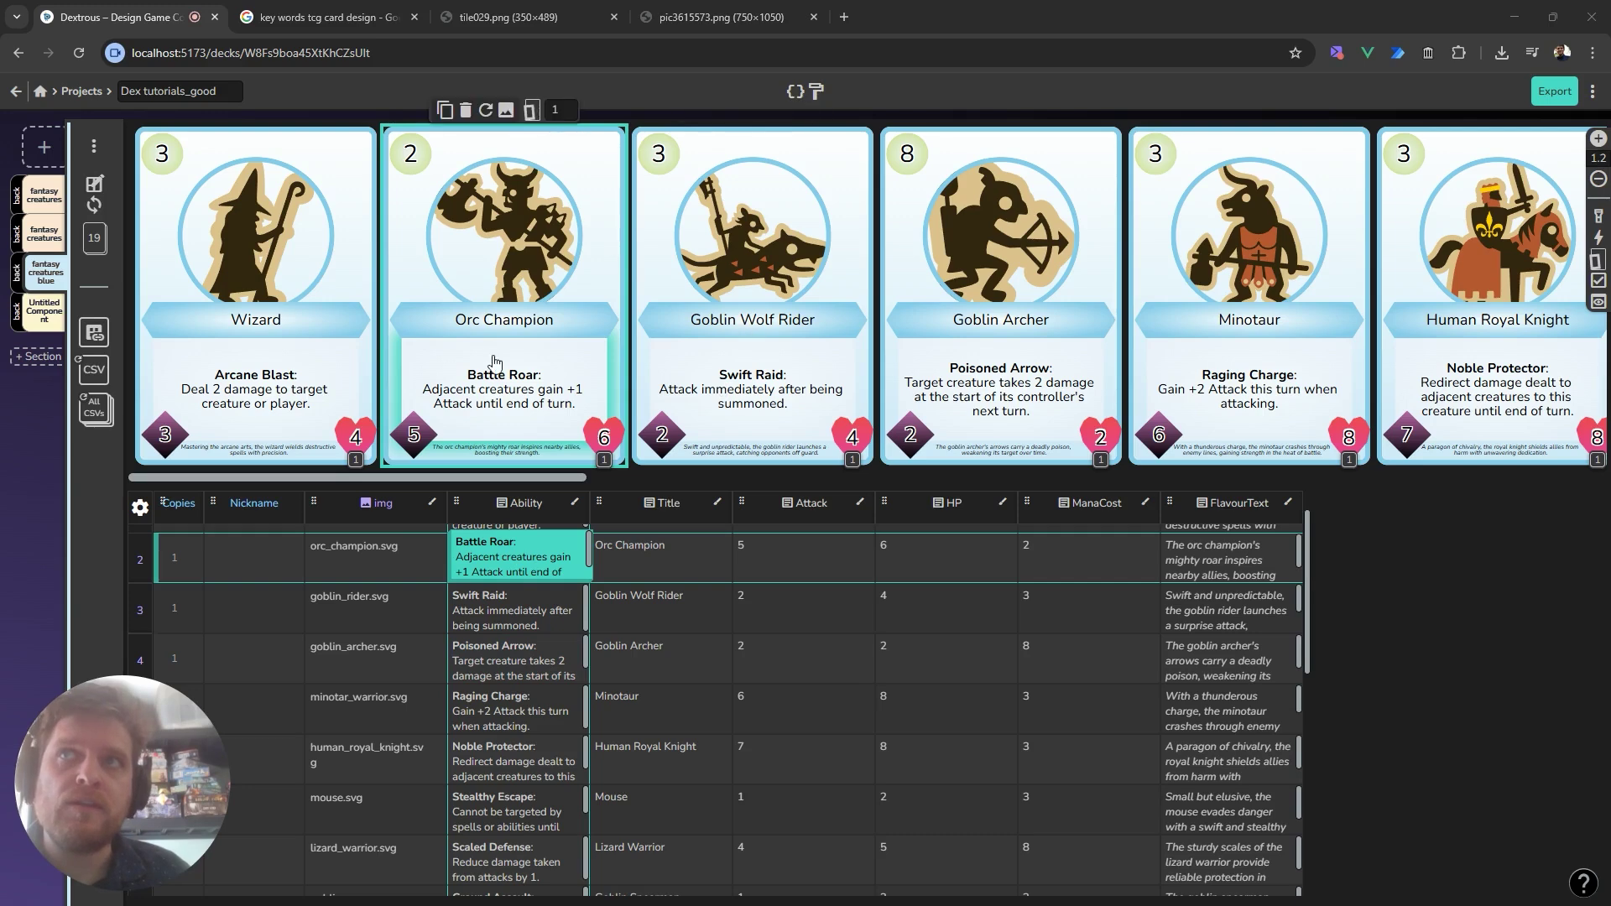
Open the text style editor from the Orc Champion card and check the keyword styling on the Regigigas reference card.
left_click(445, 327)
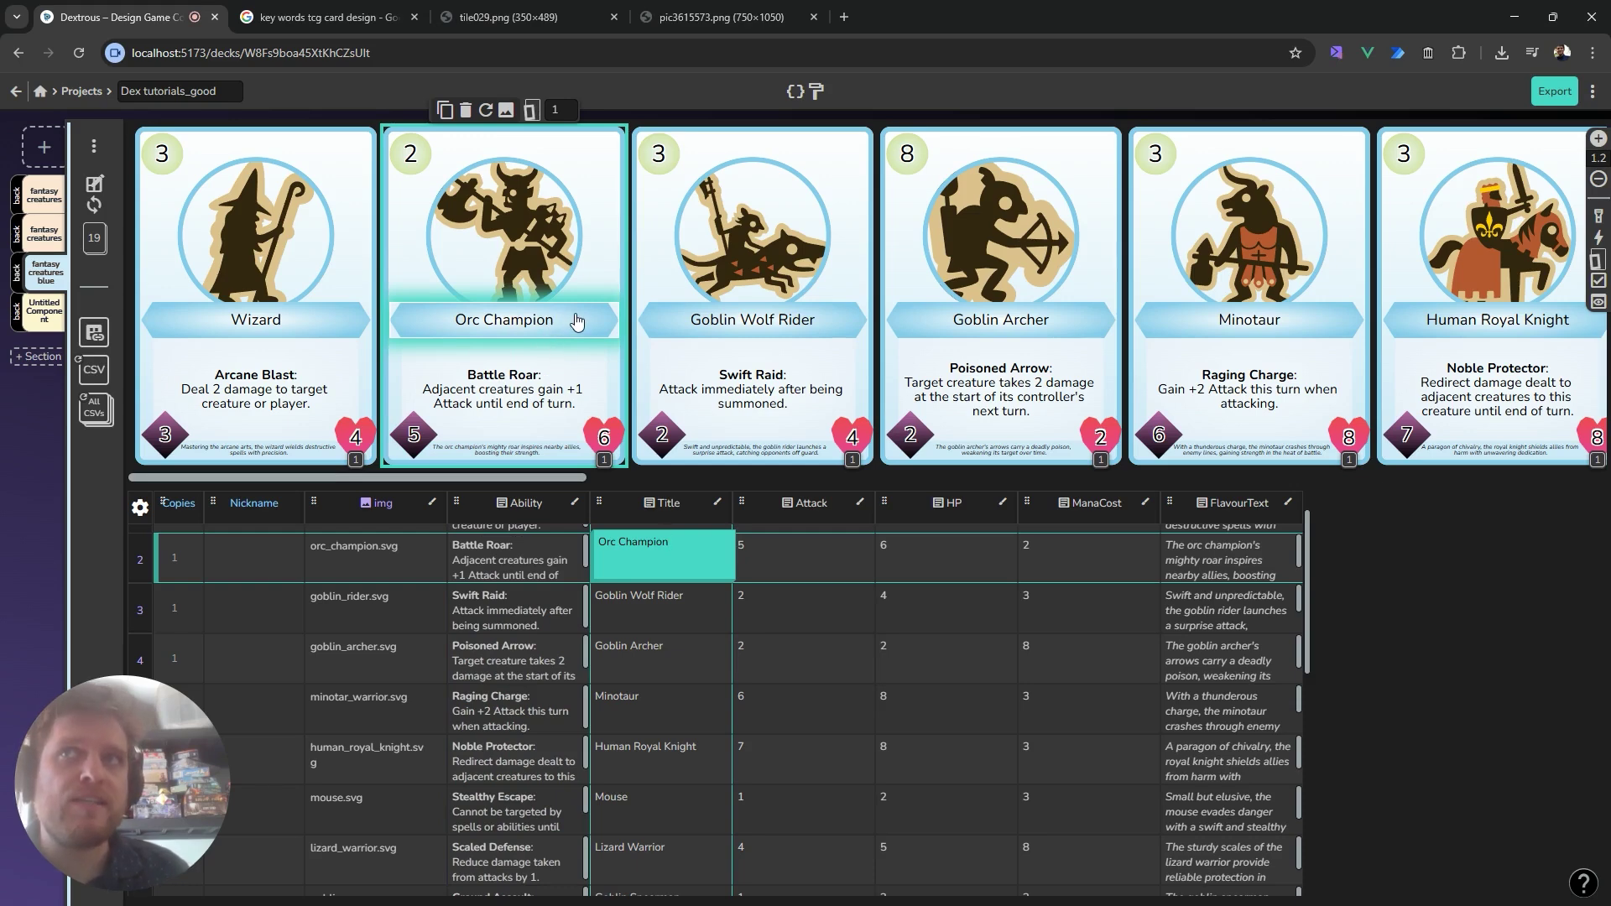
left_click(483, 393)
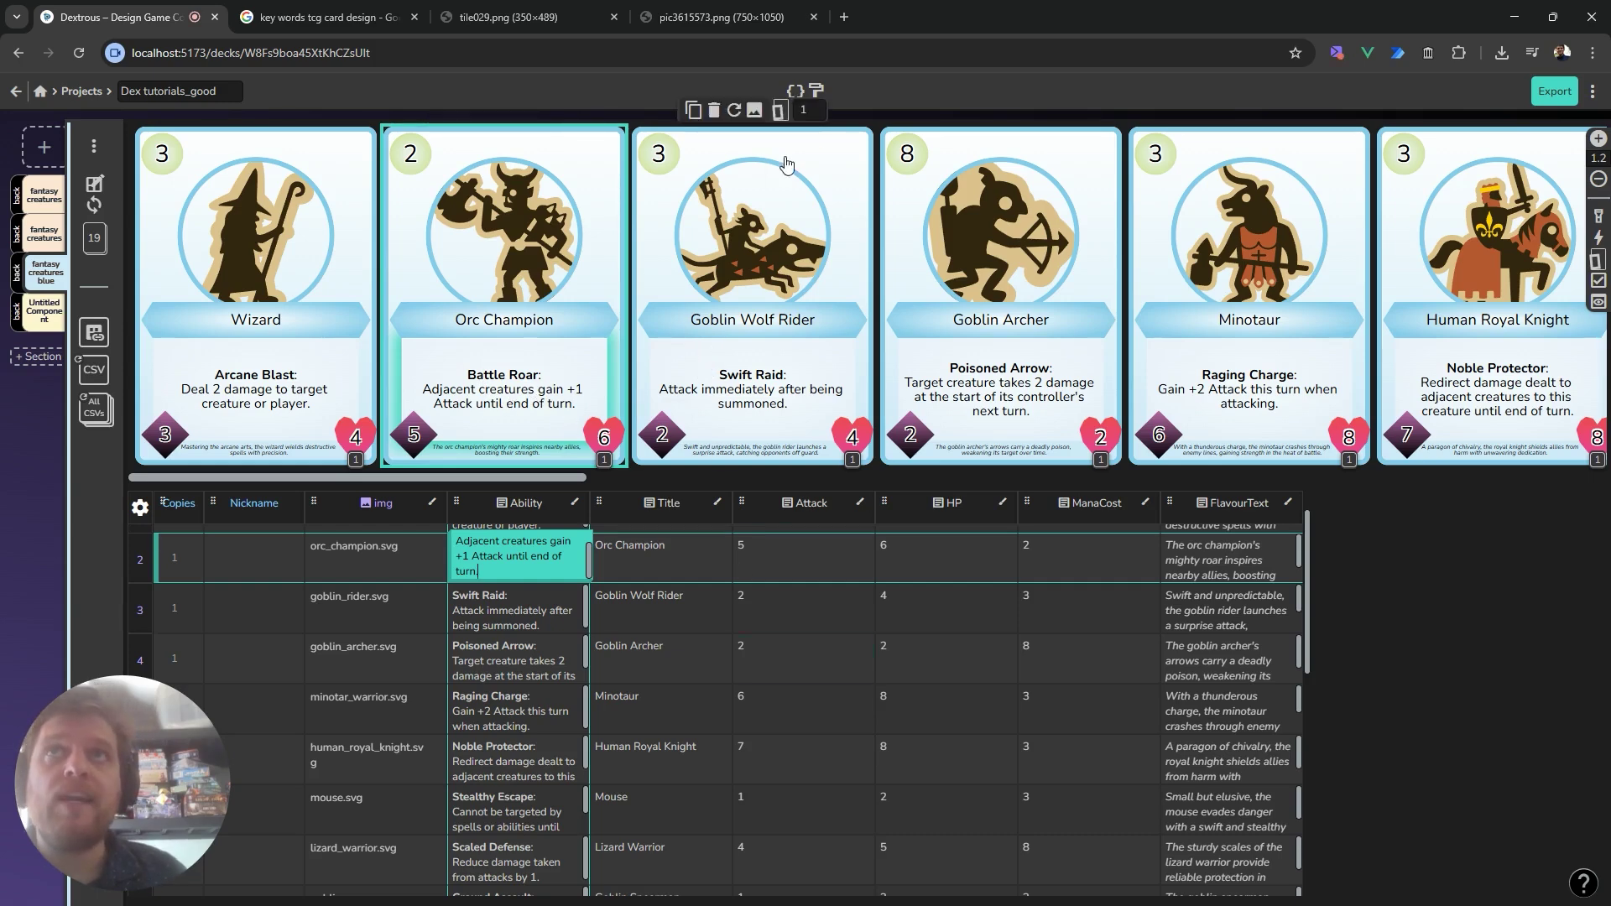
left_click(818, 90)
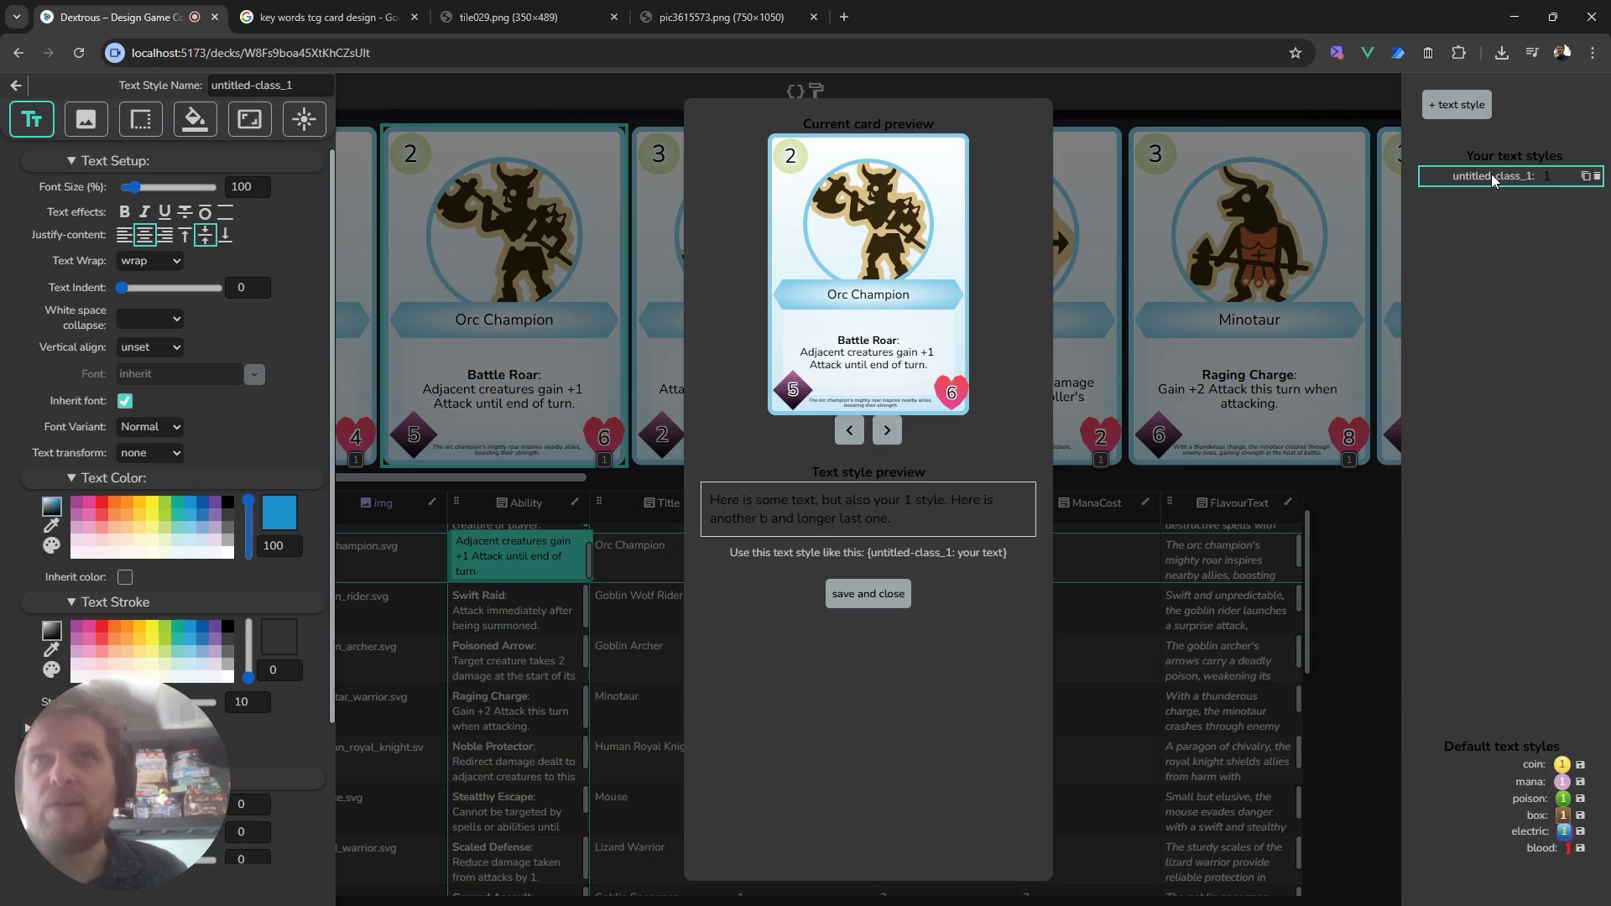
left_click(318, 18)
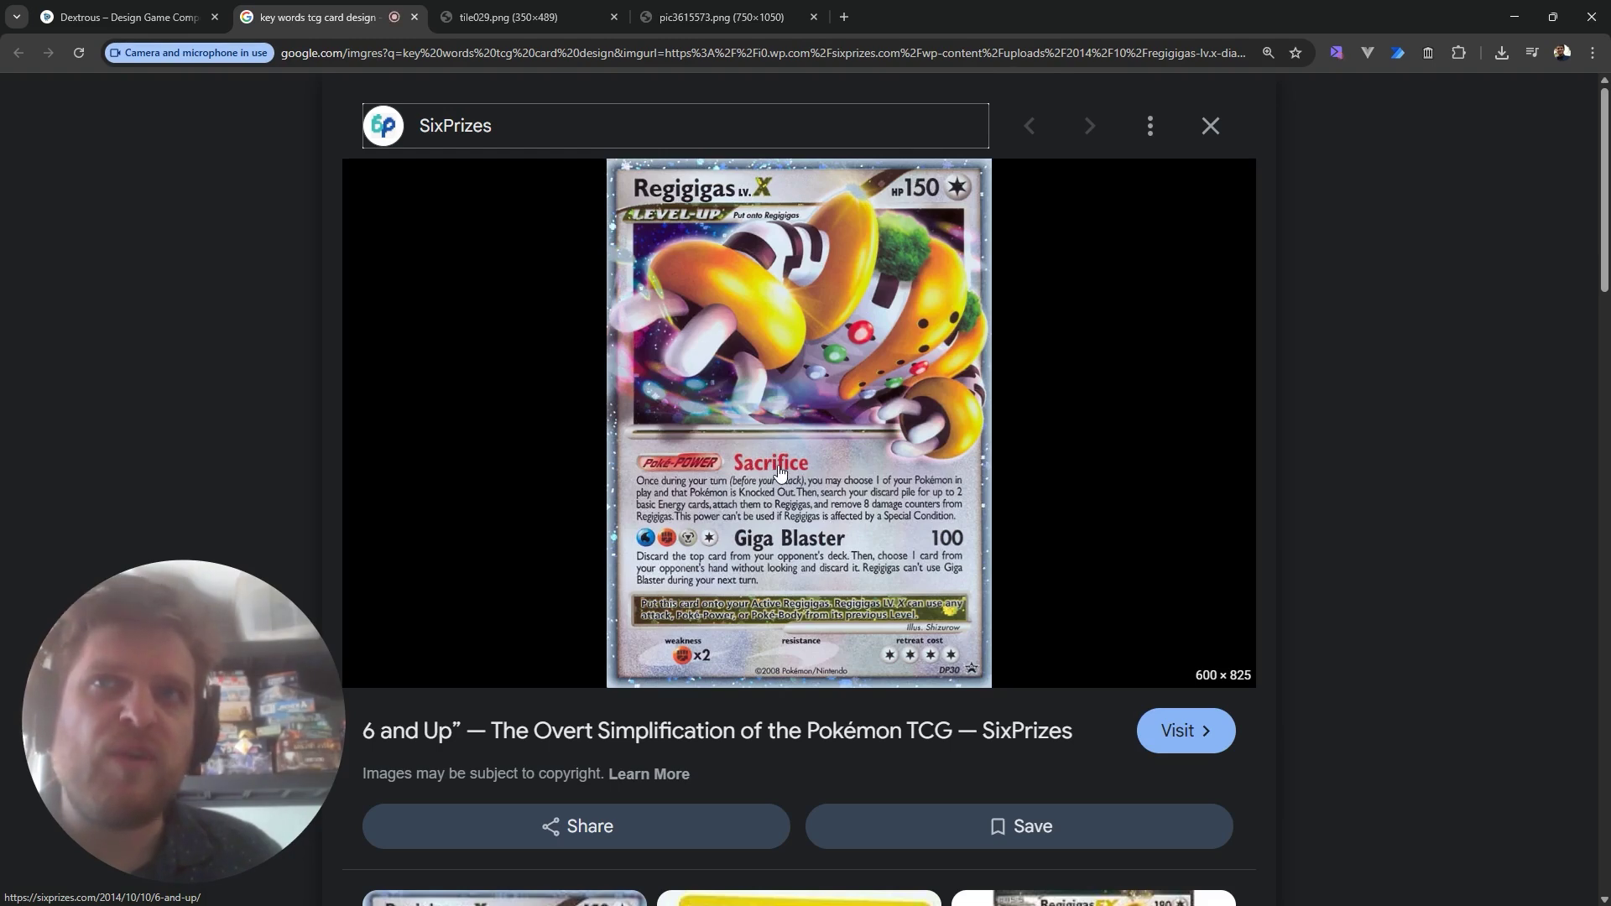
left_click(145, 19)
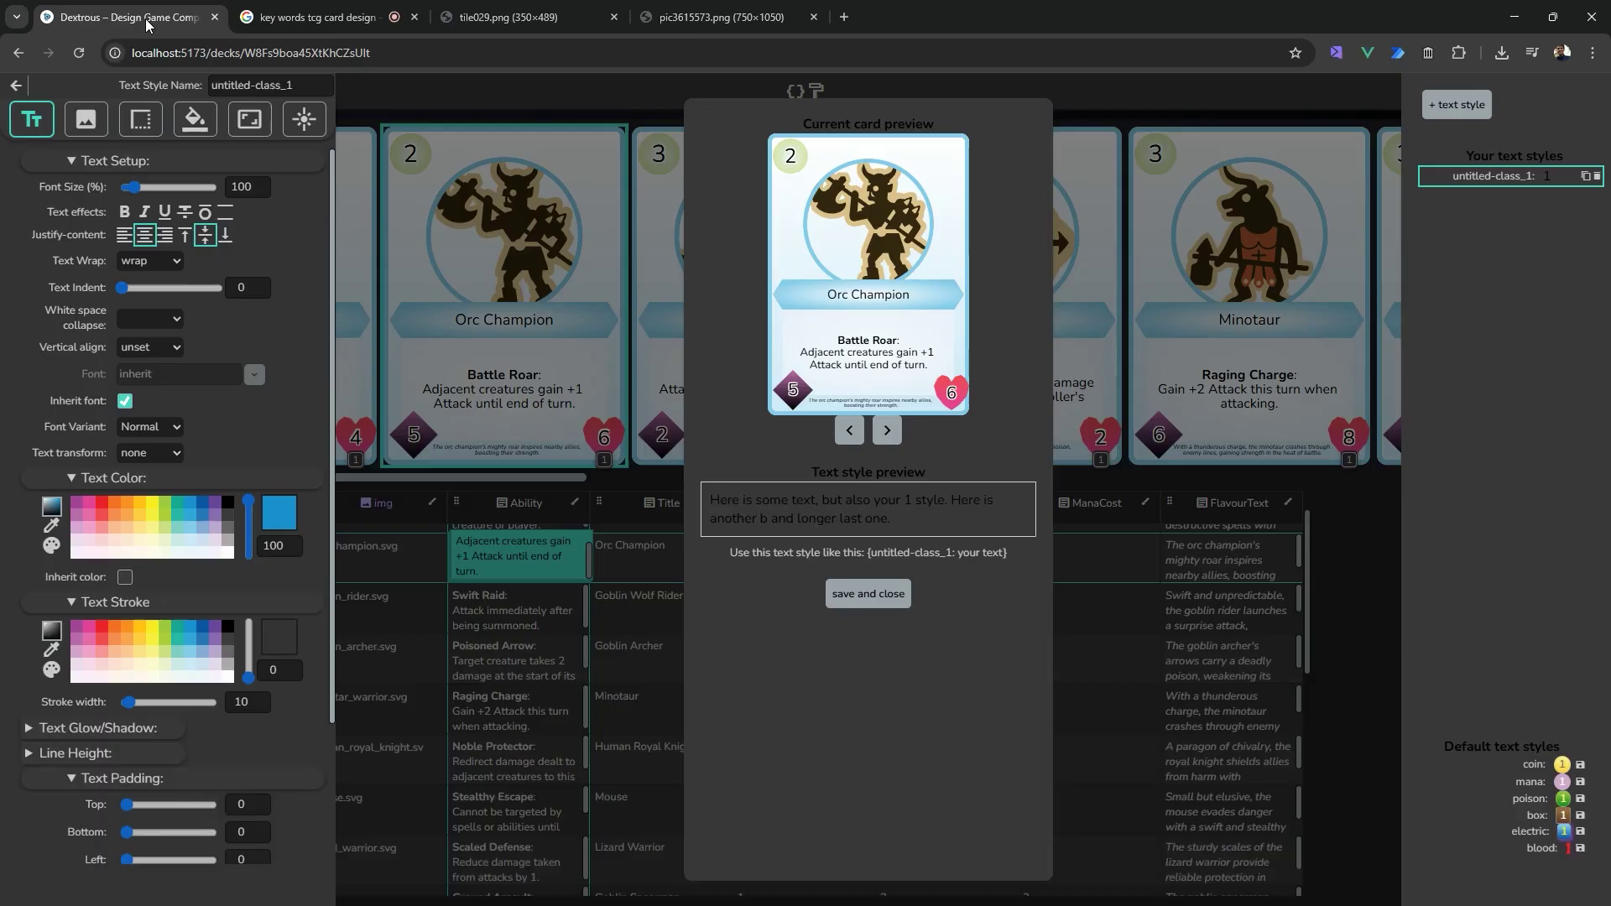
Rename the untitled text style as ability.
triple_click(243, 89)
type("ability")
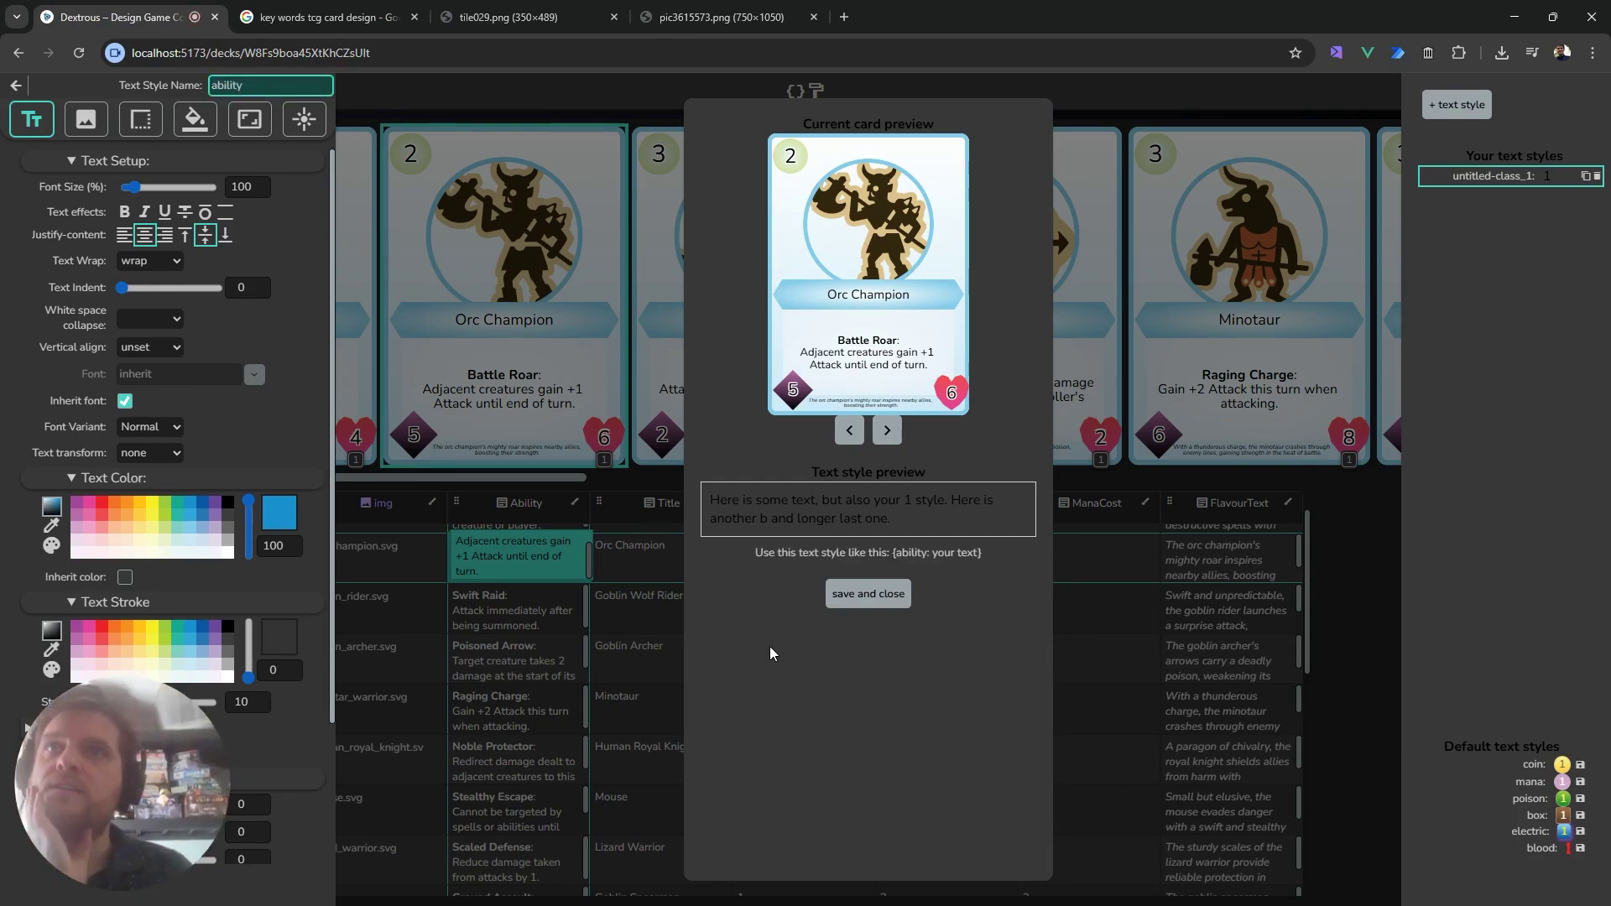
left_click(773, 654)
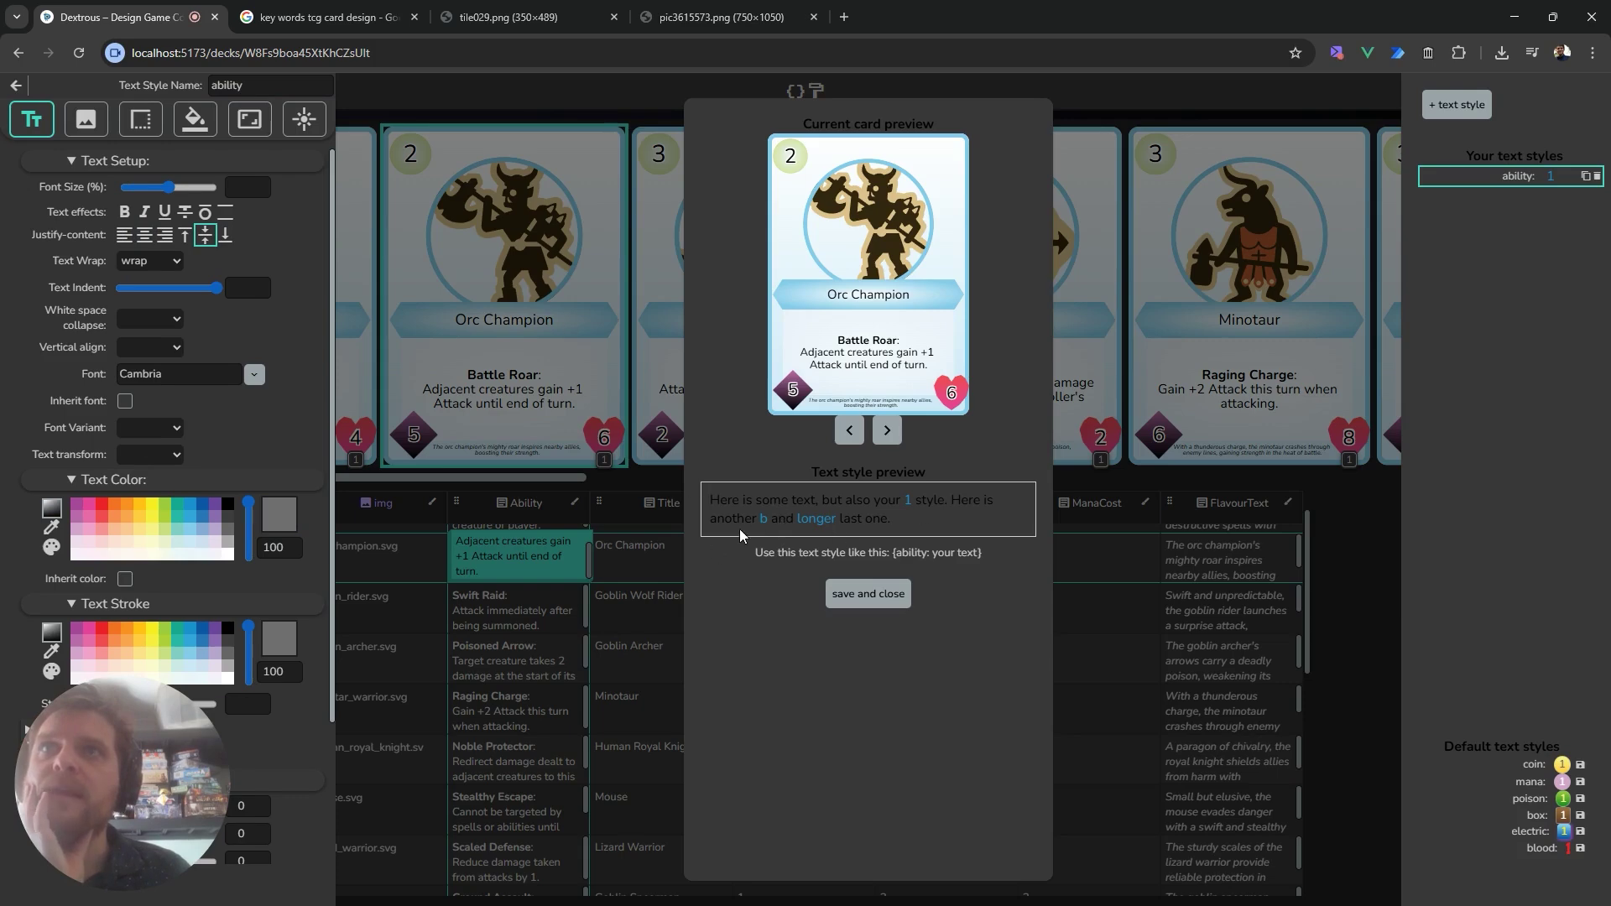
Give the ability text style a red text color and the Aladin font.
left_click(101, 506)
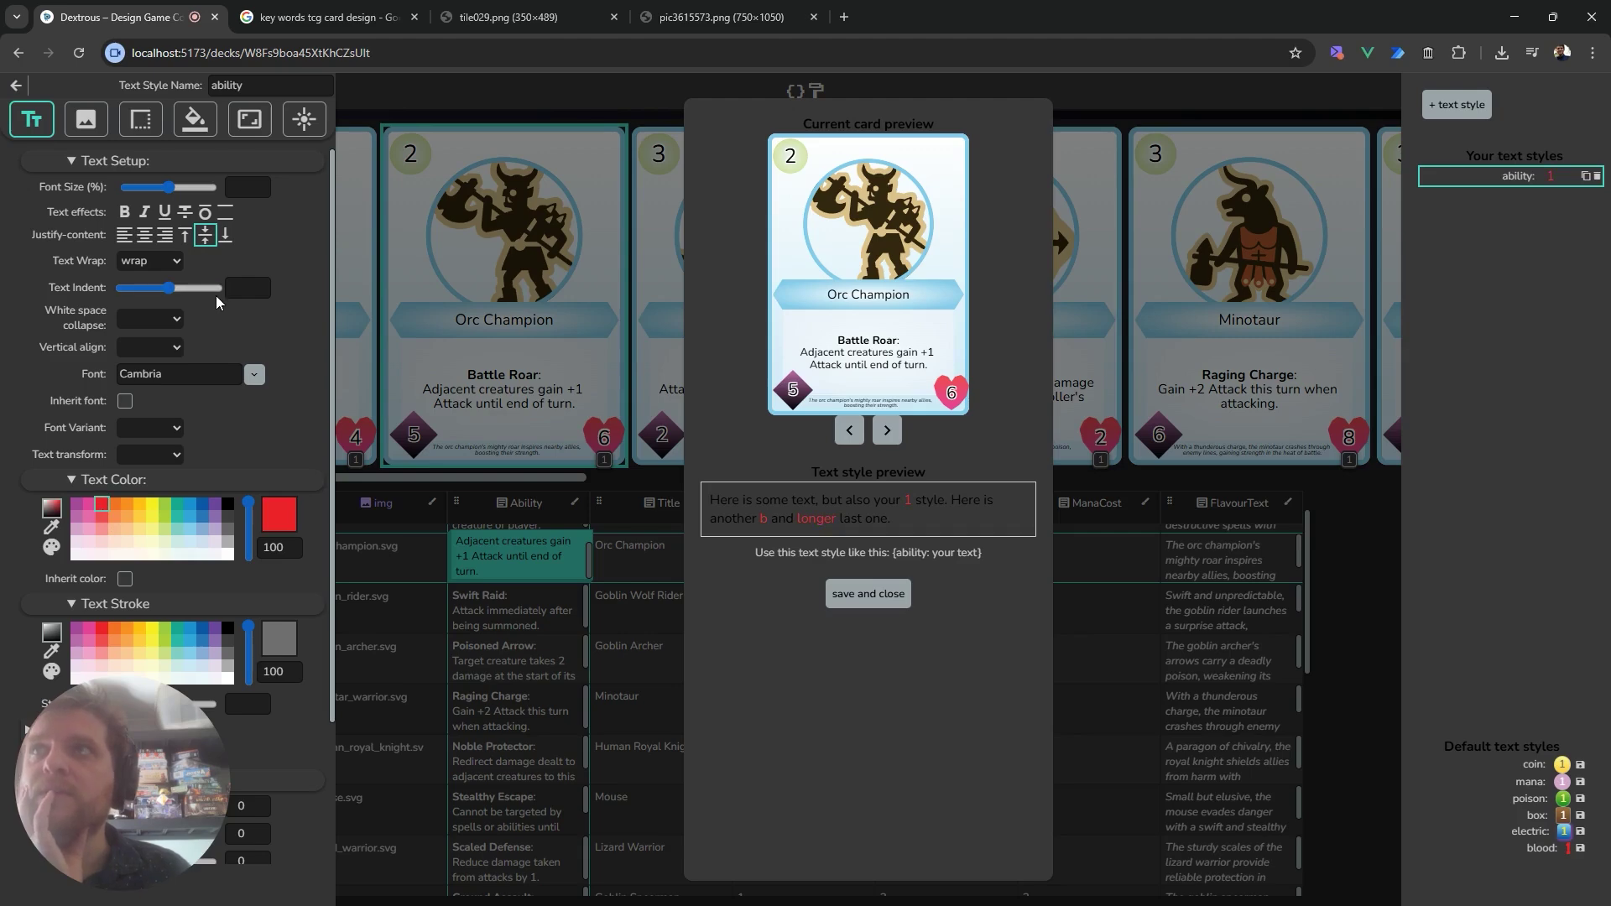
left_click(254, 375)
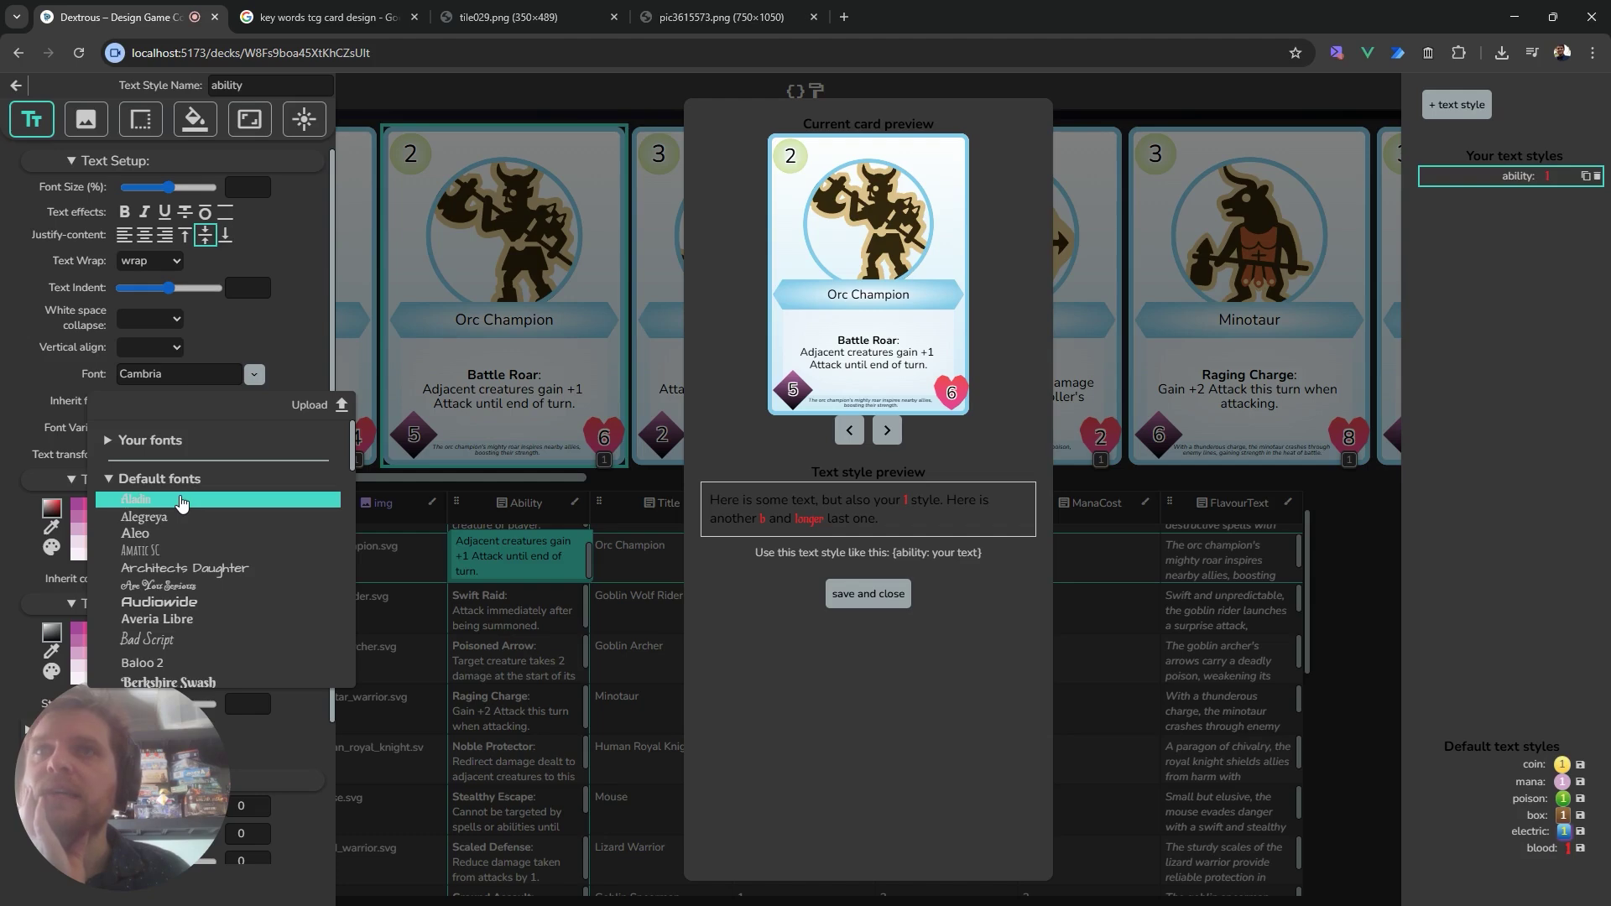
left_click(180, 500)
Set the ability text style's font size to 200% and make it italic.
left_click(263, 184)
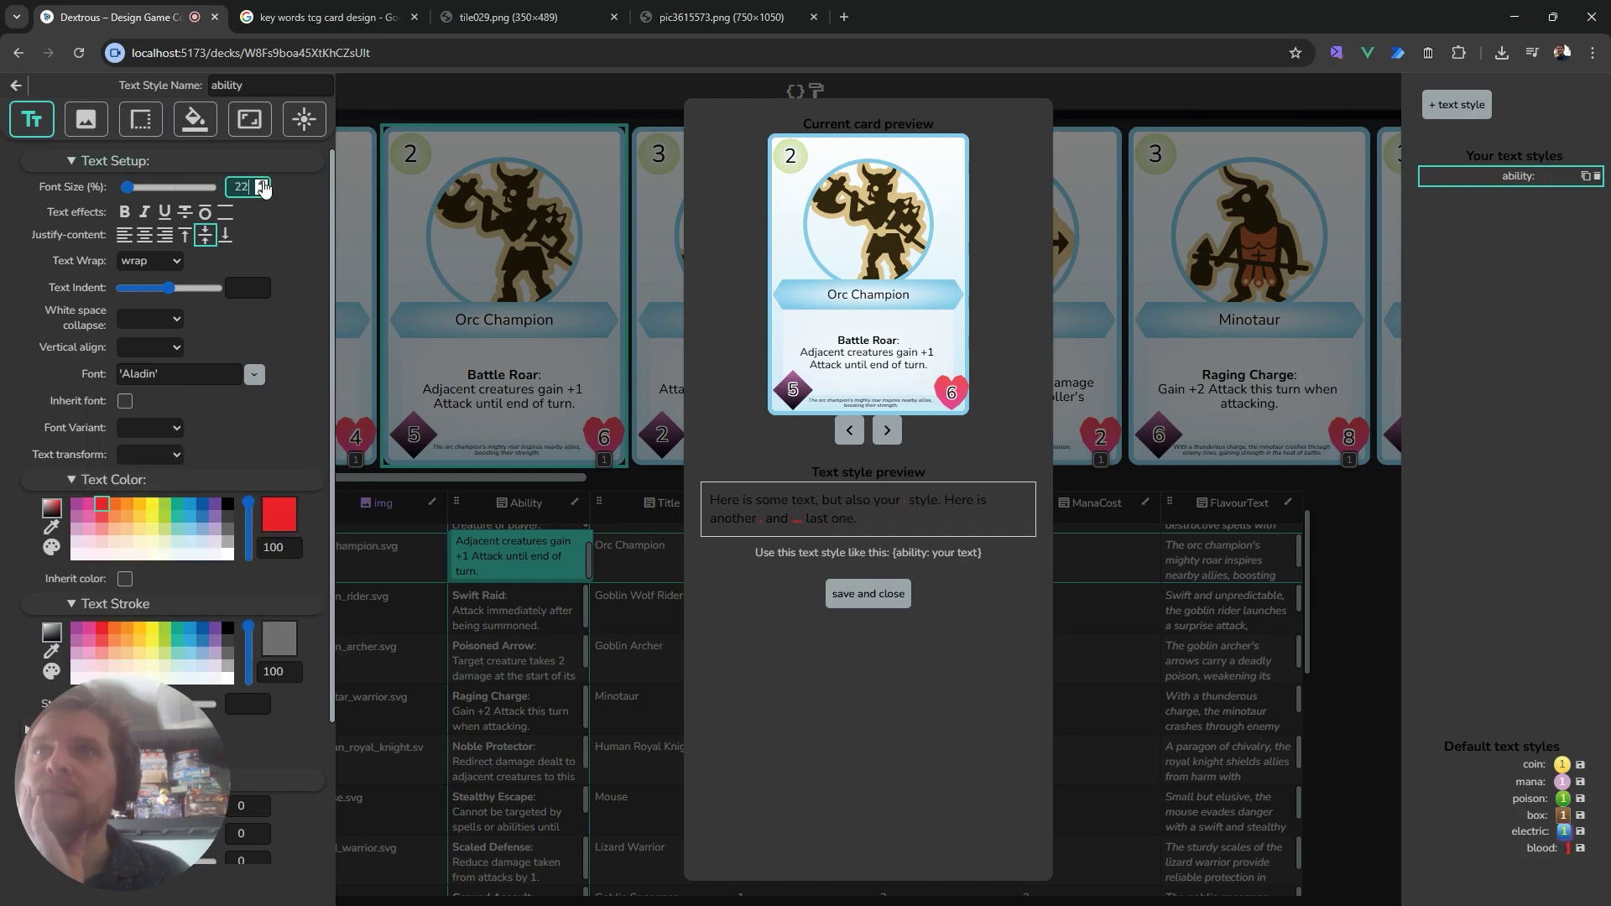
key("BackSpace")
key("BackSpace")
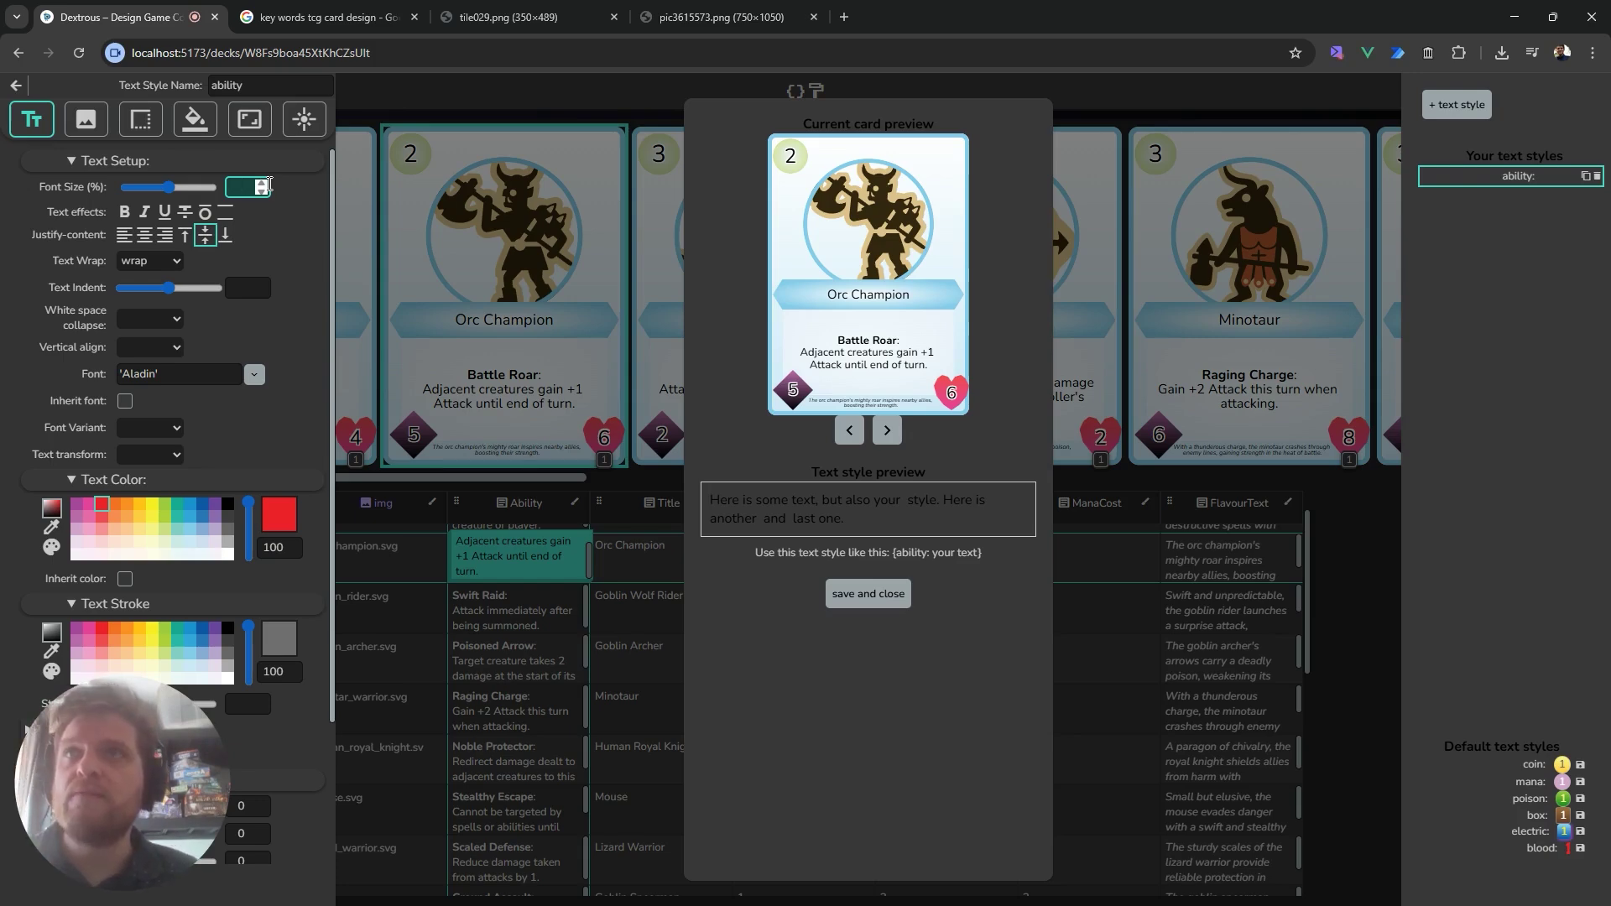
type("100")
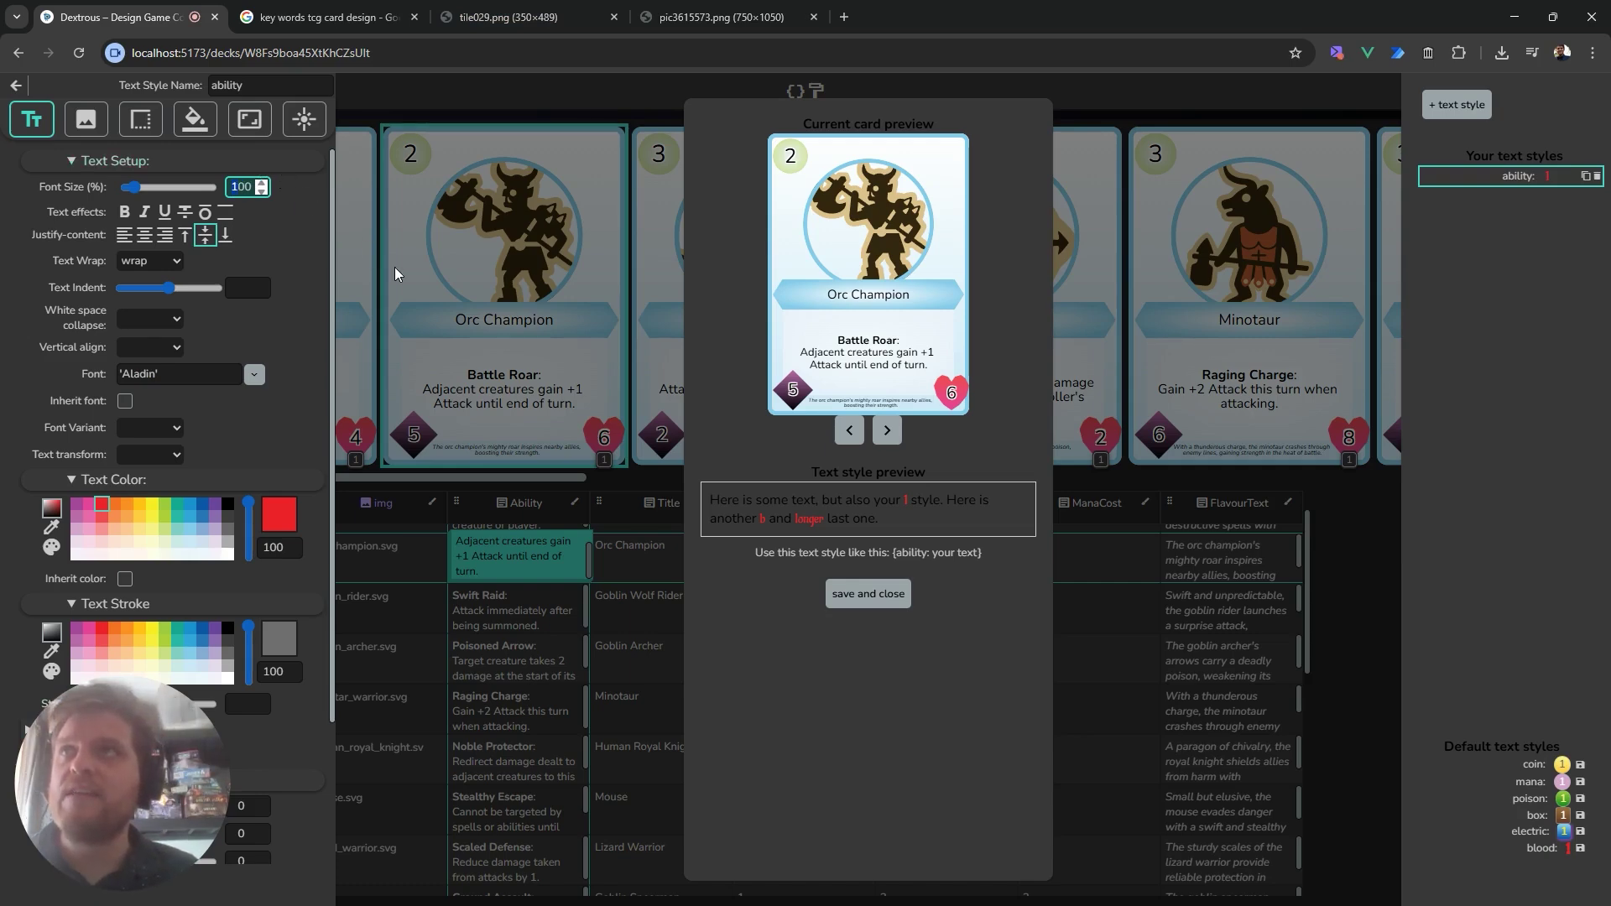
key("BackSpace")
type("2")
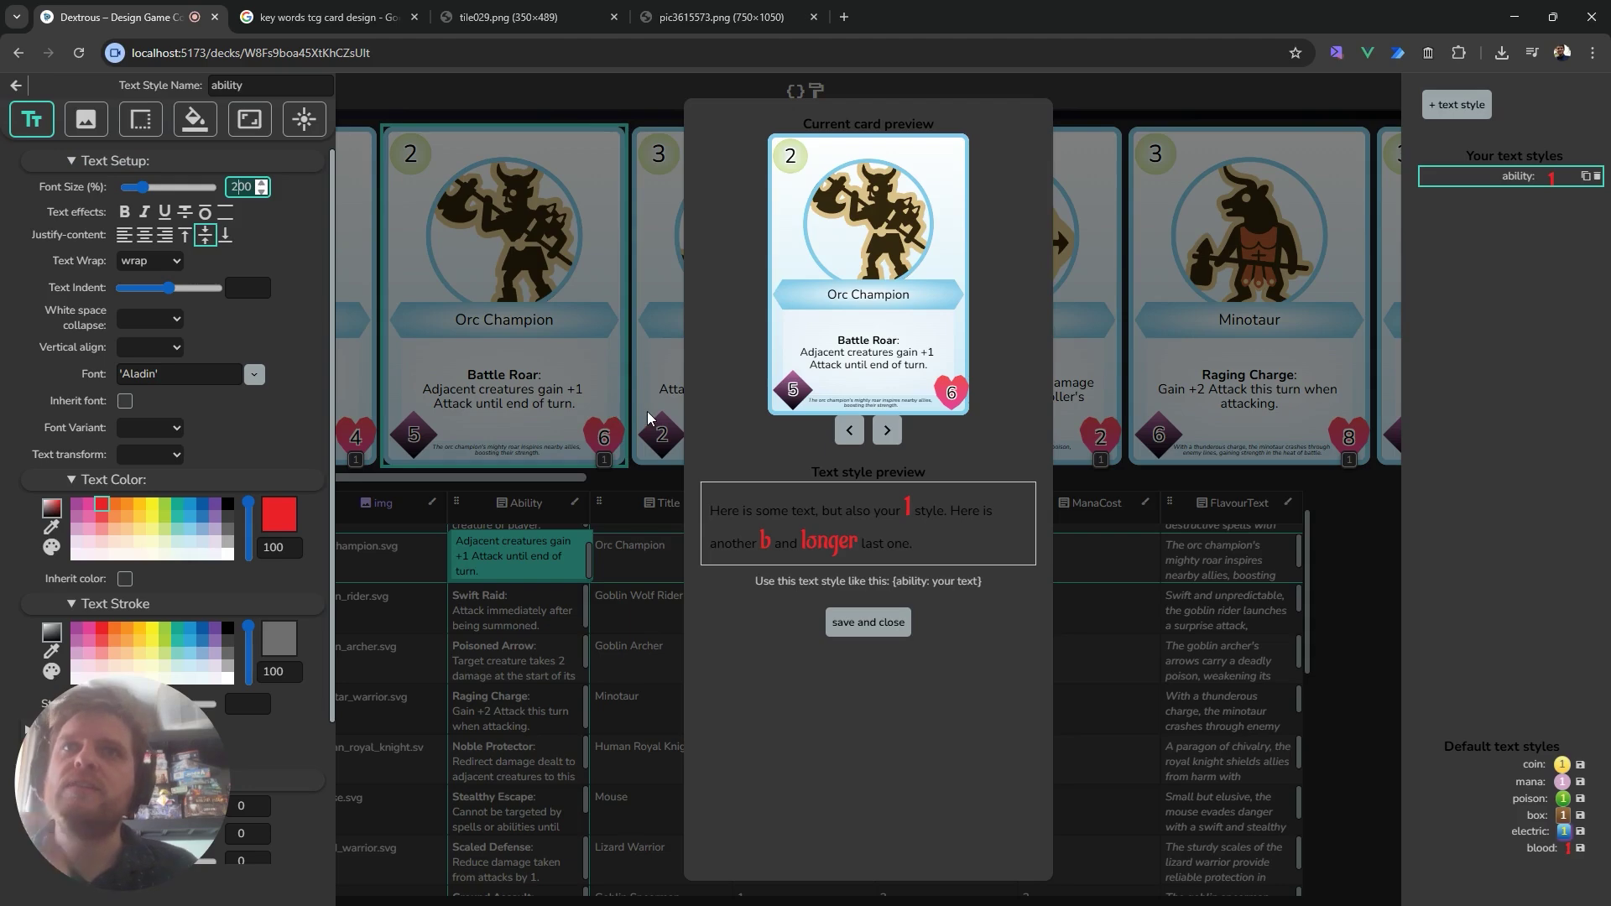
left_click(808, 544)
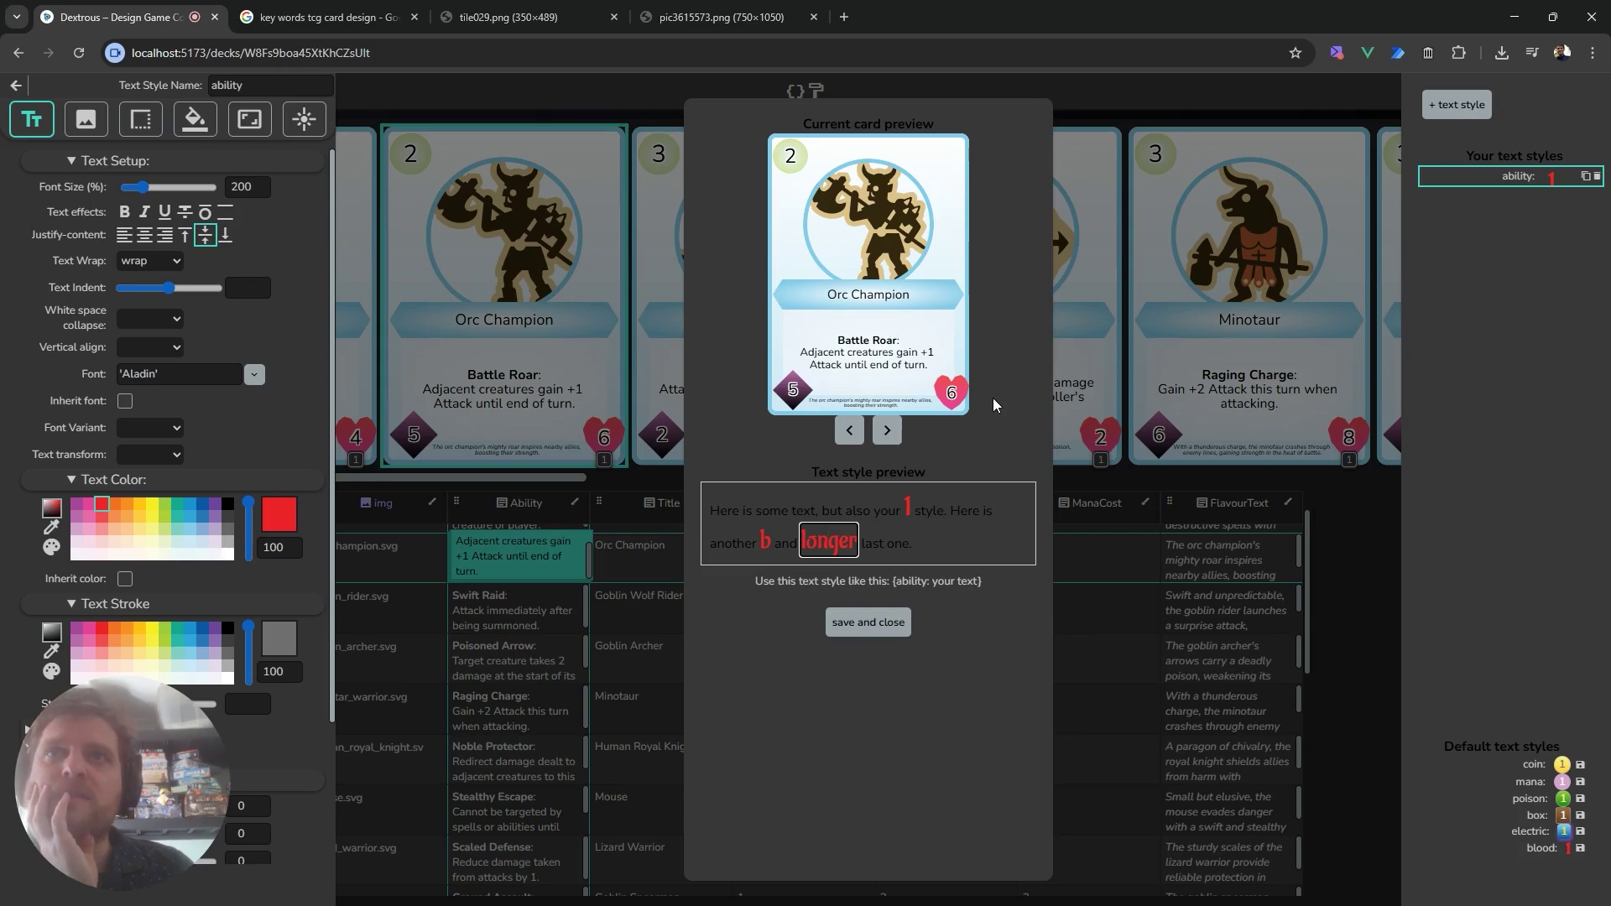
left_click(145, 212)
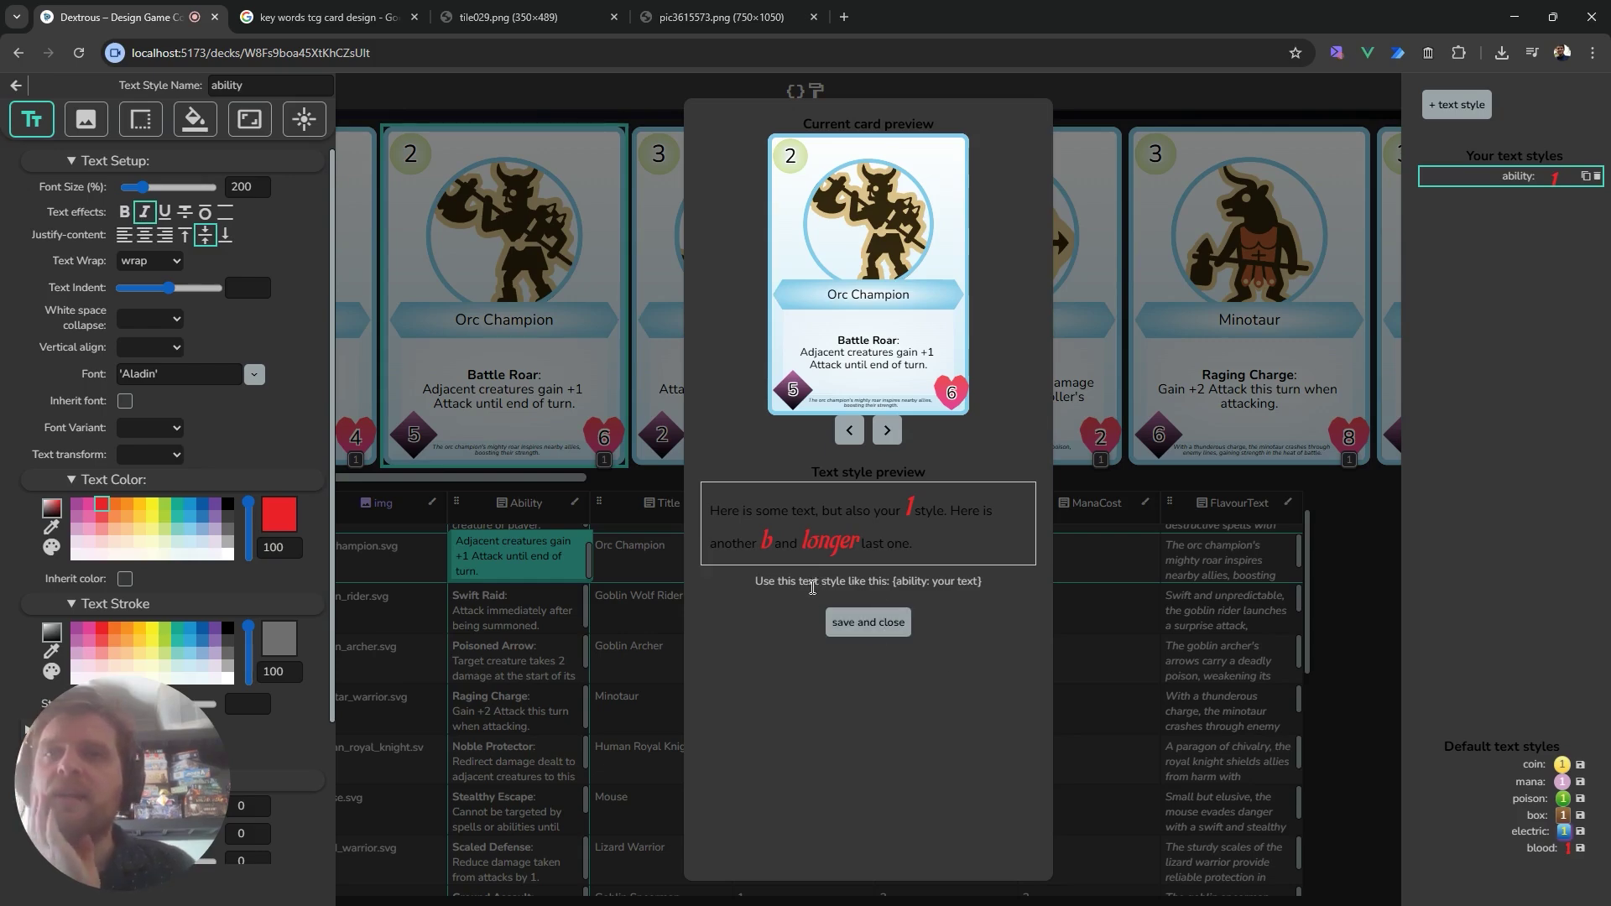
Copy the usage snippet {ability: your text} and save and close the text style.
left_click_drag(759, 585, 933, 585)
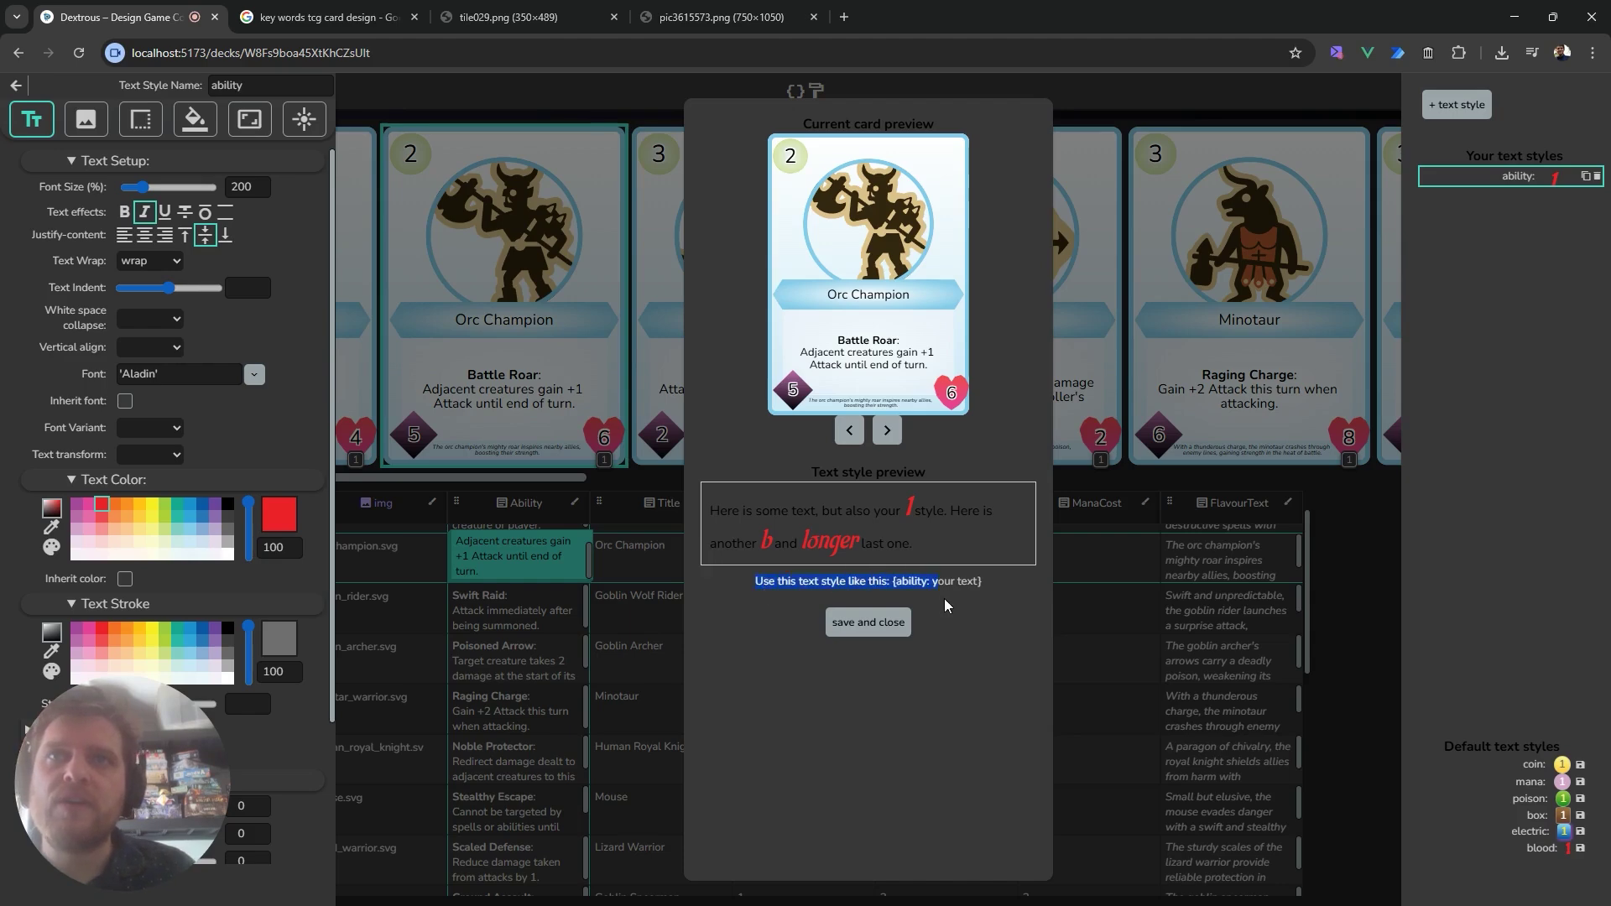
left_click(902, 608)
left_click_drag(892, 582, 987, 588)
key("ctrl+c")
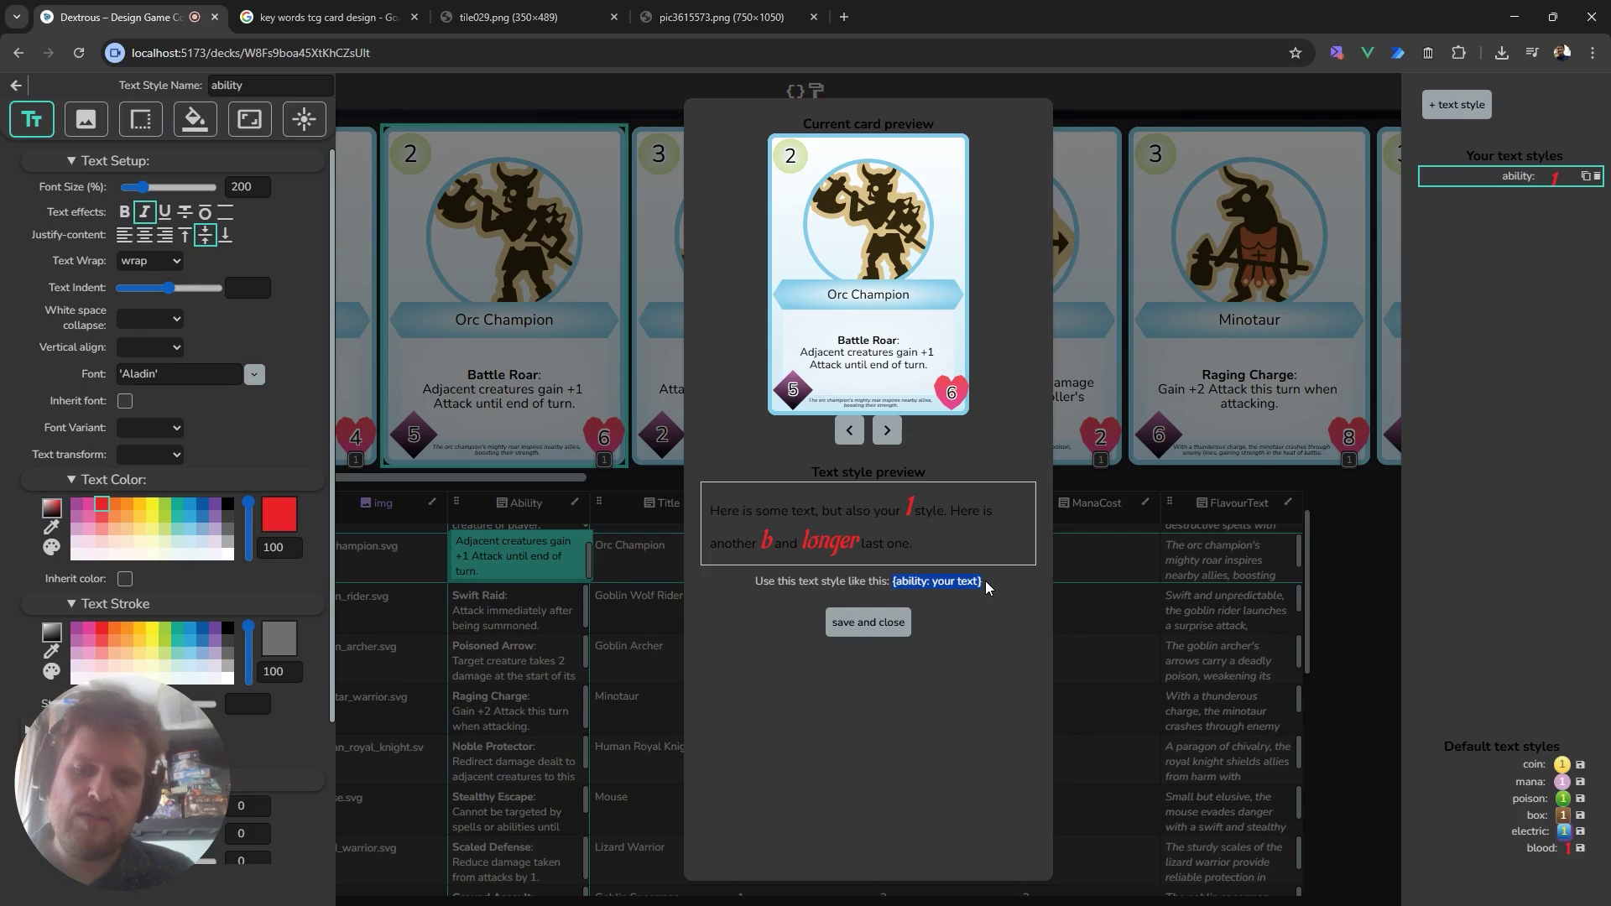
left_click(912, 581)
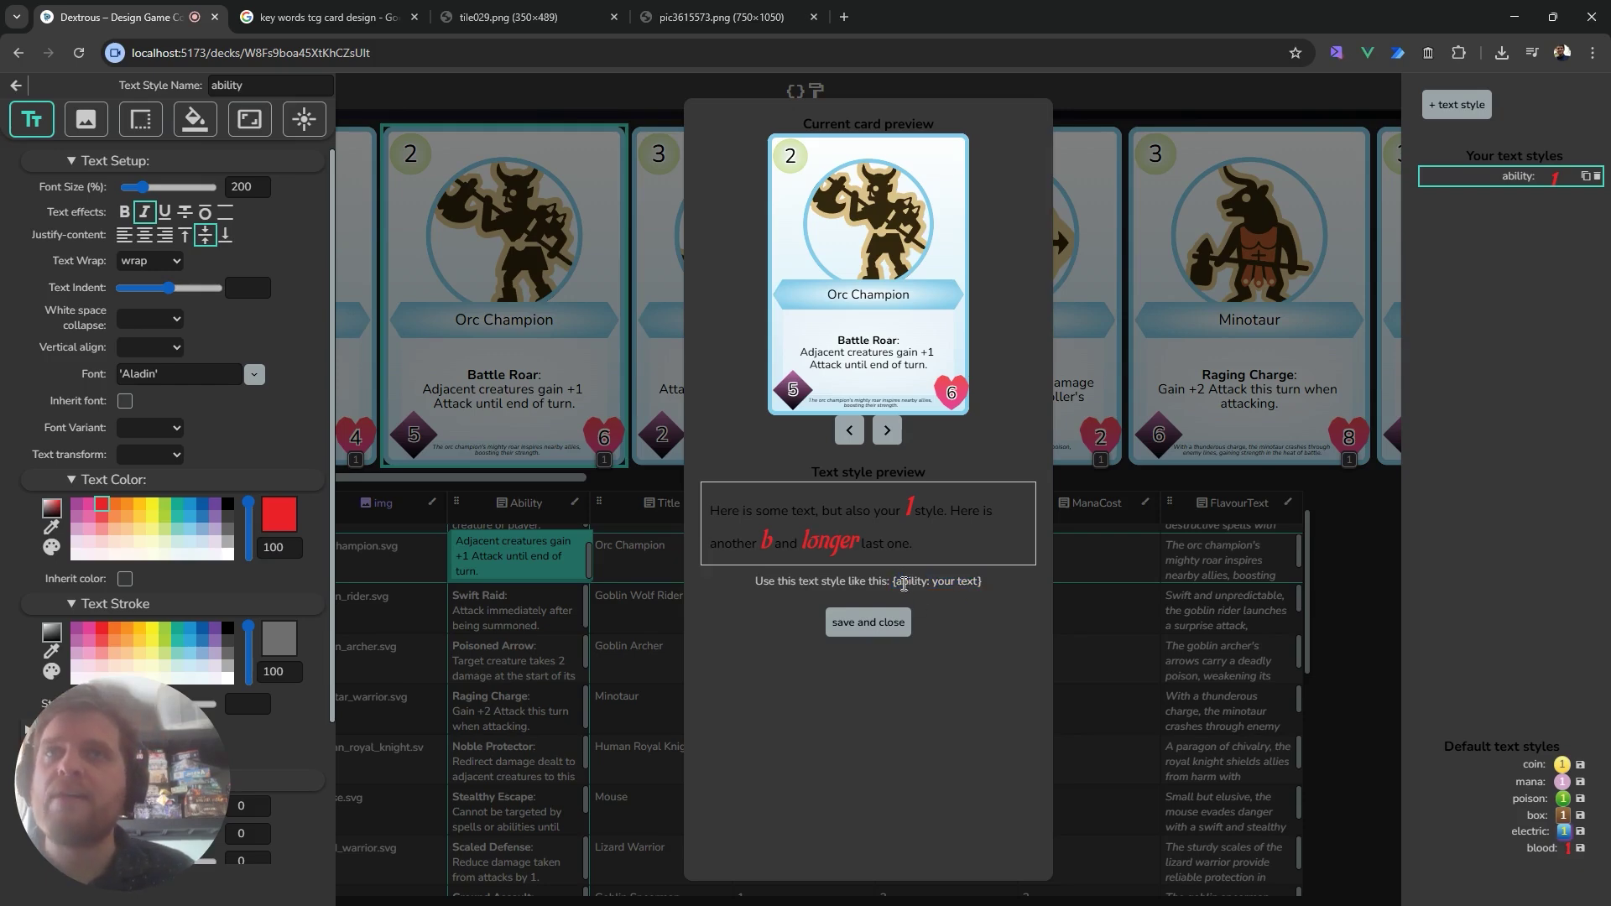
left_click(881, 625)
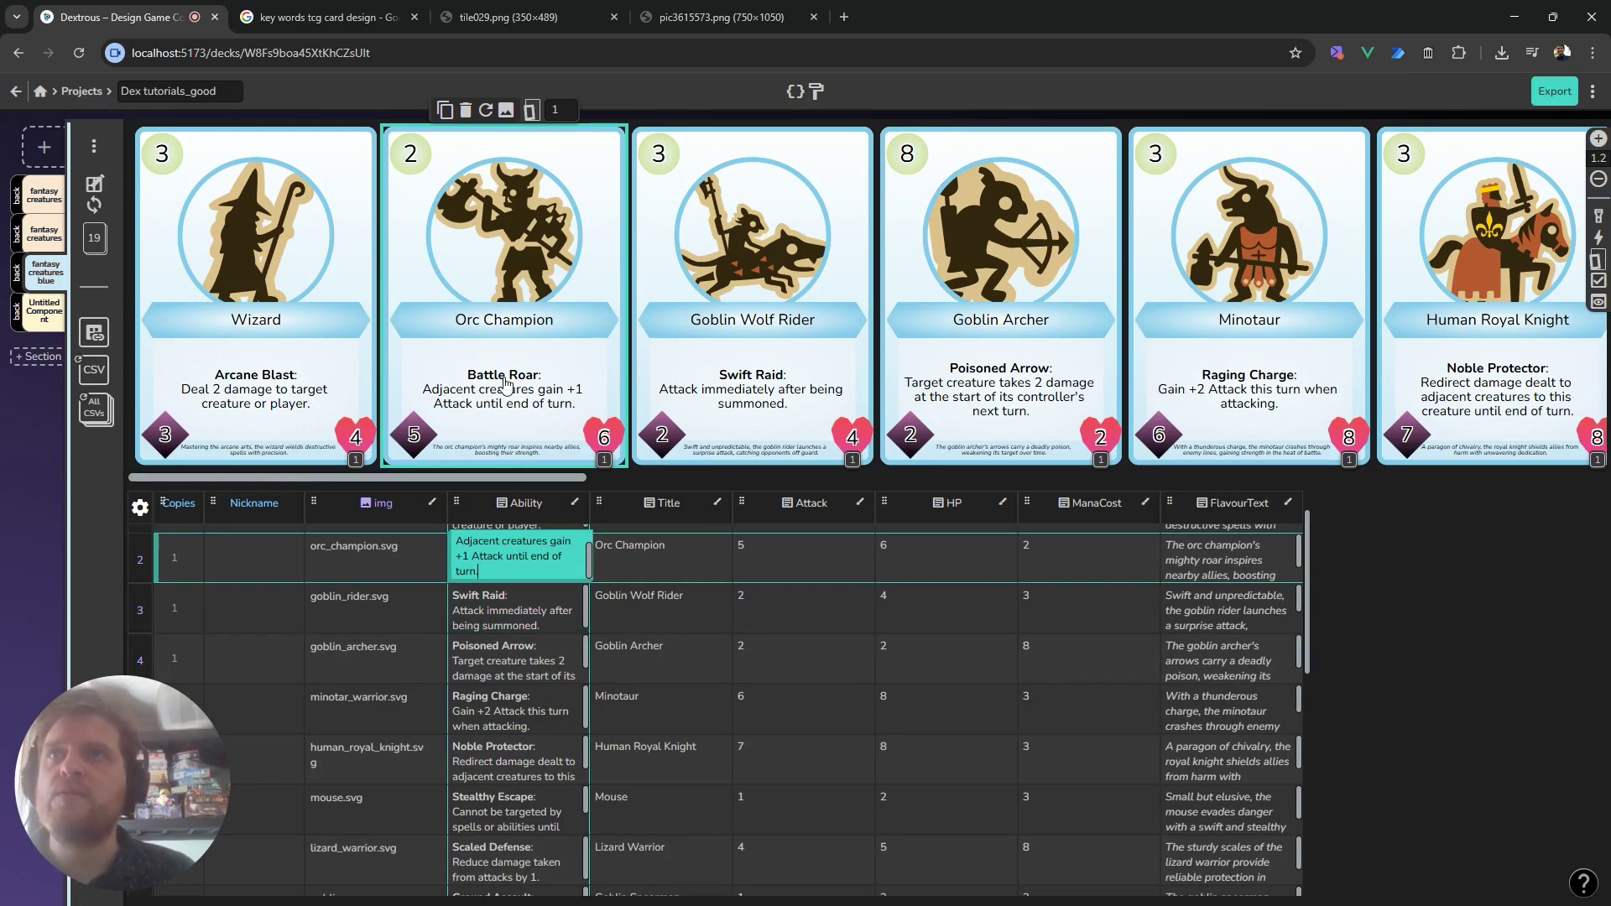
Wrap the Battle Roar: keyword in Orc Champion's Ability text with the pasted tag so it reads {ability: Battle Roar:}.
scroll(524, 554, "up", 2)
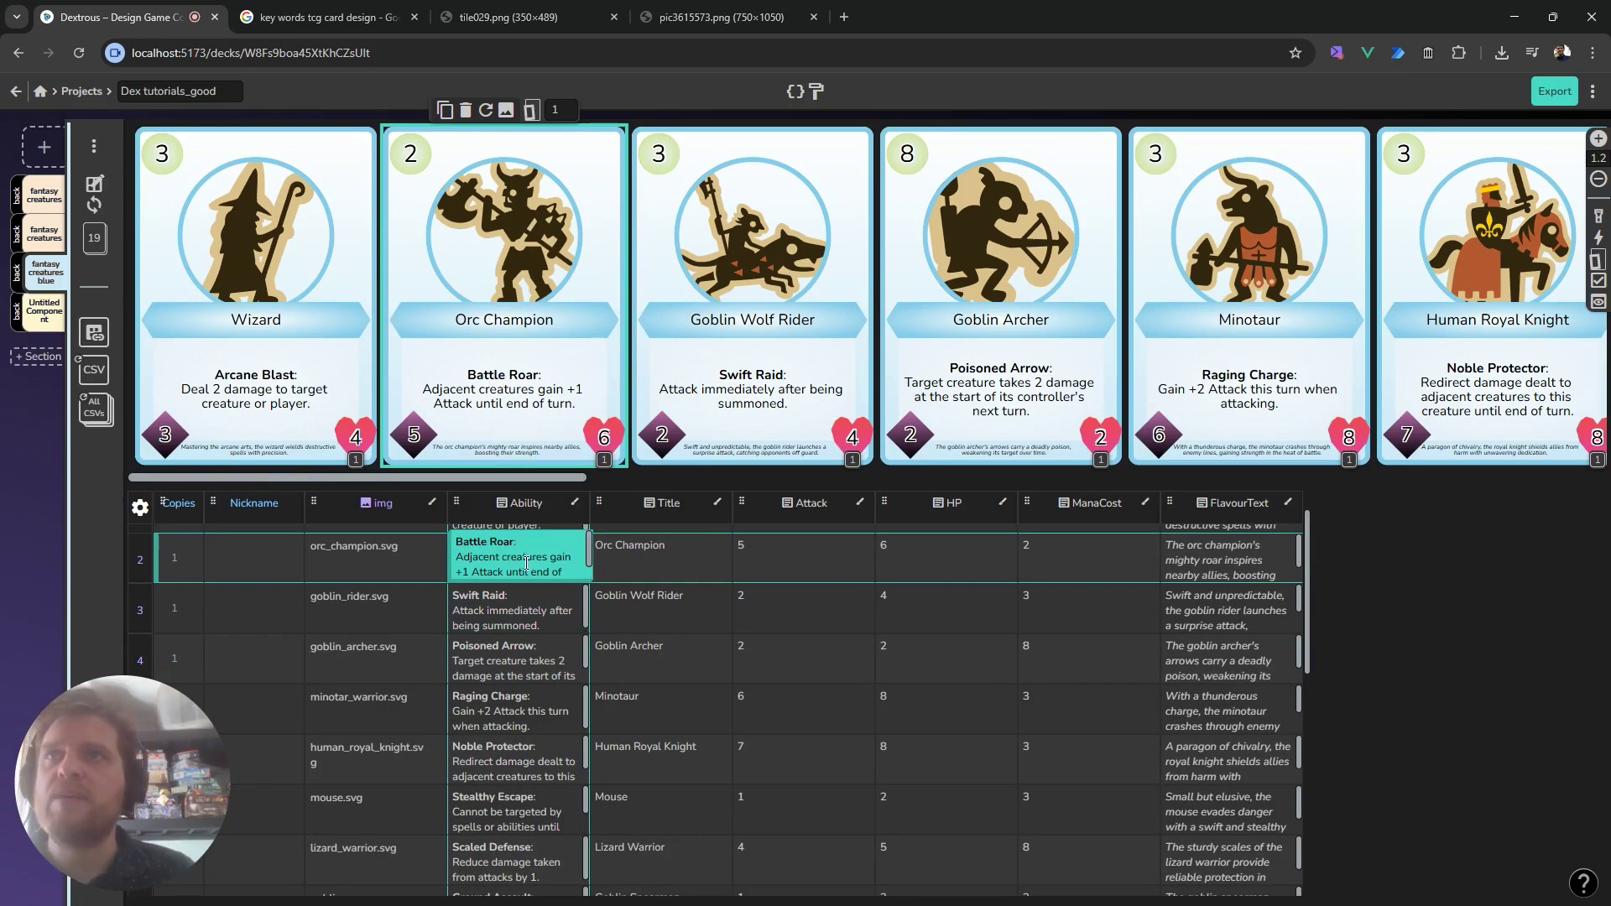
left_click(460, 542)
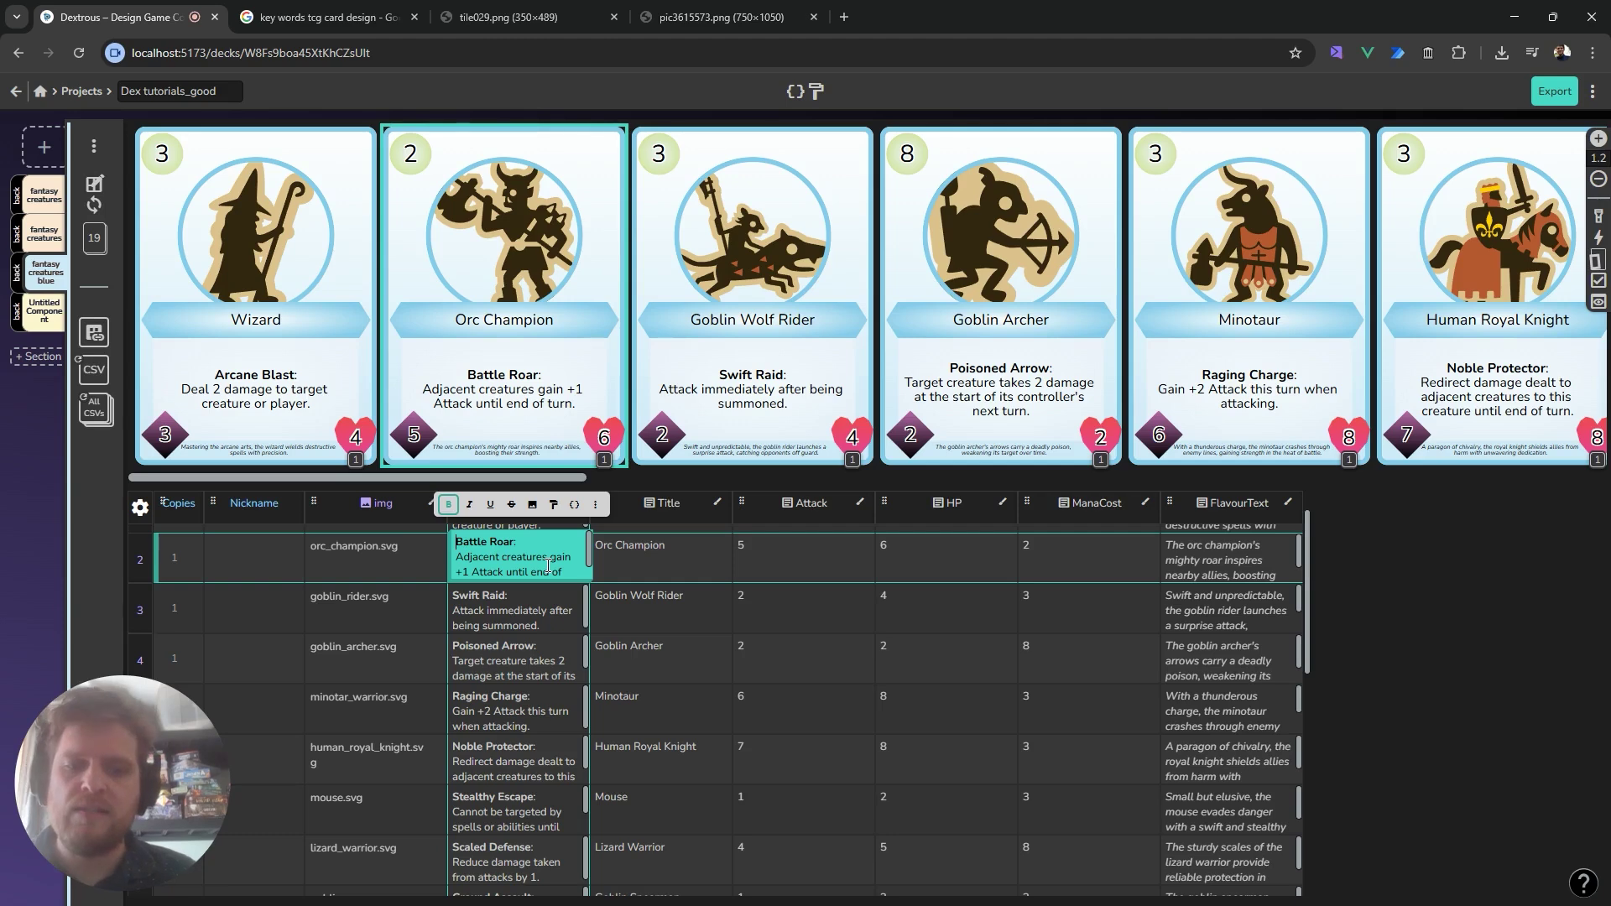
key("ctrl+v")
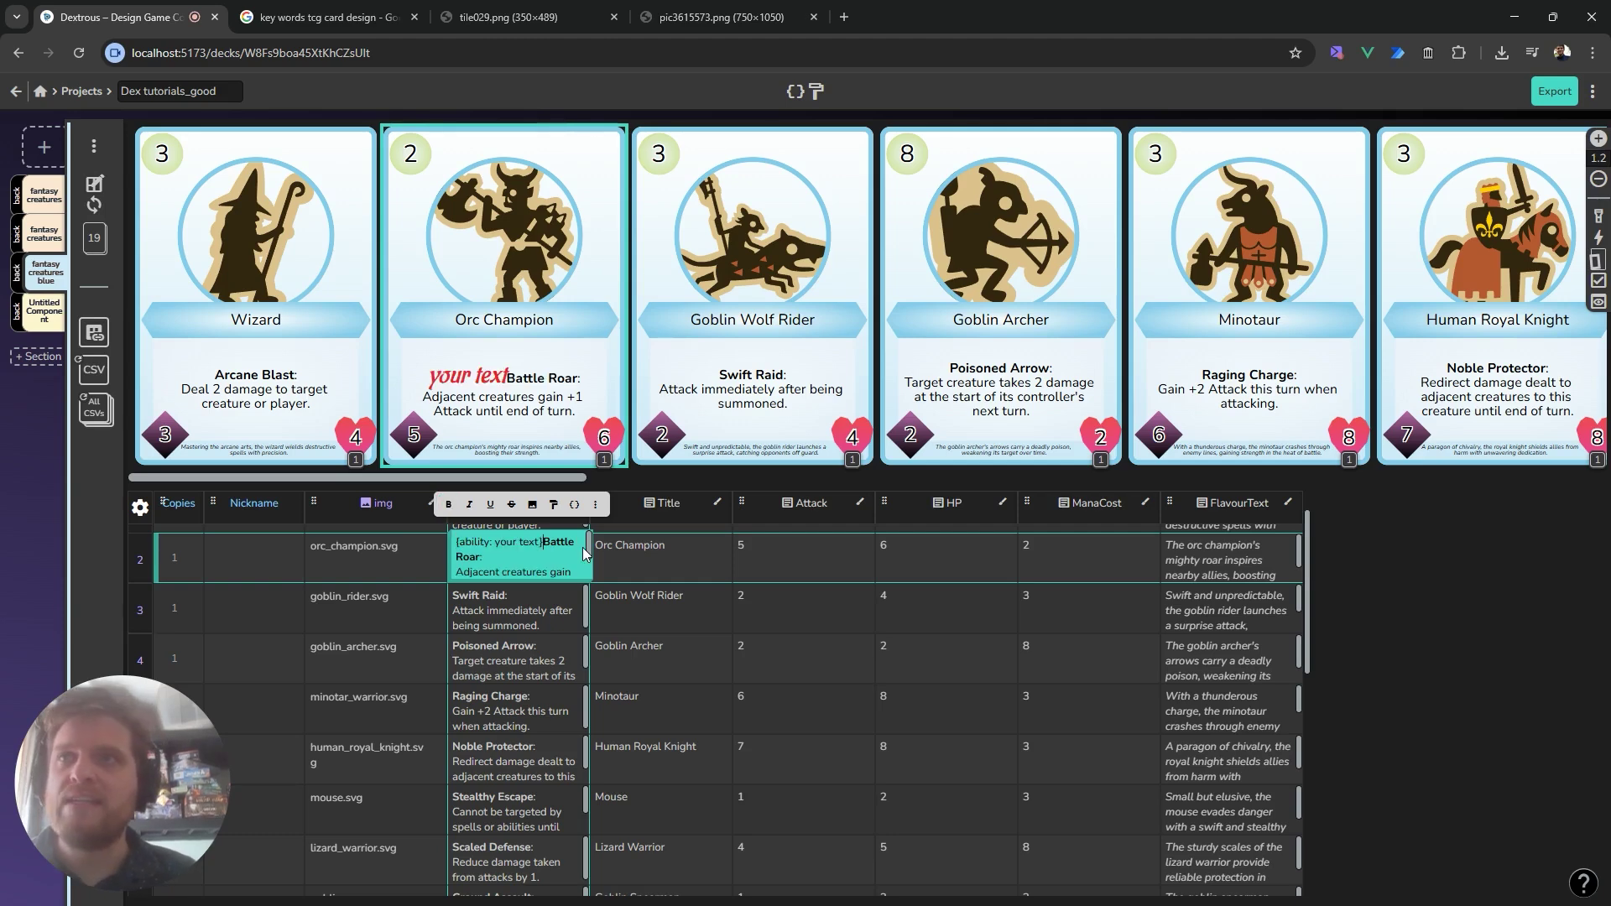
left_click_drag(494, 543, 545, 541)
key("BackSpace")
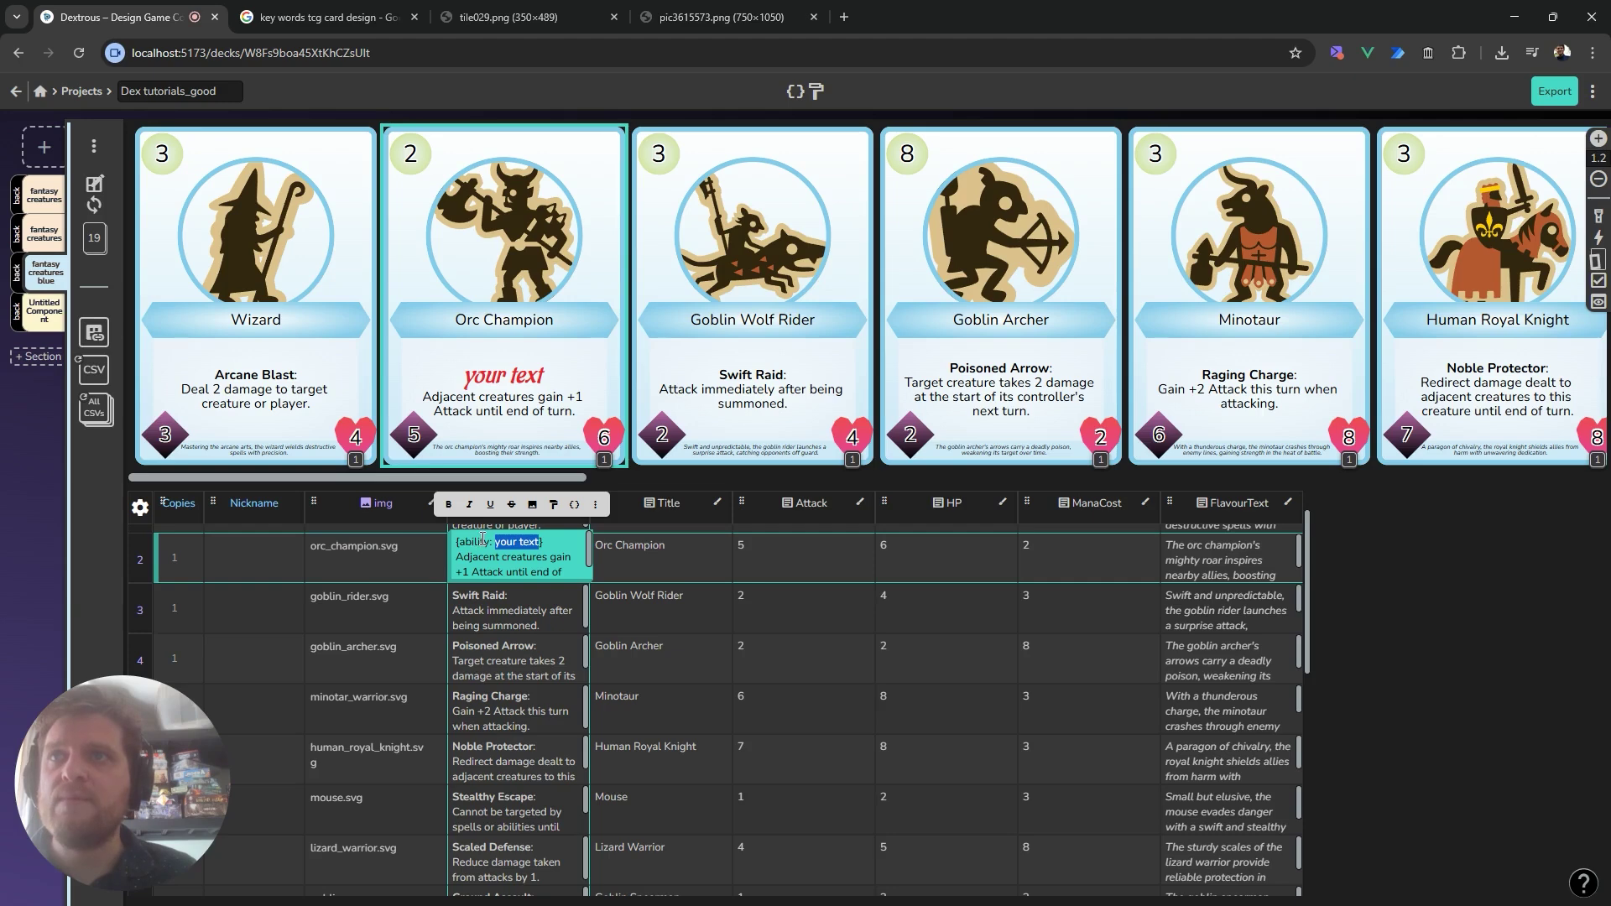
type("Battle Roar")
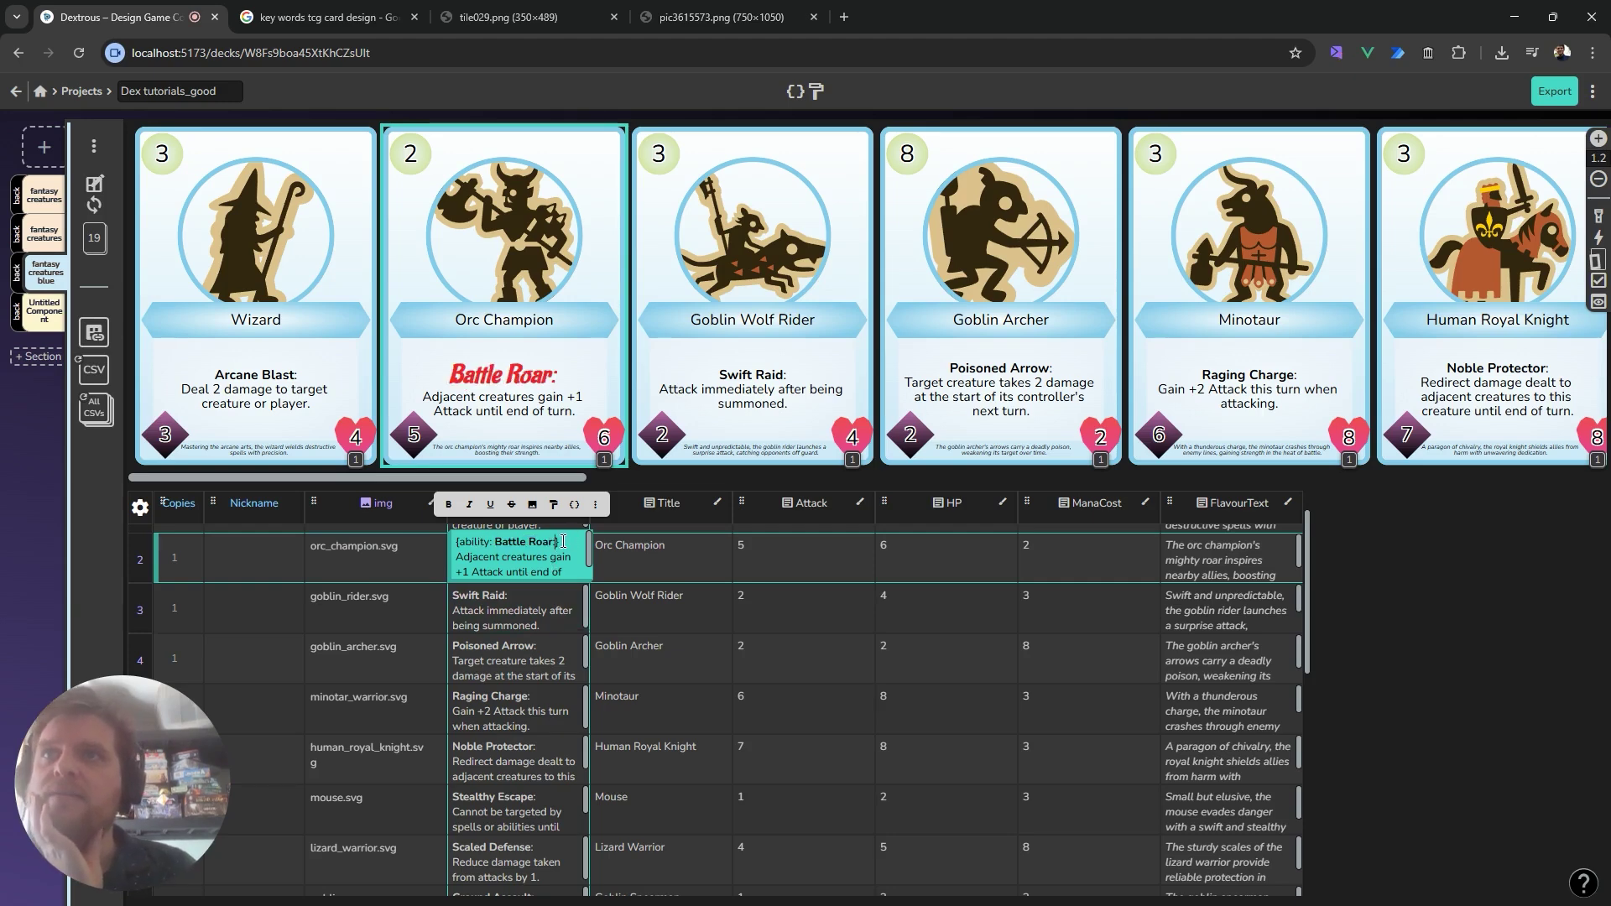
Copy the styled keyword tag into Goblin Wolf Rider's Ability text and make it read {ability: Swift Raid:}, replacing the plain keyword.
left_click_drag(563, 541, 440, 543)
key("ctrl+c")
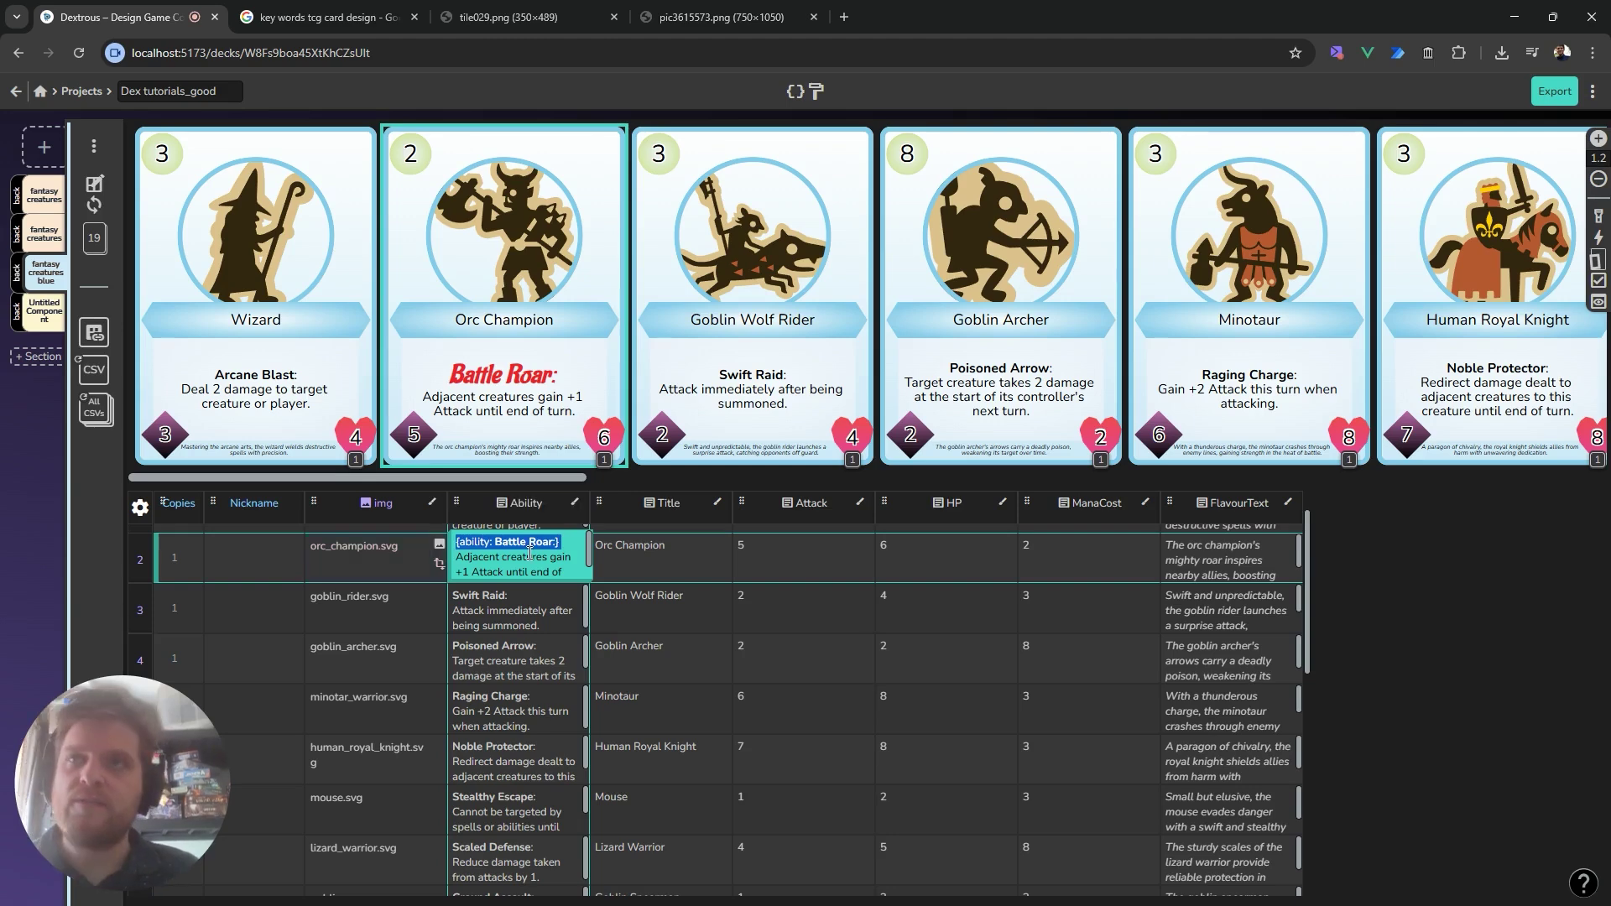
left_click(541, 601)
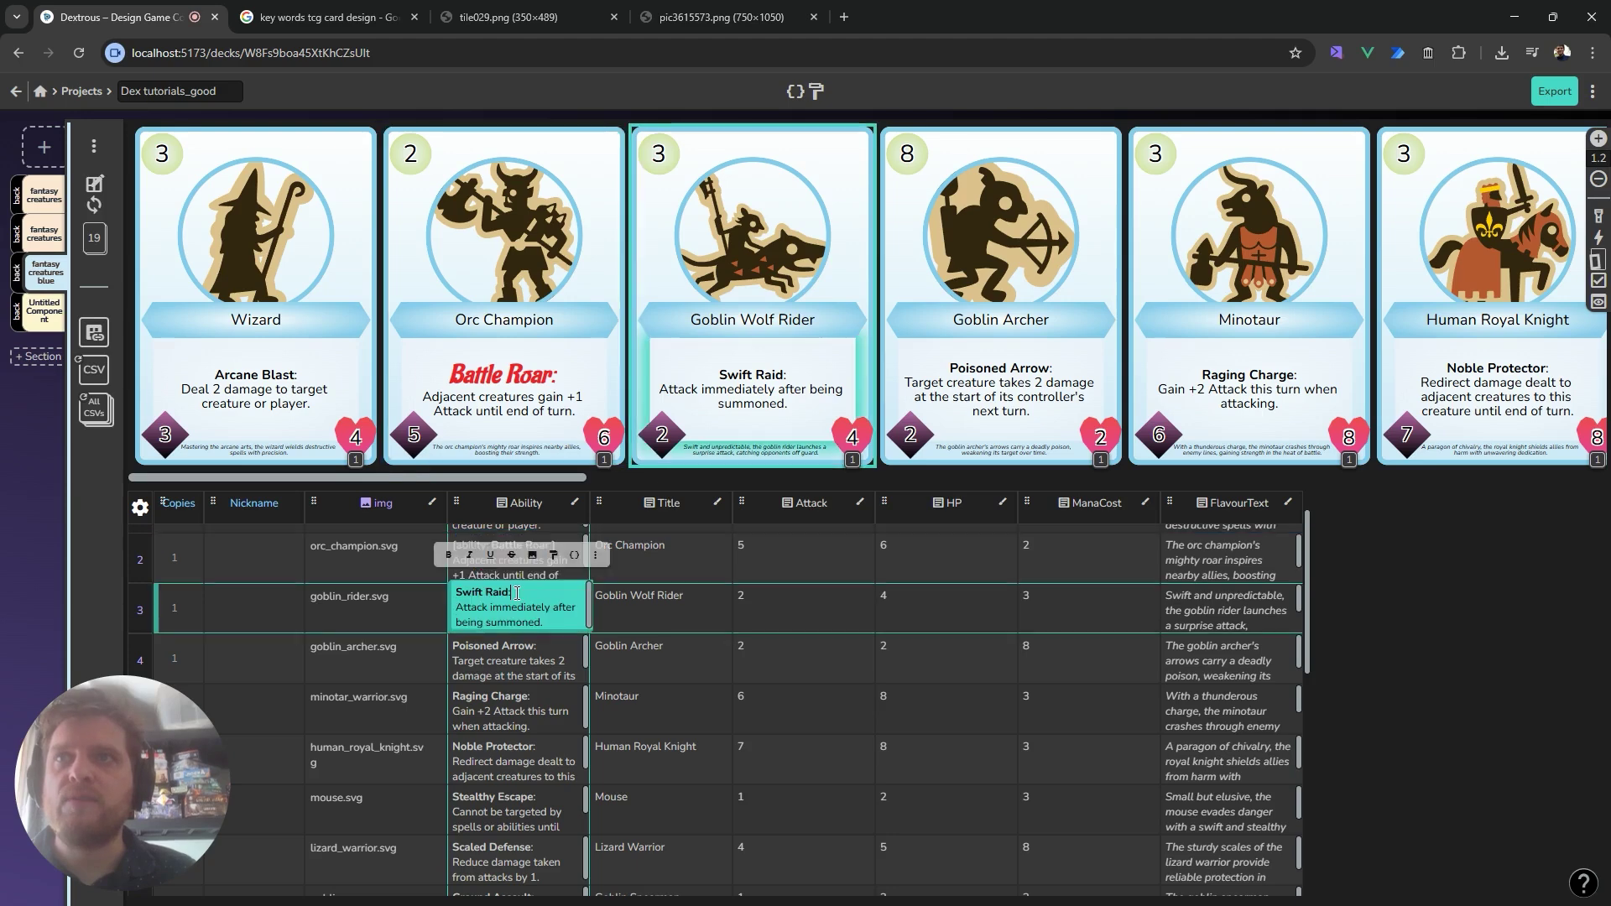
key("ctrl+v")
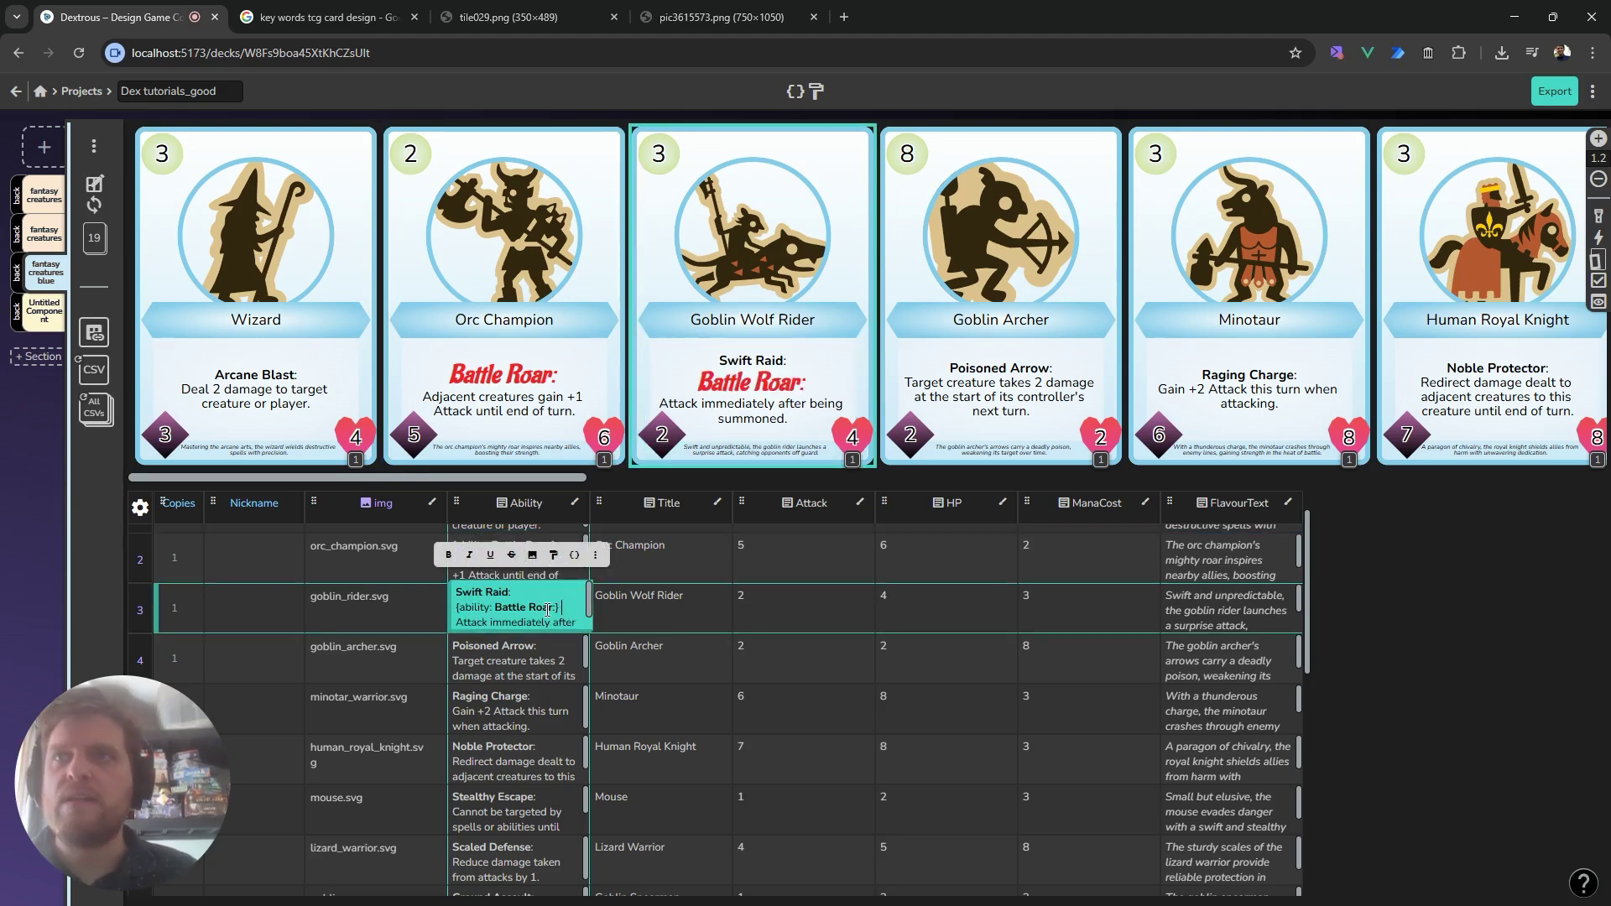
left_click_drag(512, 594, 556, 608)
key("BackSpace")
type("Swift Raid:")
key("Delete")
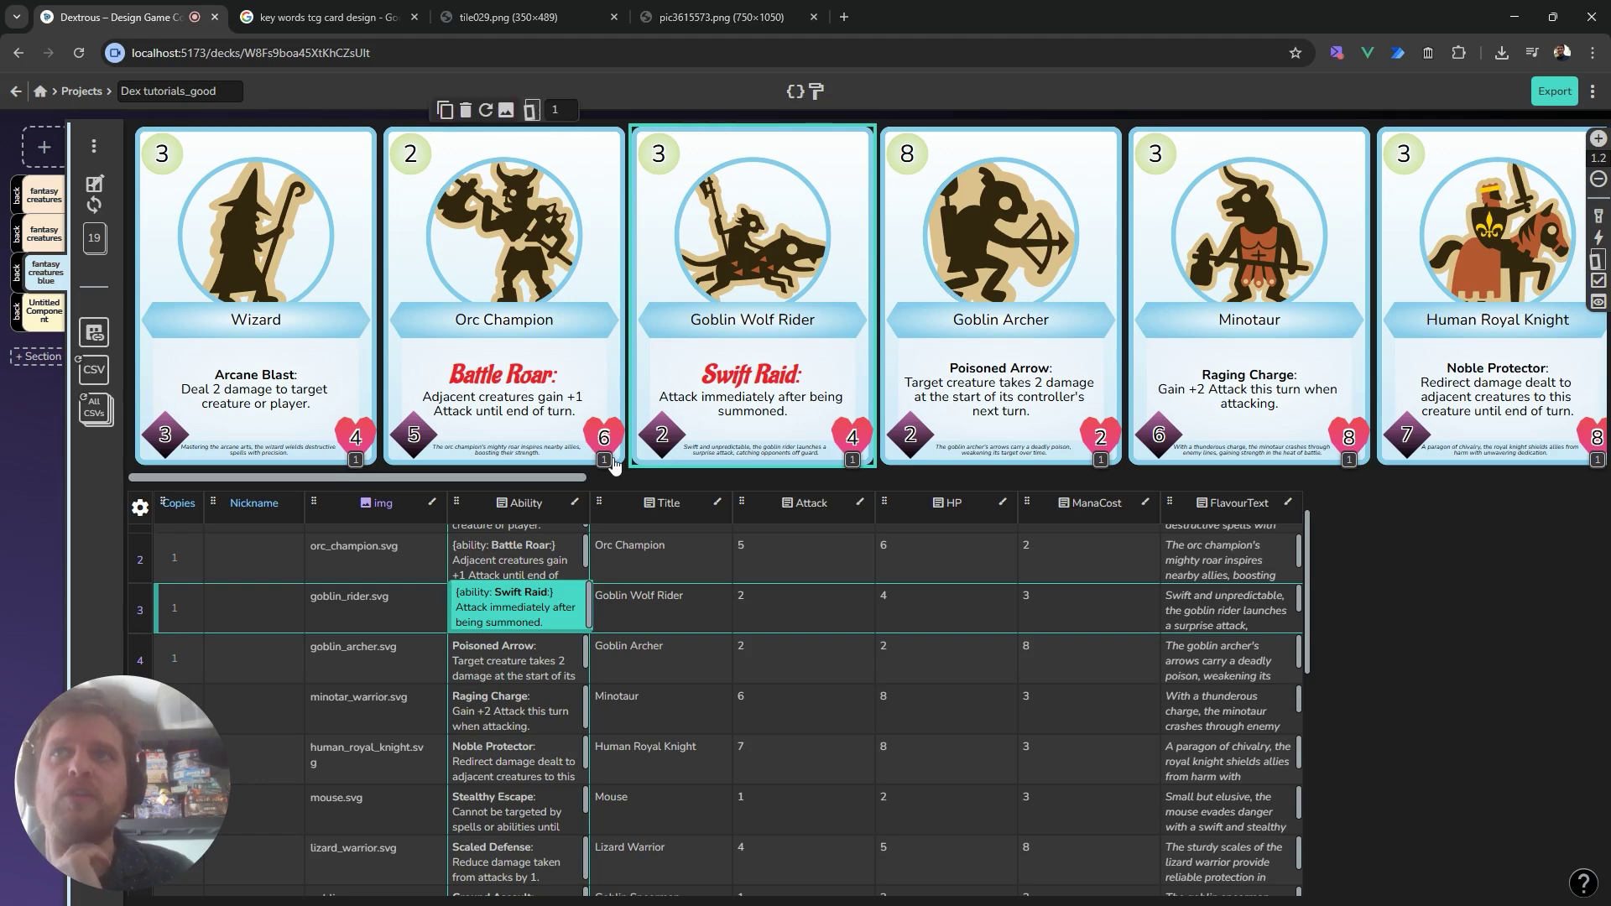
Set the ability text style's font size to 150% and save it.
left_click(817, 91)
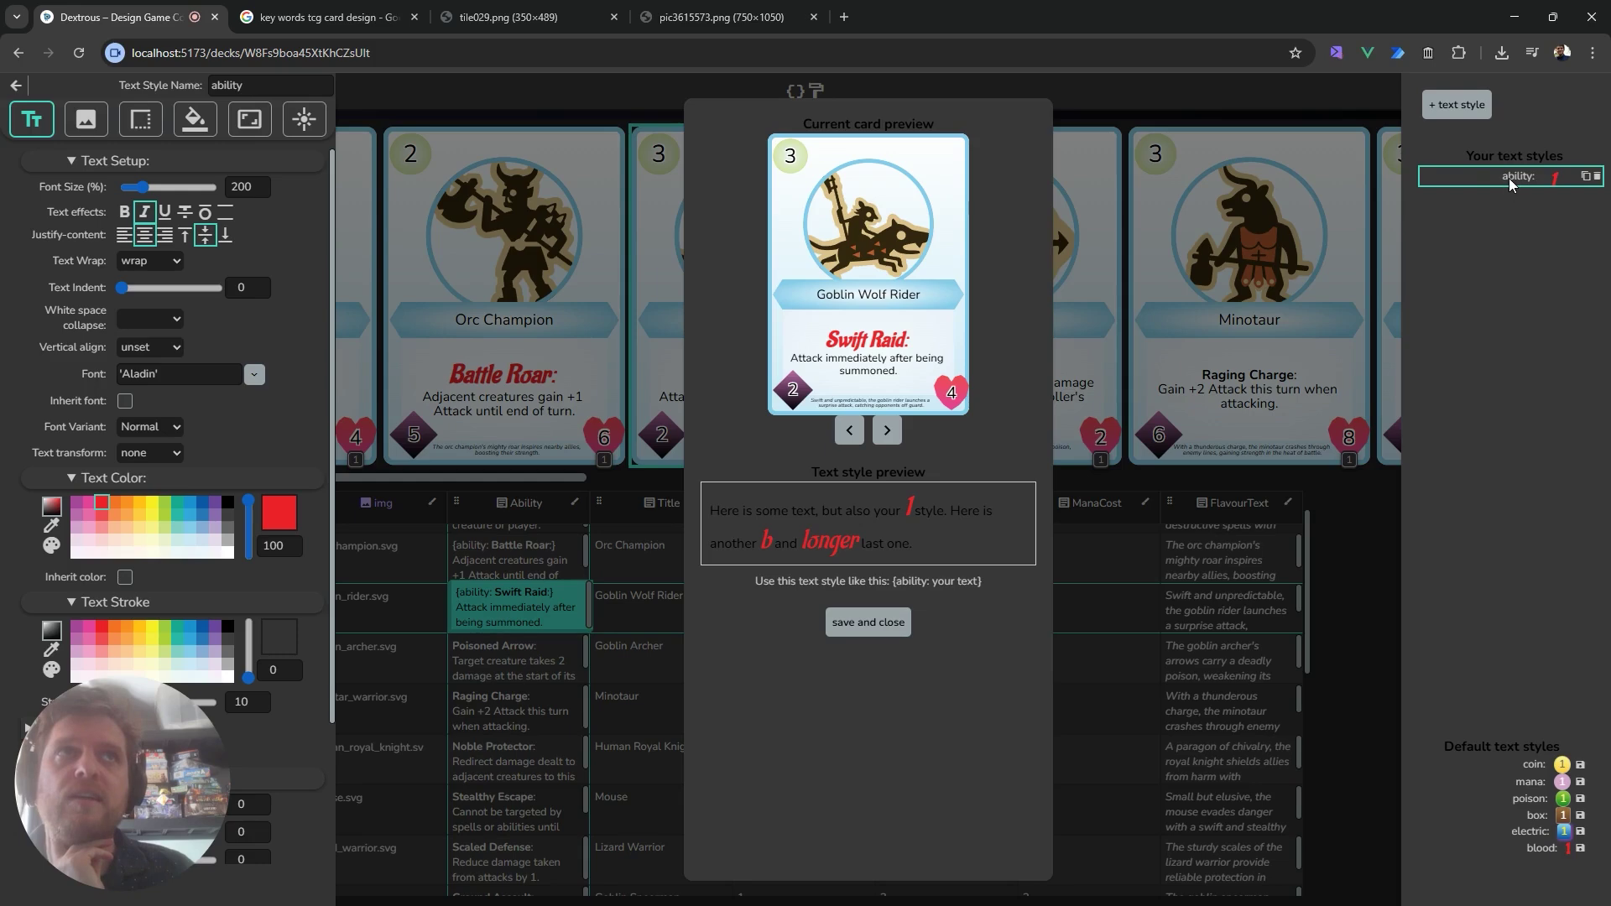
double_click(243, 188)
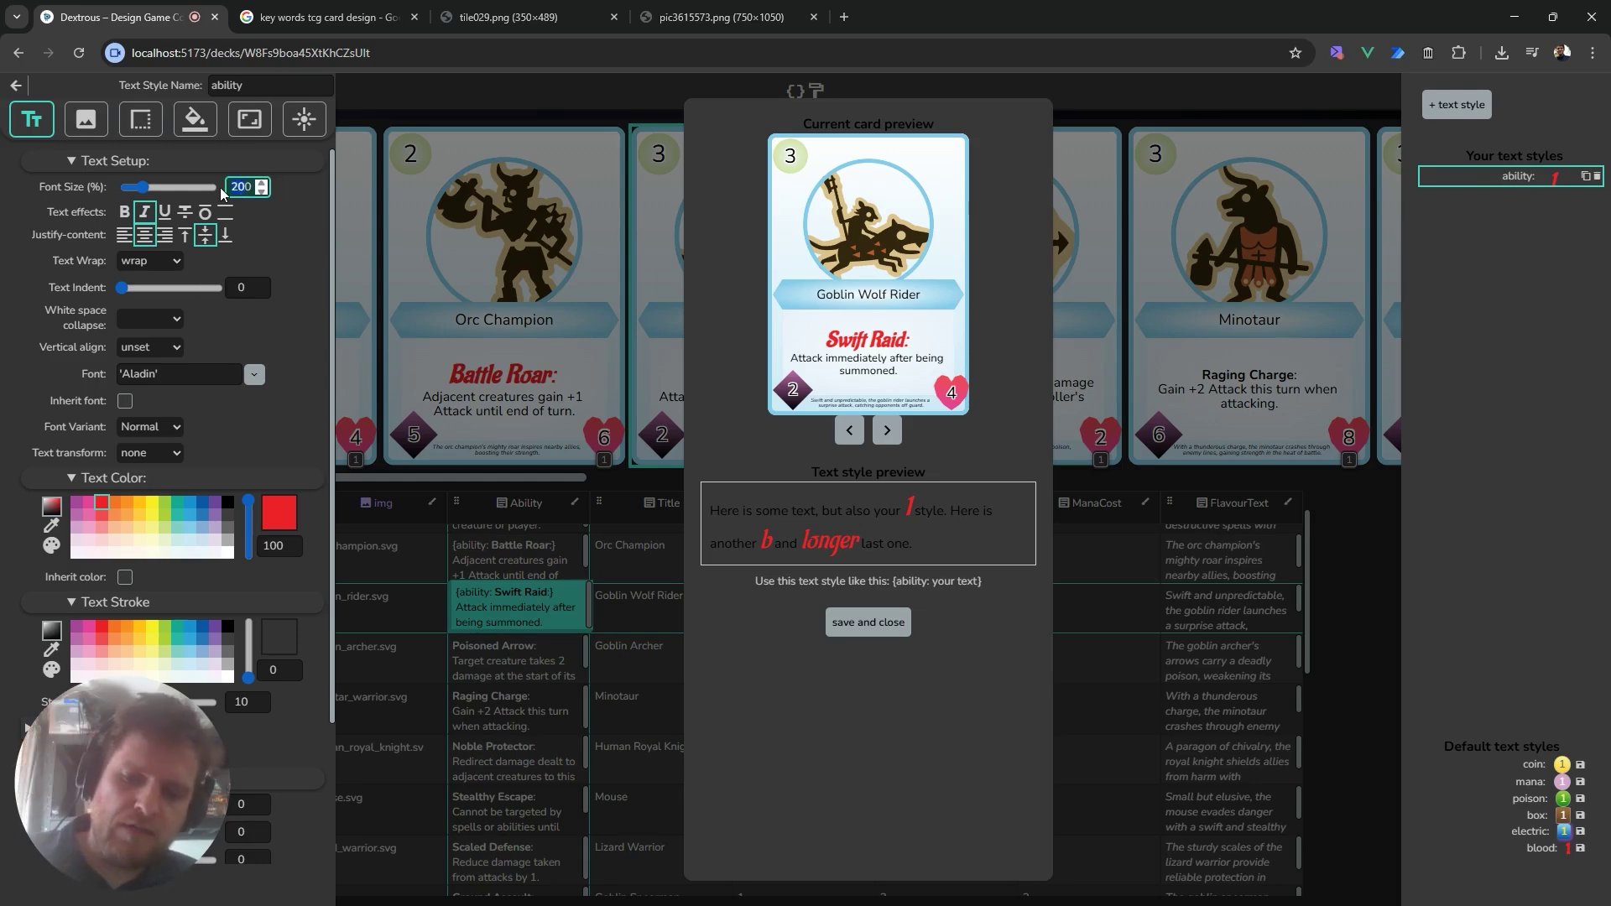
type("150")
left_click(857, 608)
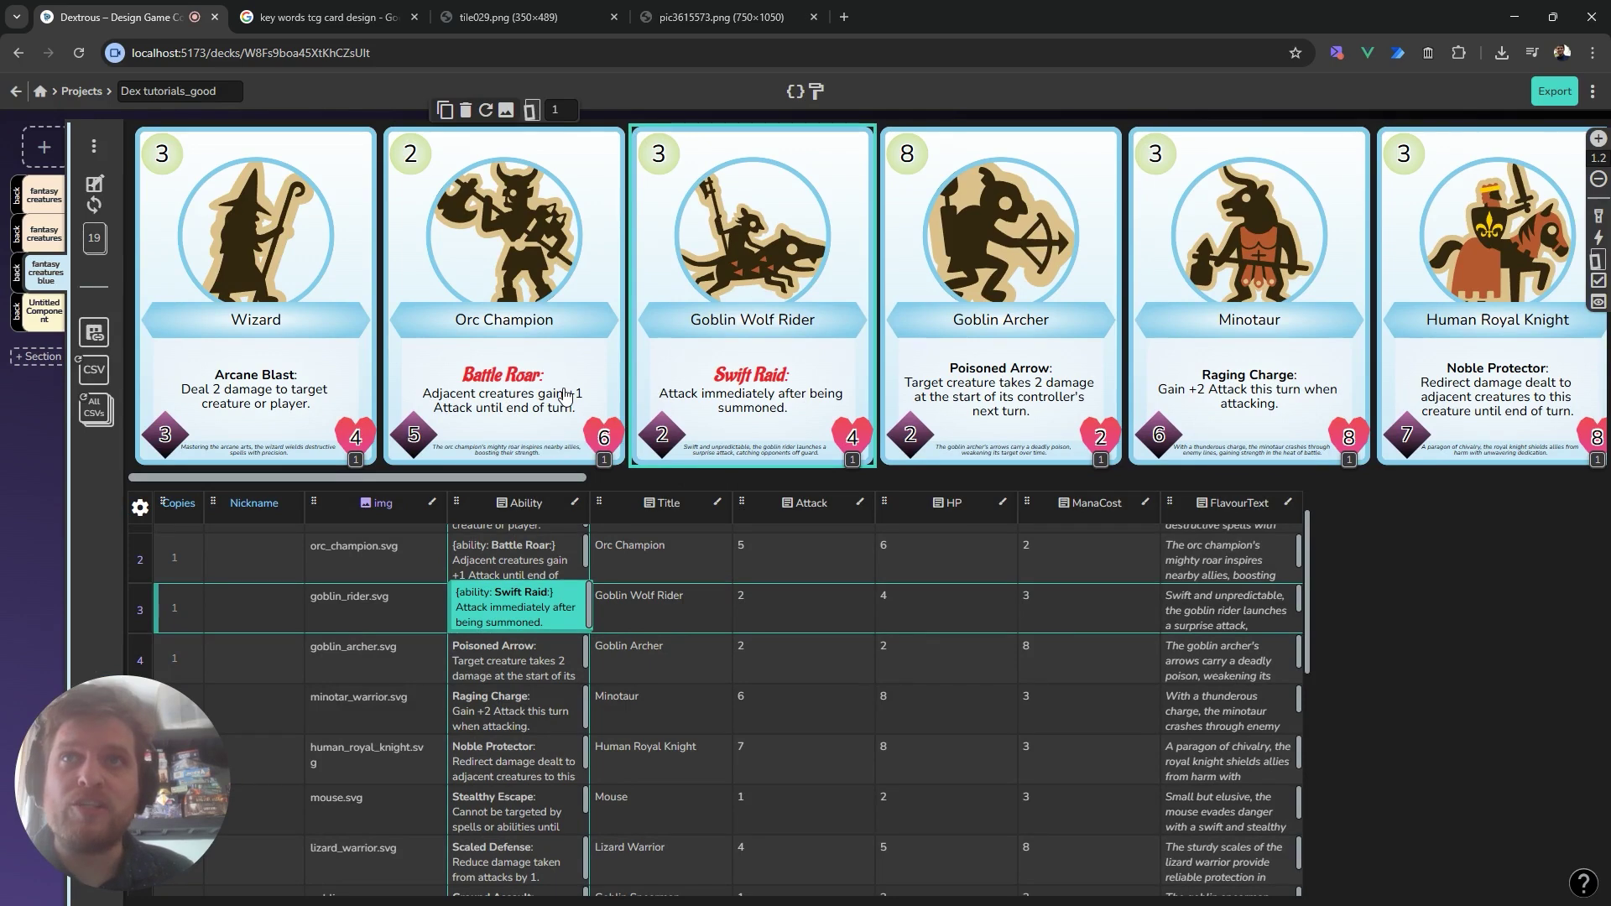
Examine the Snow Algae reference card's boxed production icons, starting from Orc Champion's Ability text, and return to the Dextrous deck.
left_click(591, 566)
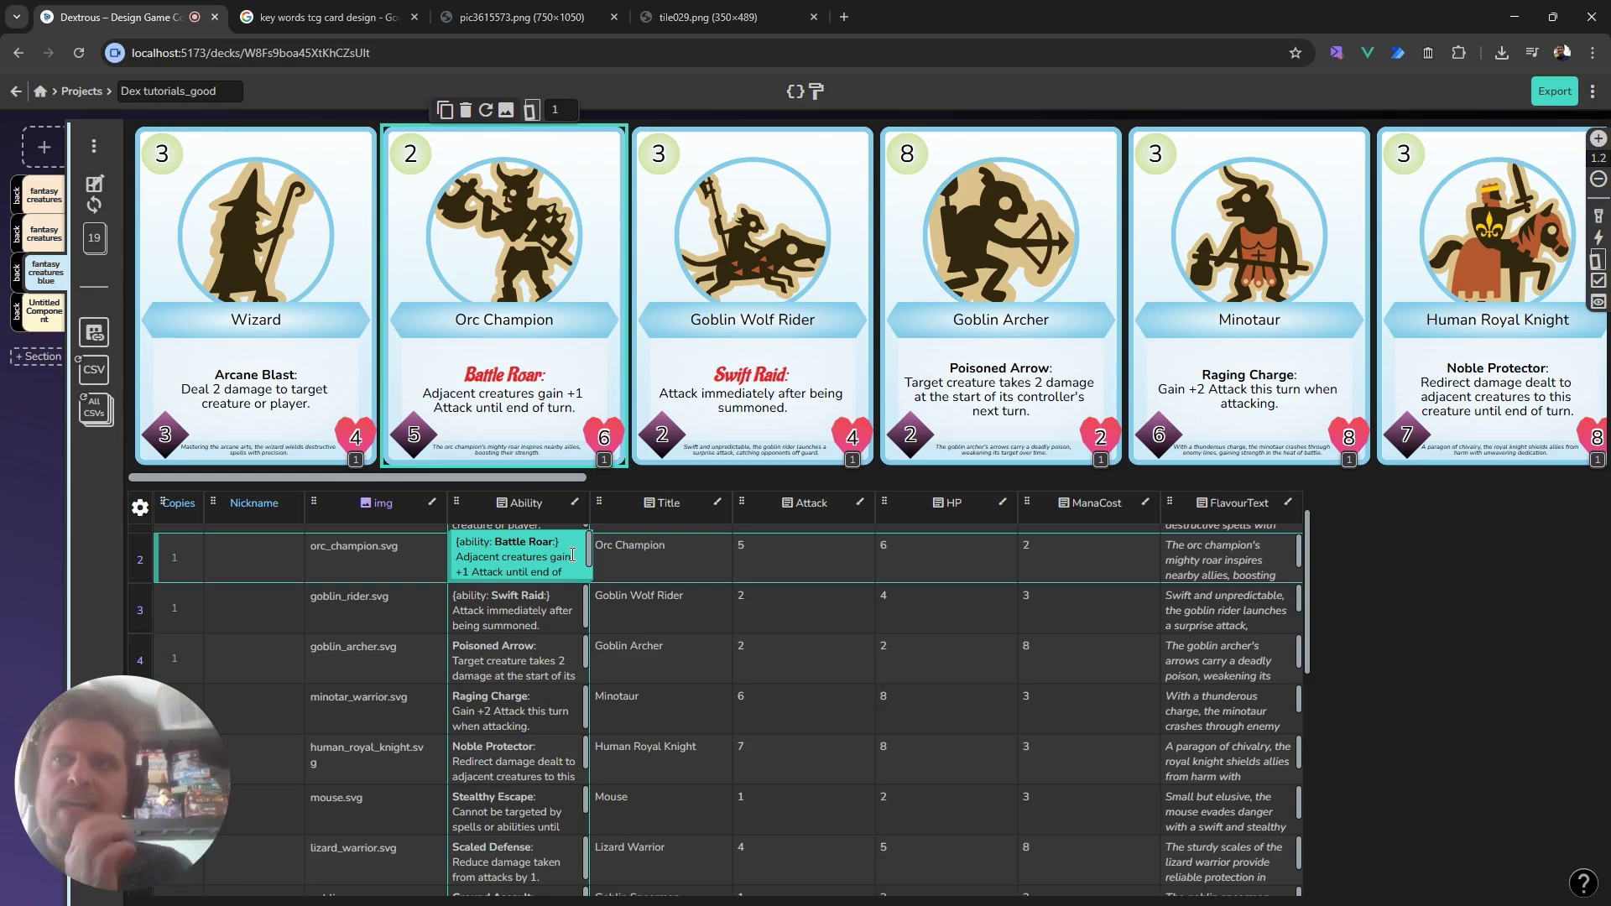
left_click(520, 16)
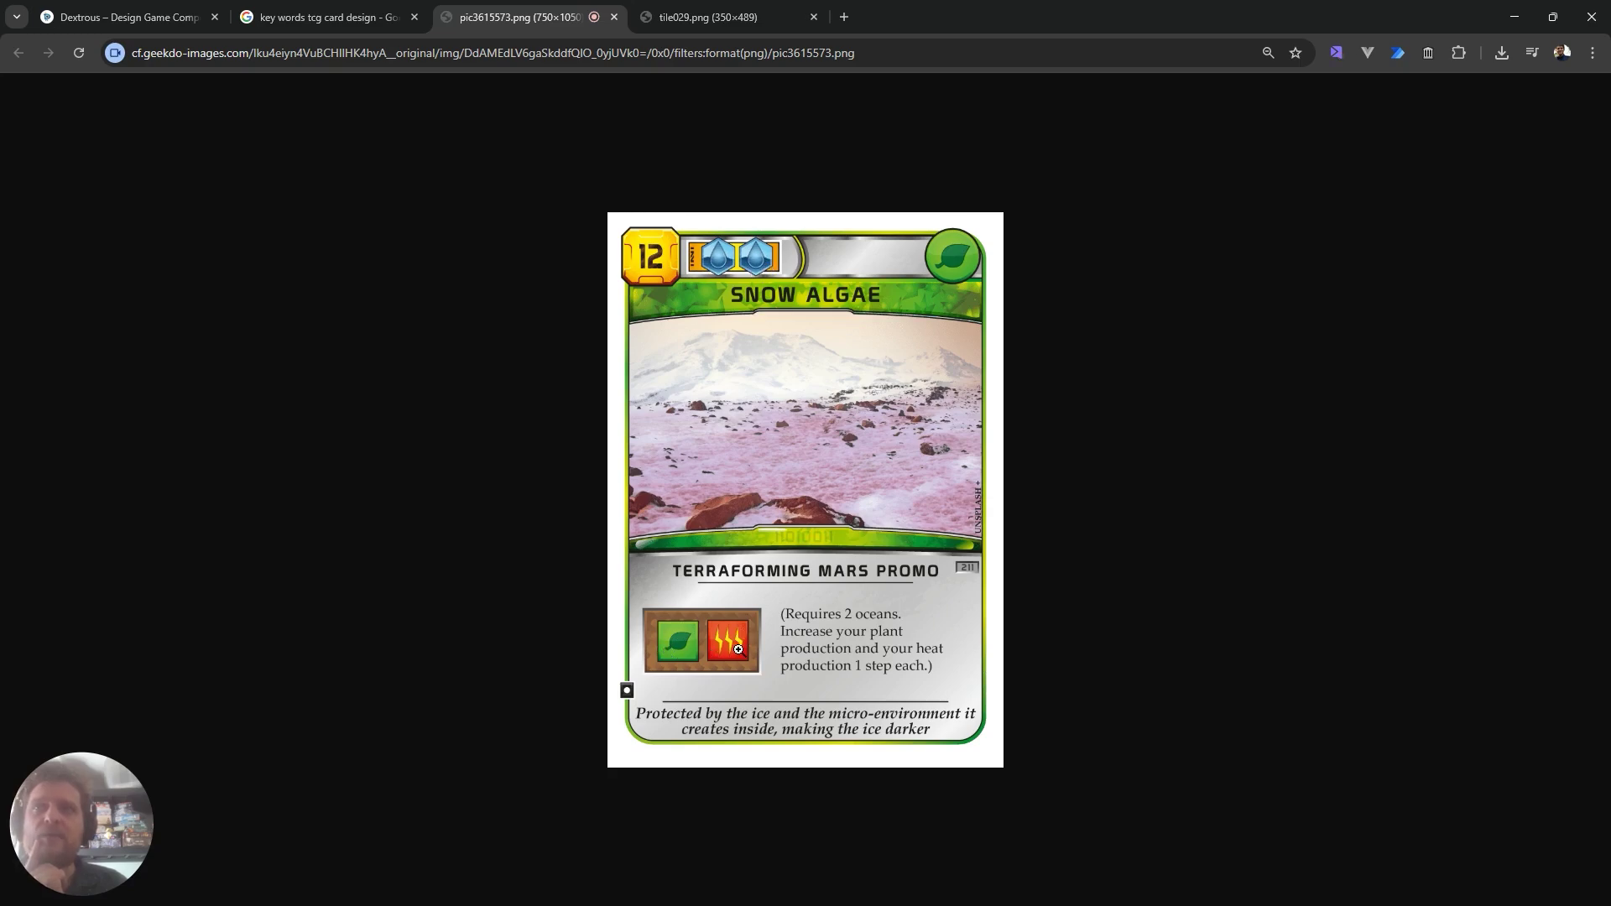
left_click(125, 17)
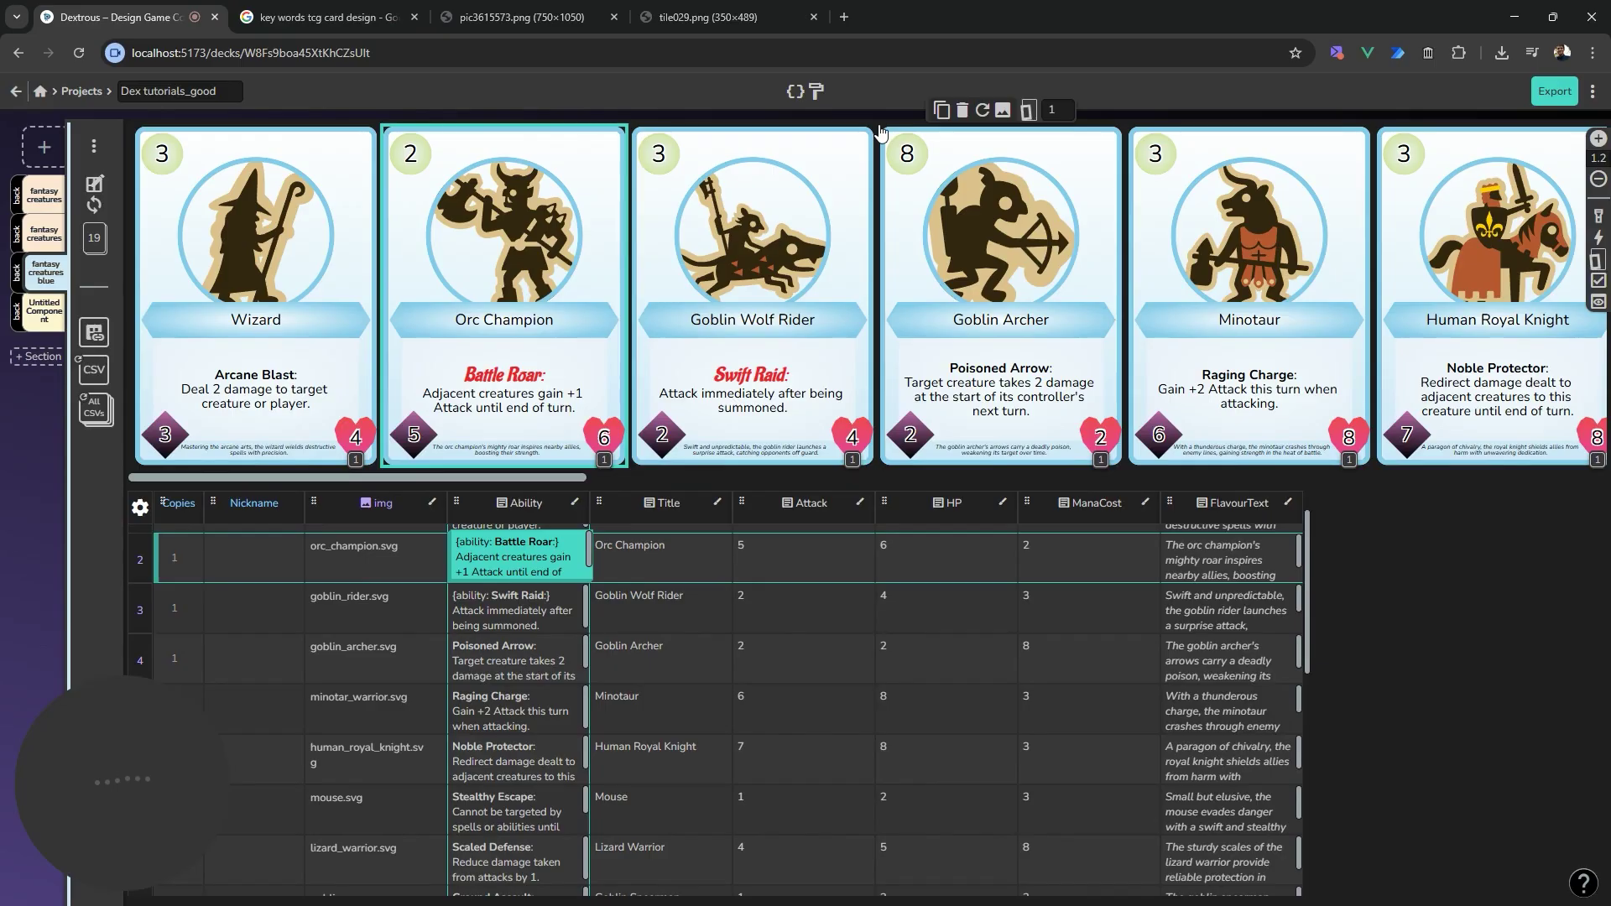
Create a new text style in the text style editor and name it trade.
left_click(817, 91)
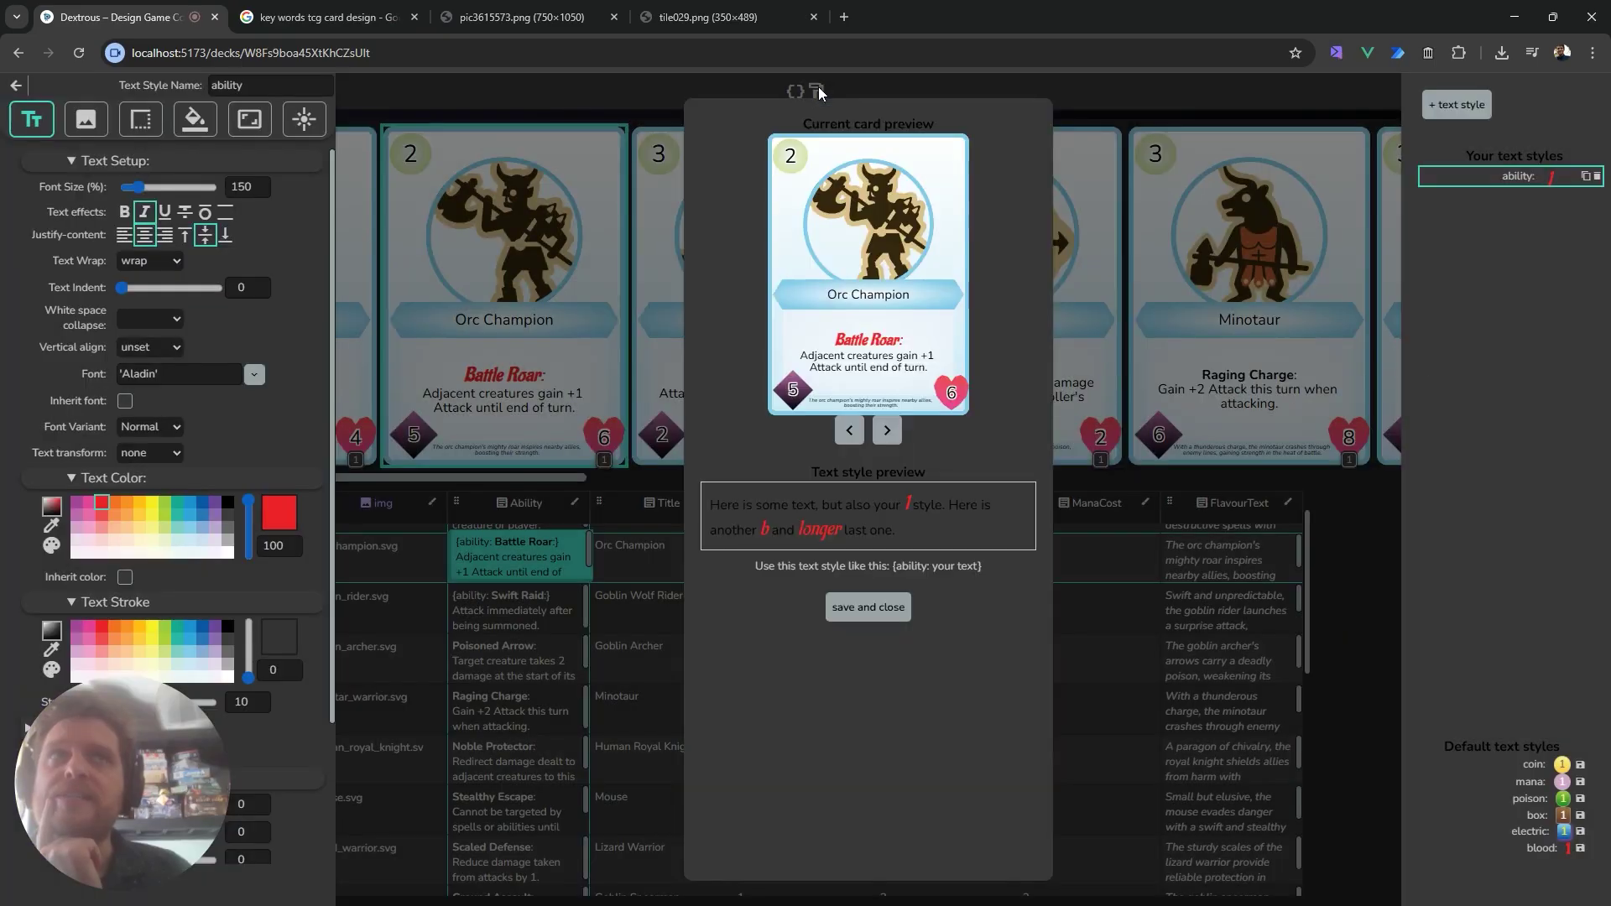
left_click(1456, 104)
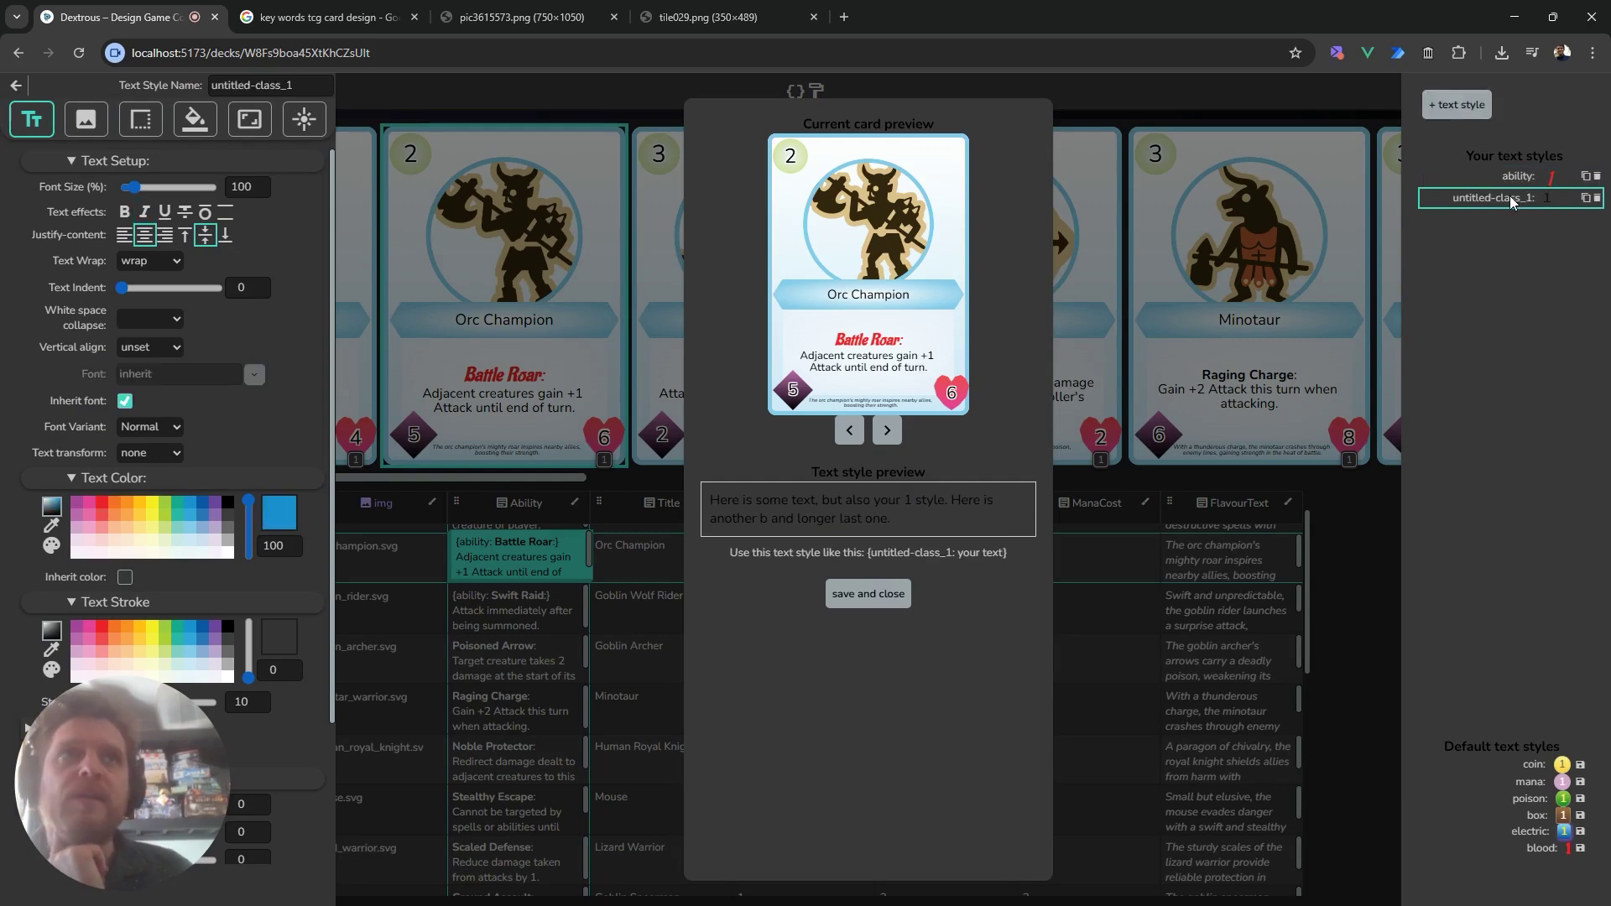
triple_click(255, 84)
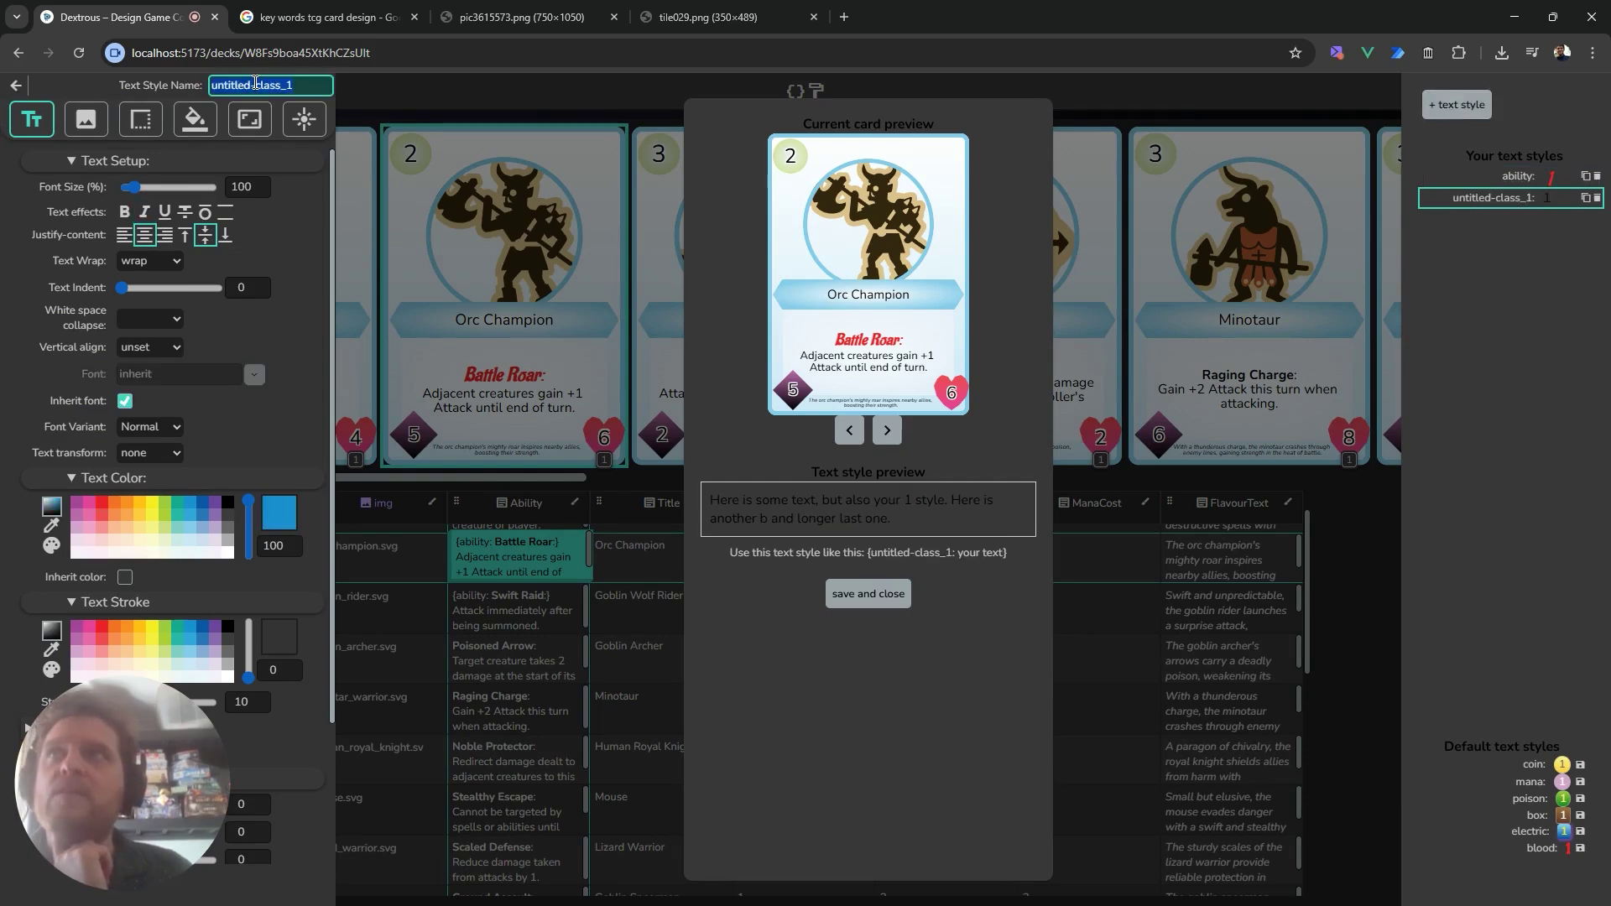
type("trade")
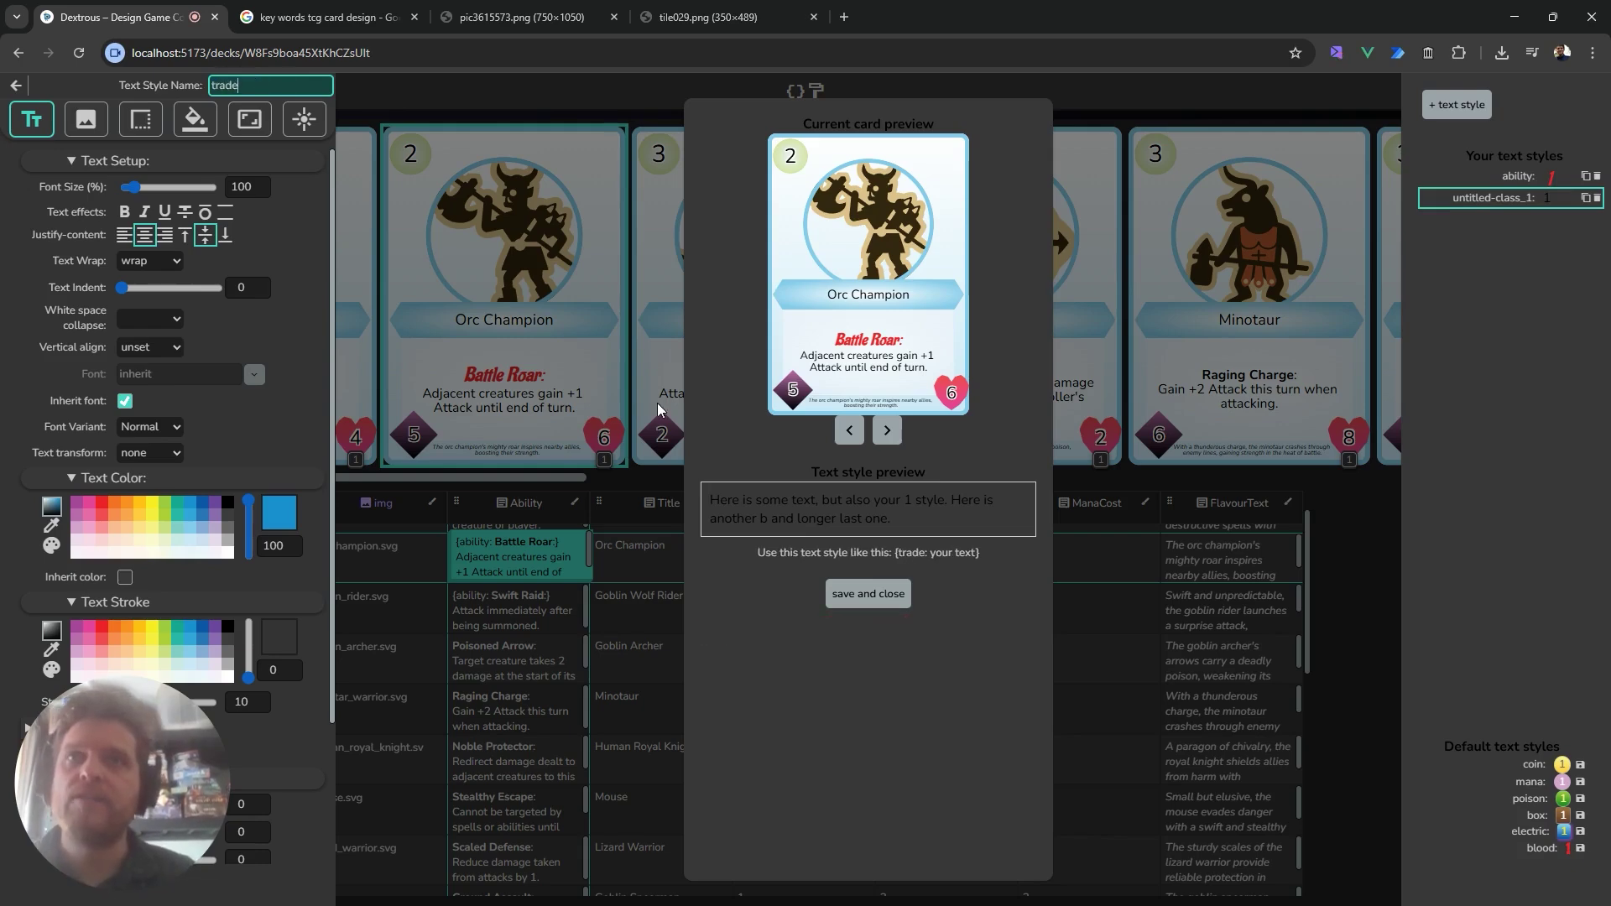
left_click(917, 553)
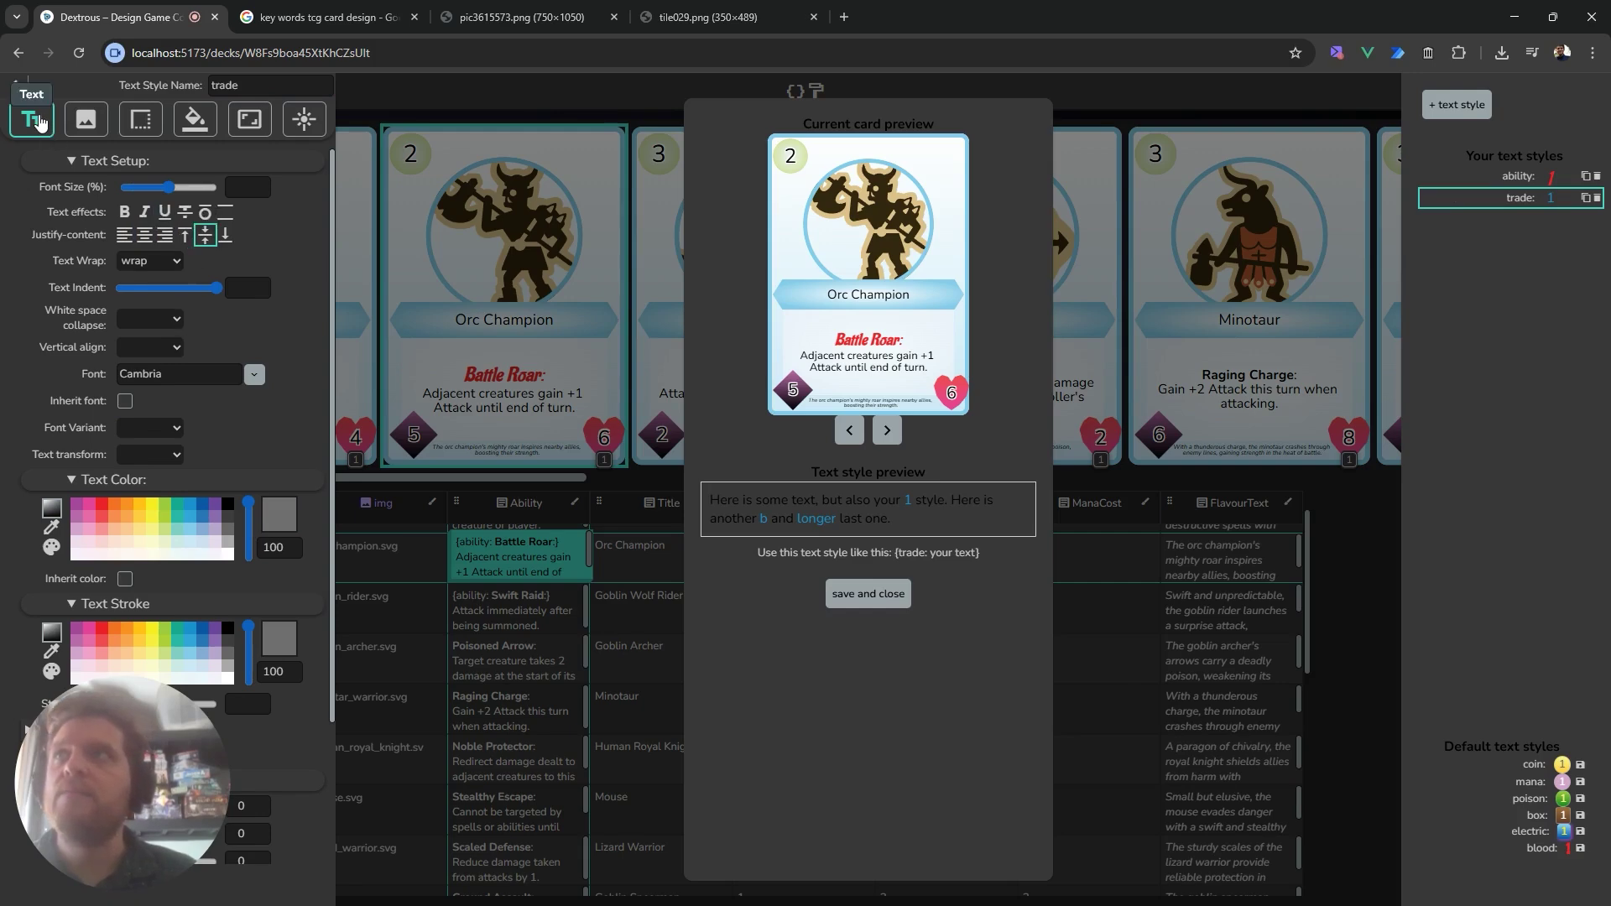
Give the trade text style black text and a light purple background.
left_click(227, 506)
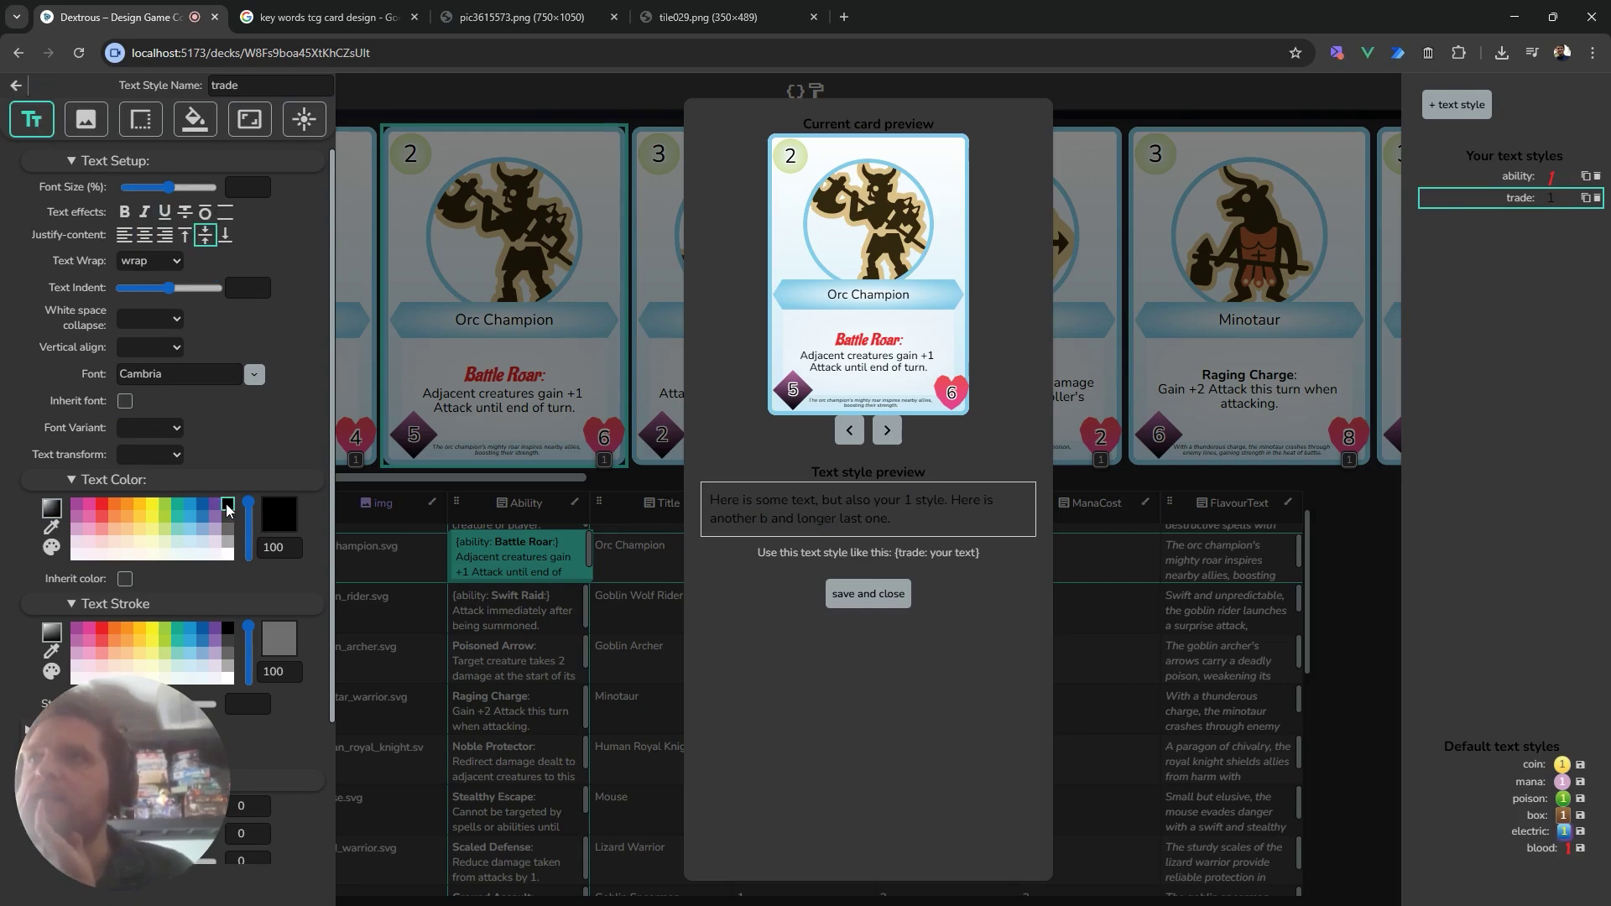
left_click(194, 120)
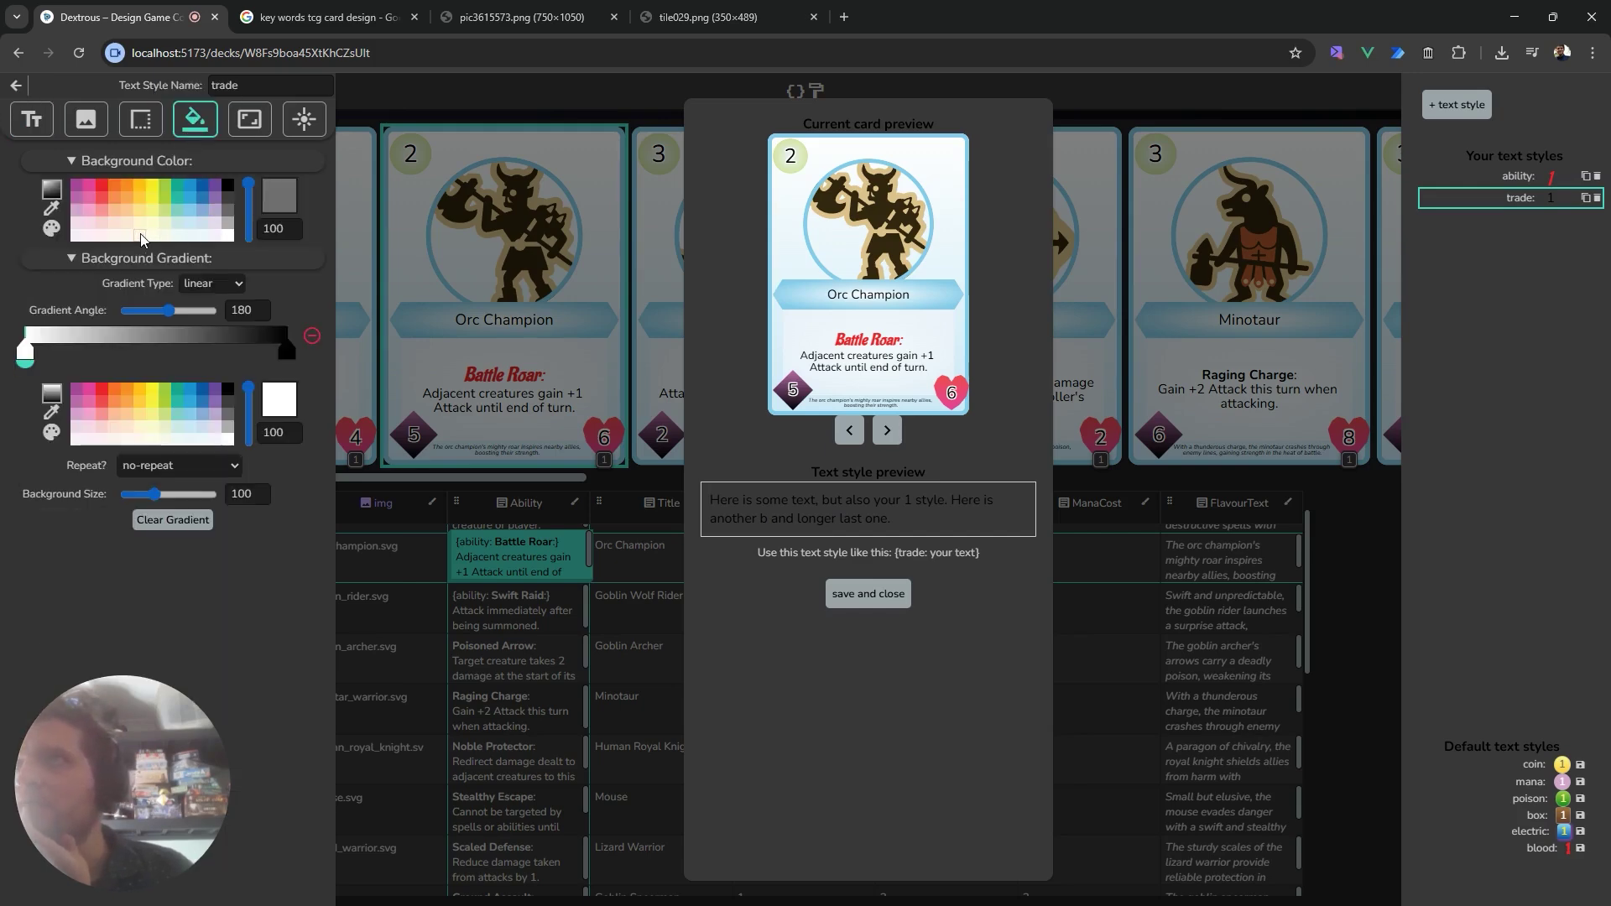
left_click(218, 223)
left_click(216, 214)
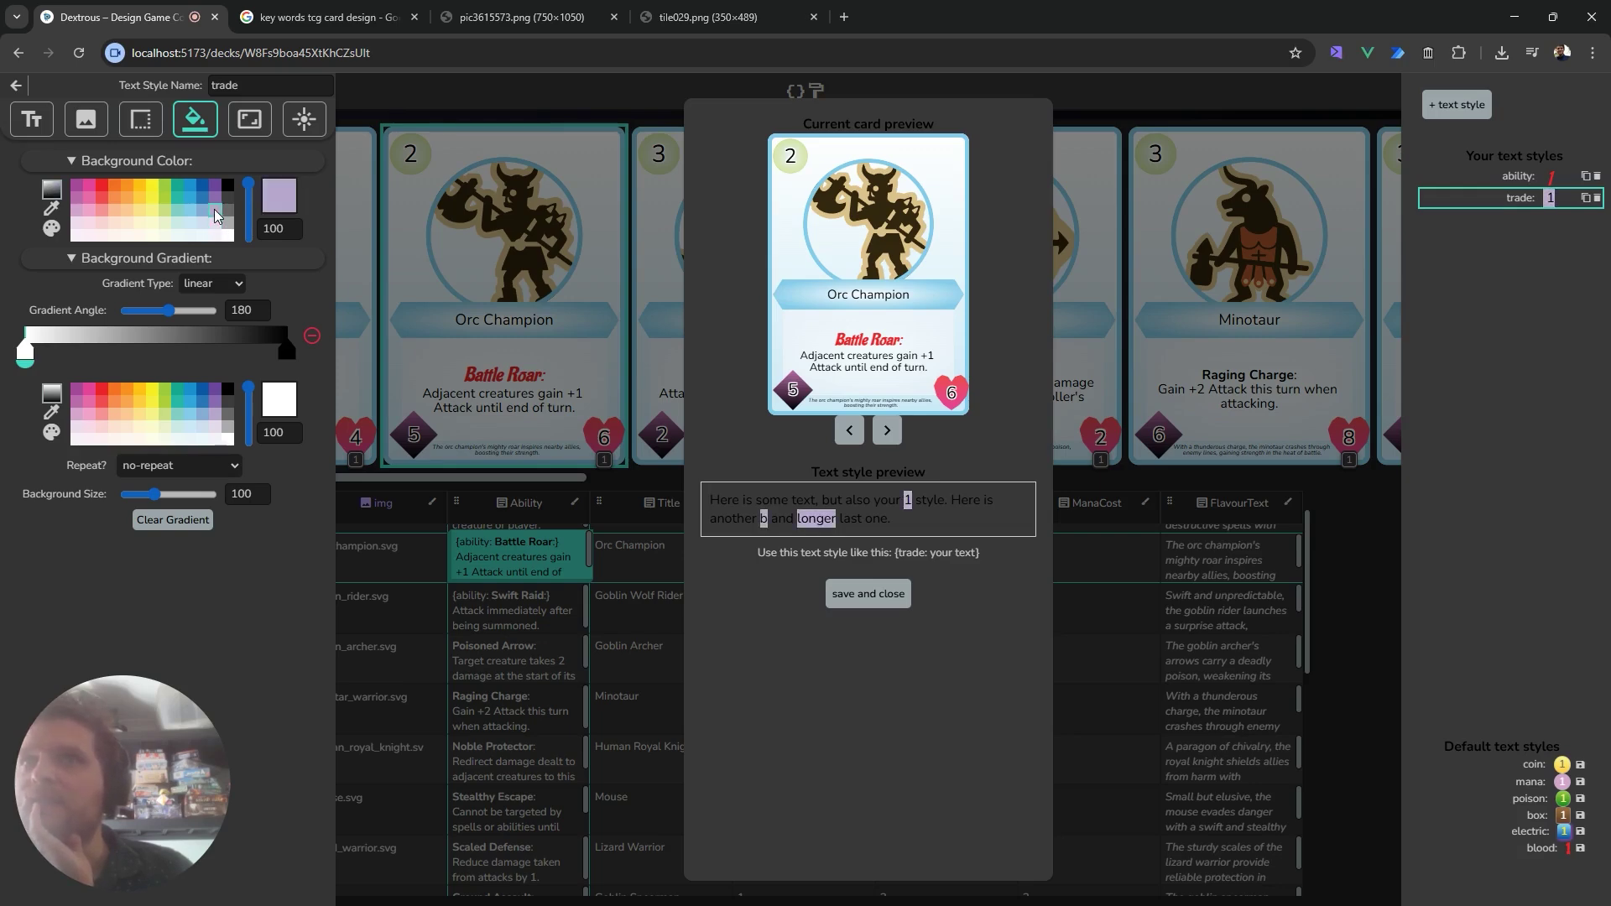
Set the trade style's left and right text padding to 60 and round all its border corners to 38.
left_click(32, 119)
scroll(193, 458, "down", 2)
scroll(213, 459, "down", 1)
left_click_drag(113, 779, 1314, 785)
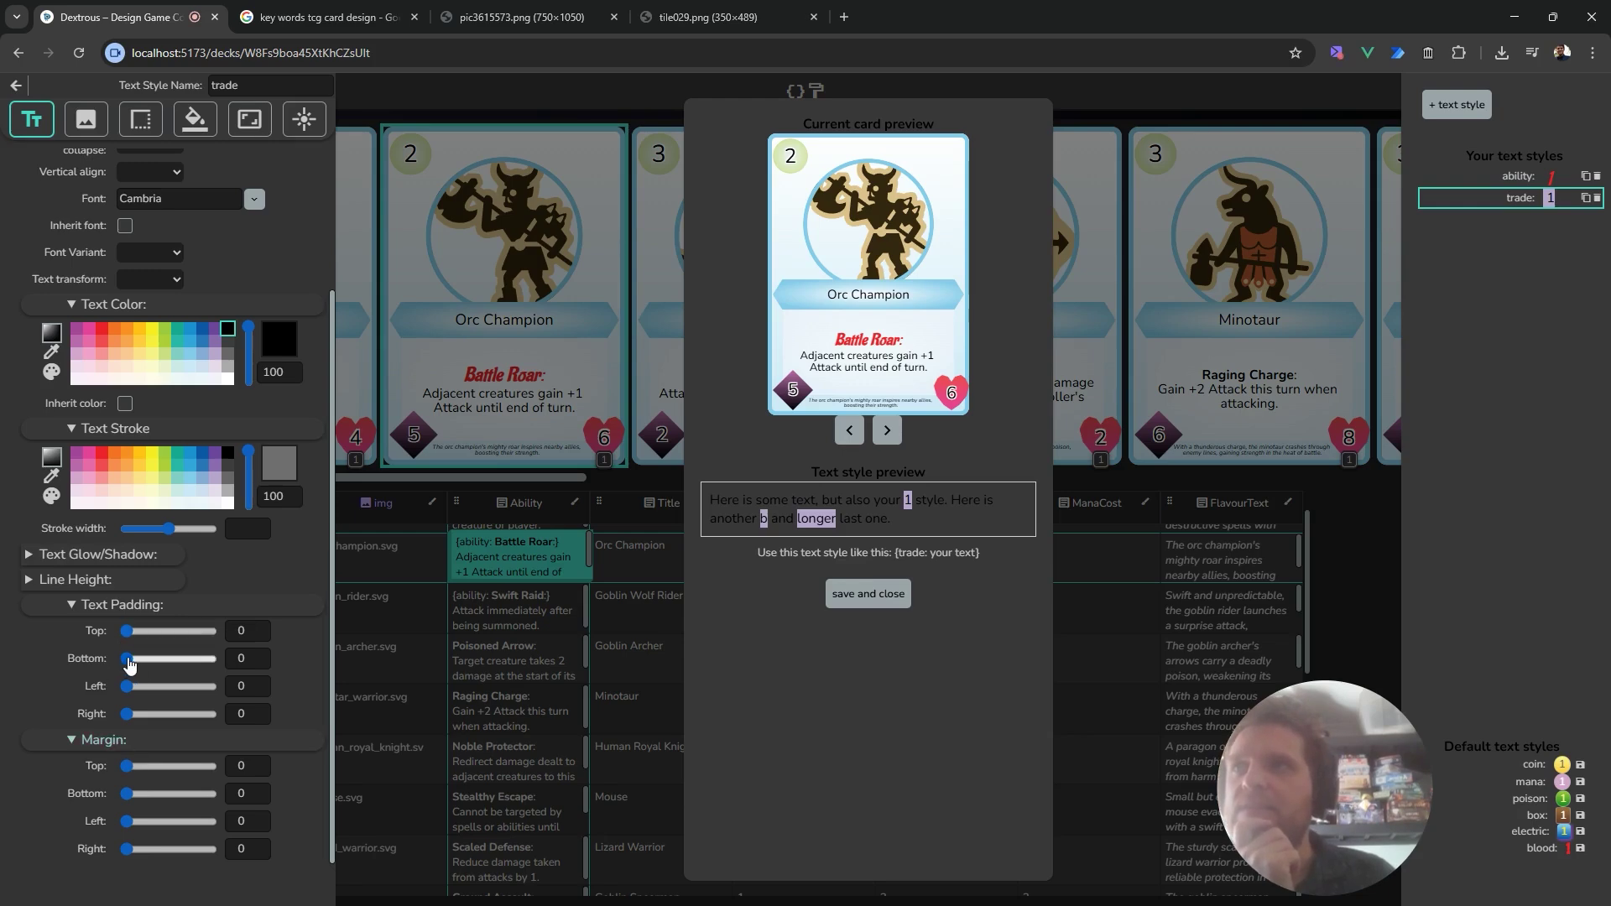
left_click_drag(127, 687, 146, 716)
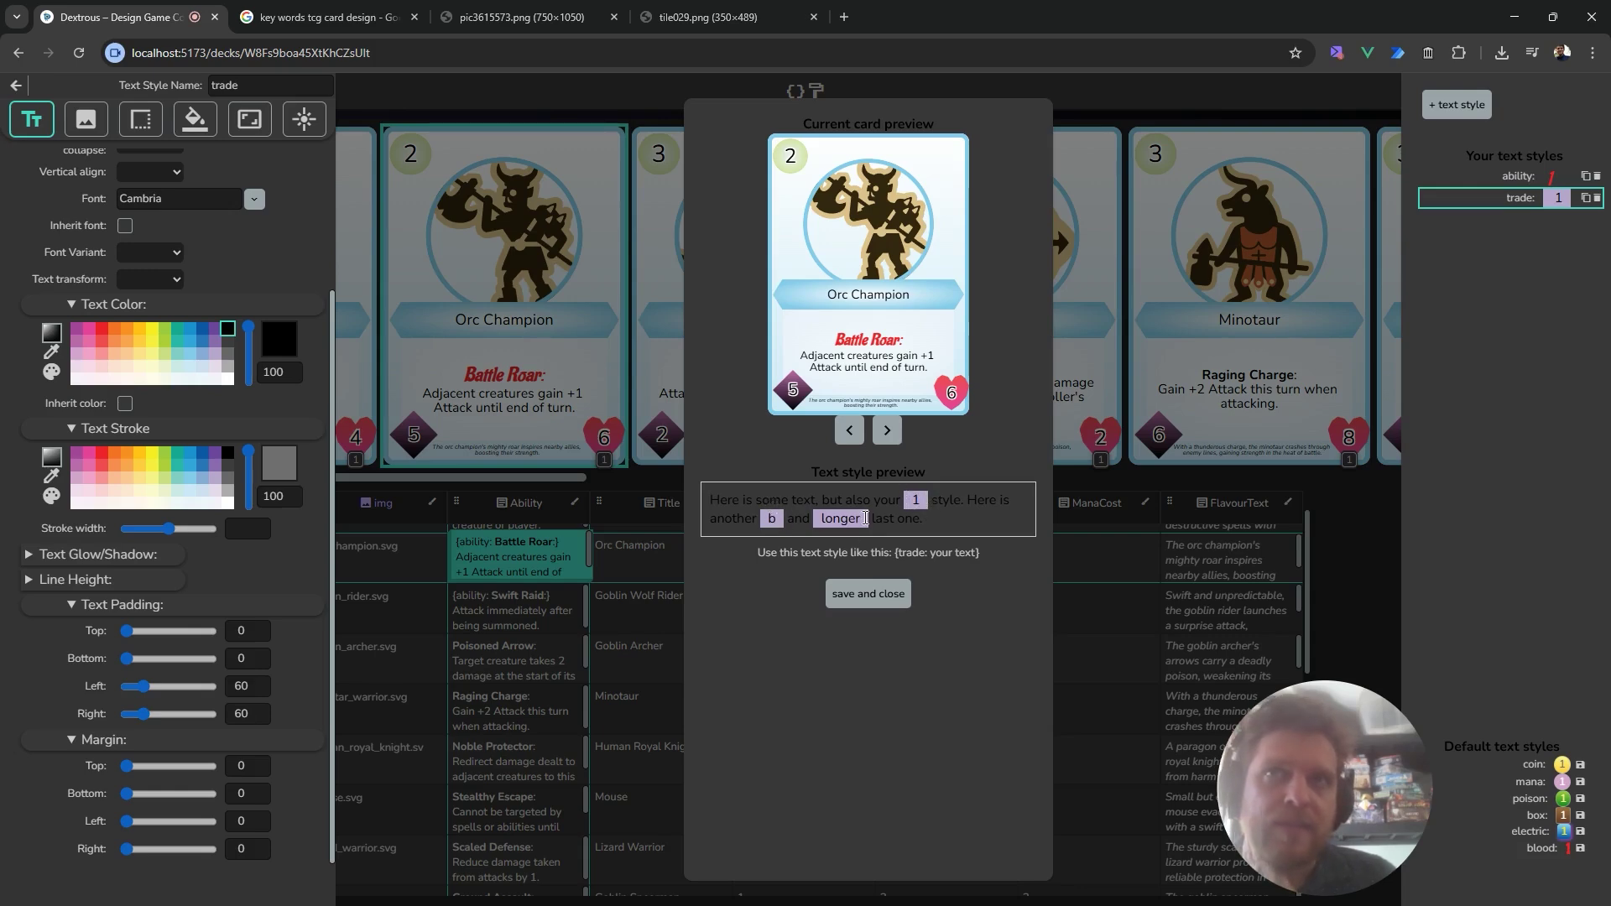
left_click(134, 121)
left_click_drag(203, 294, 141, 297)
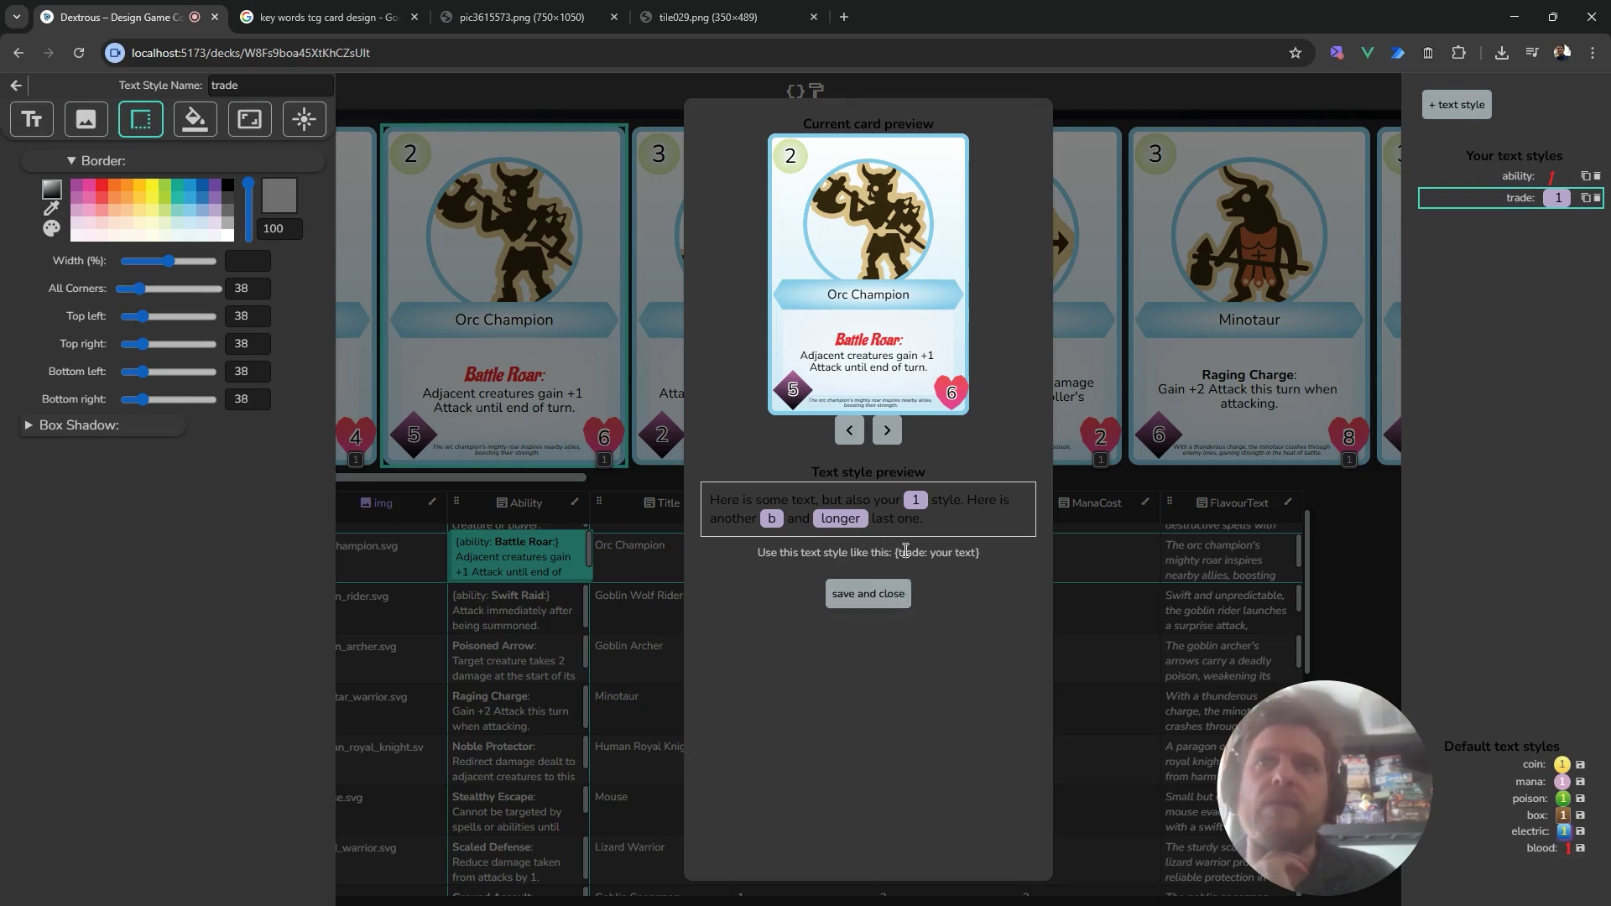
Copy the usage snippet {trade: your text} and save and close the trade text style.
left_click_drag(895, 555, 1013, 552)
key("ctrl+c")
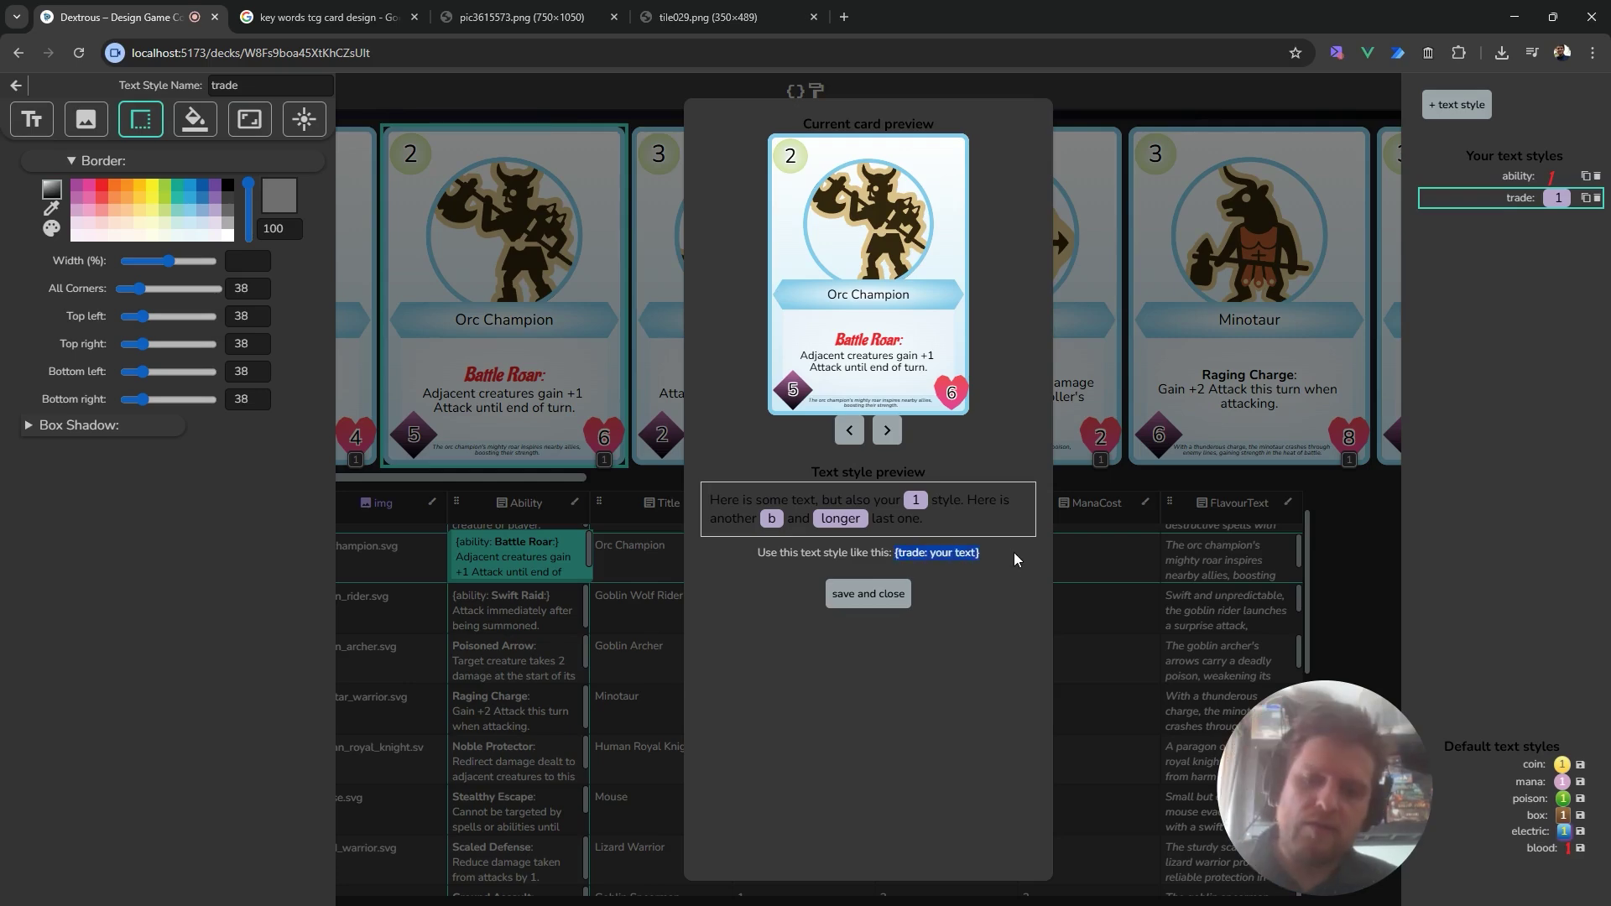
left_click(857, 597)
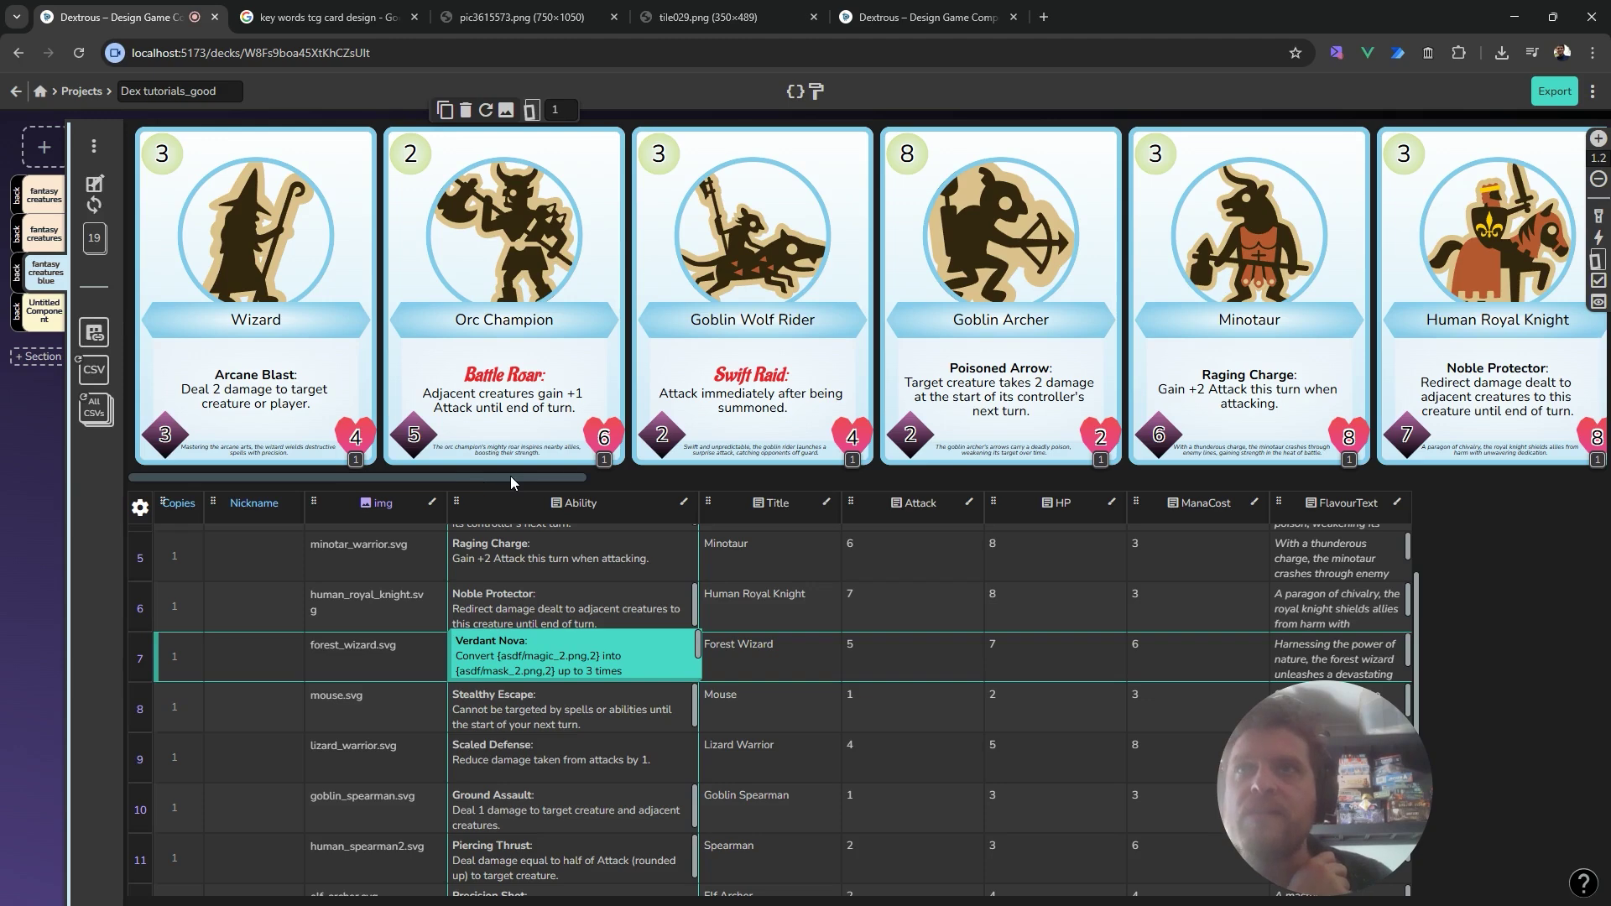
Add a line below Verdant Nova: in Forest Wizard's Ability text holding the pasted trade tag with the placeholder text dfsdf.
left_click_drag(475, 476, 764, 294)
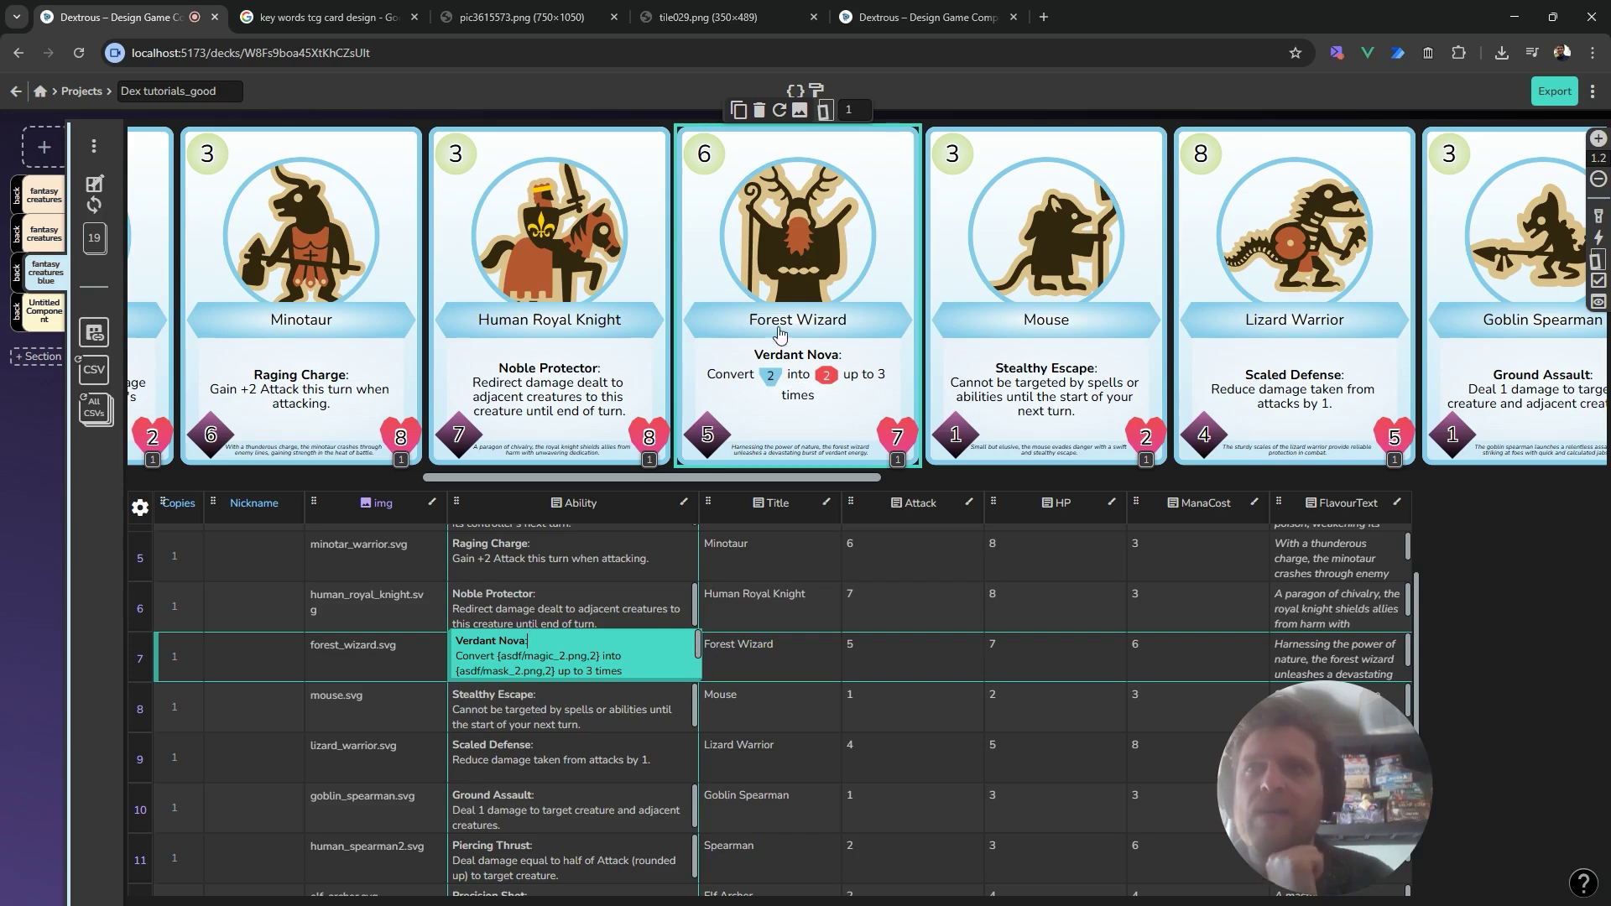
left_click(625, 674)
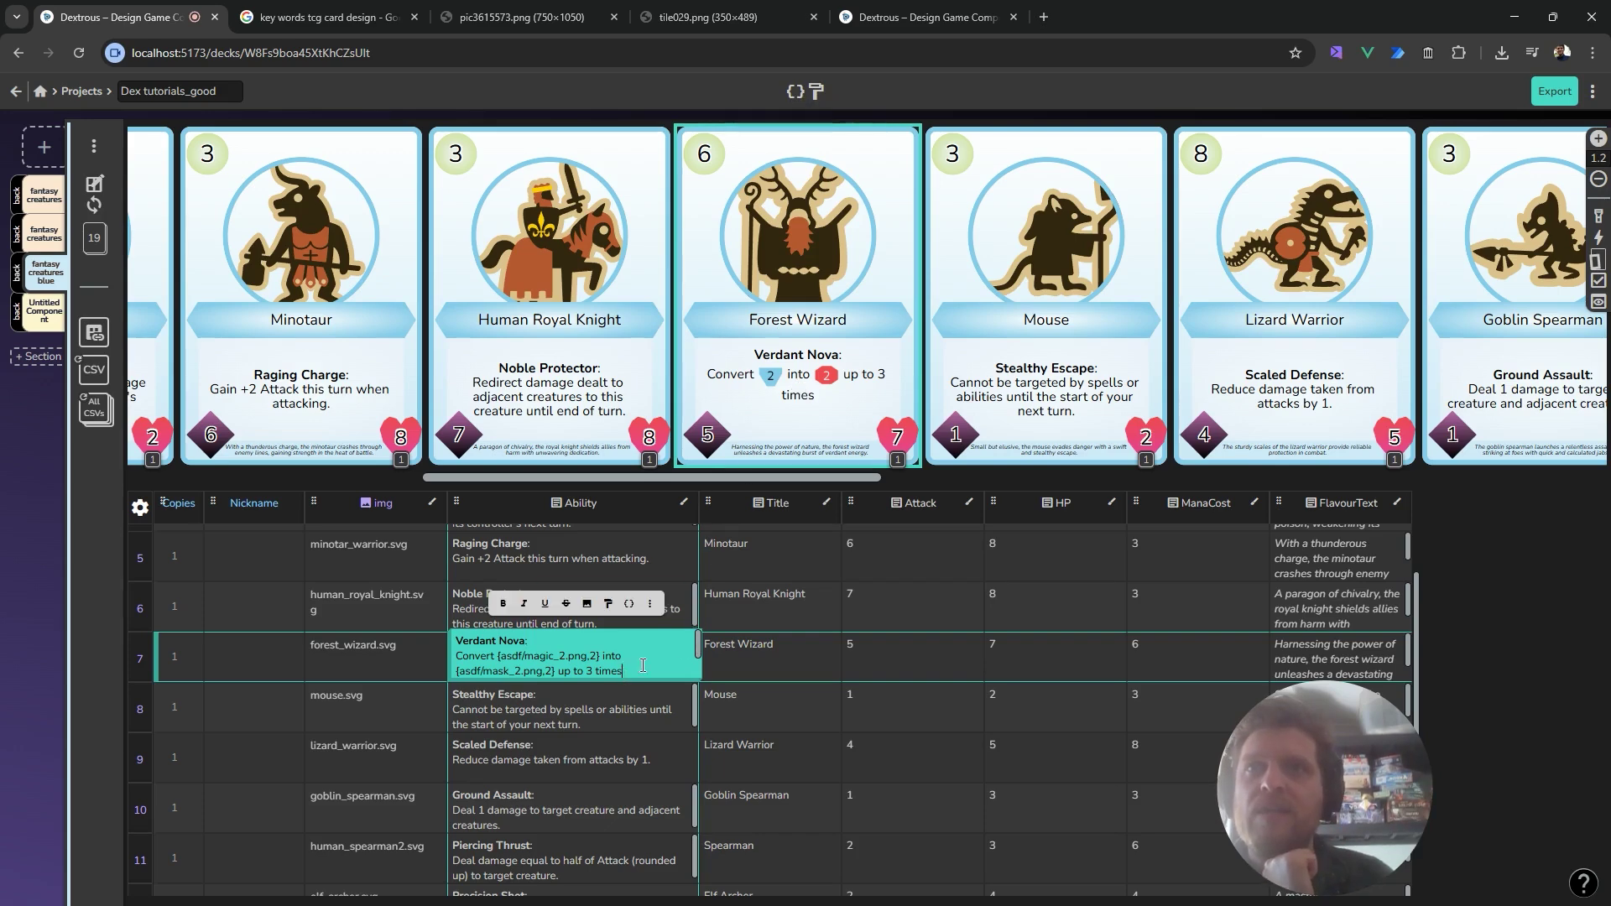
left_click(684, 645)
key("Return")
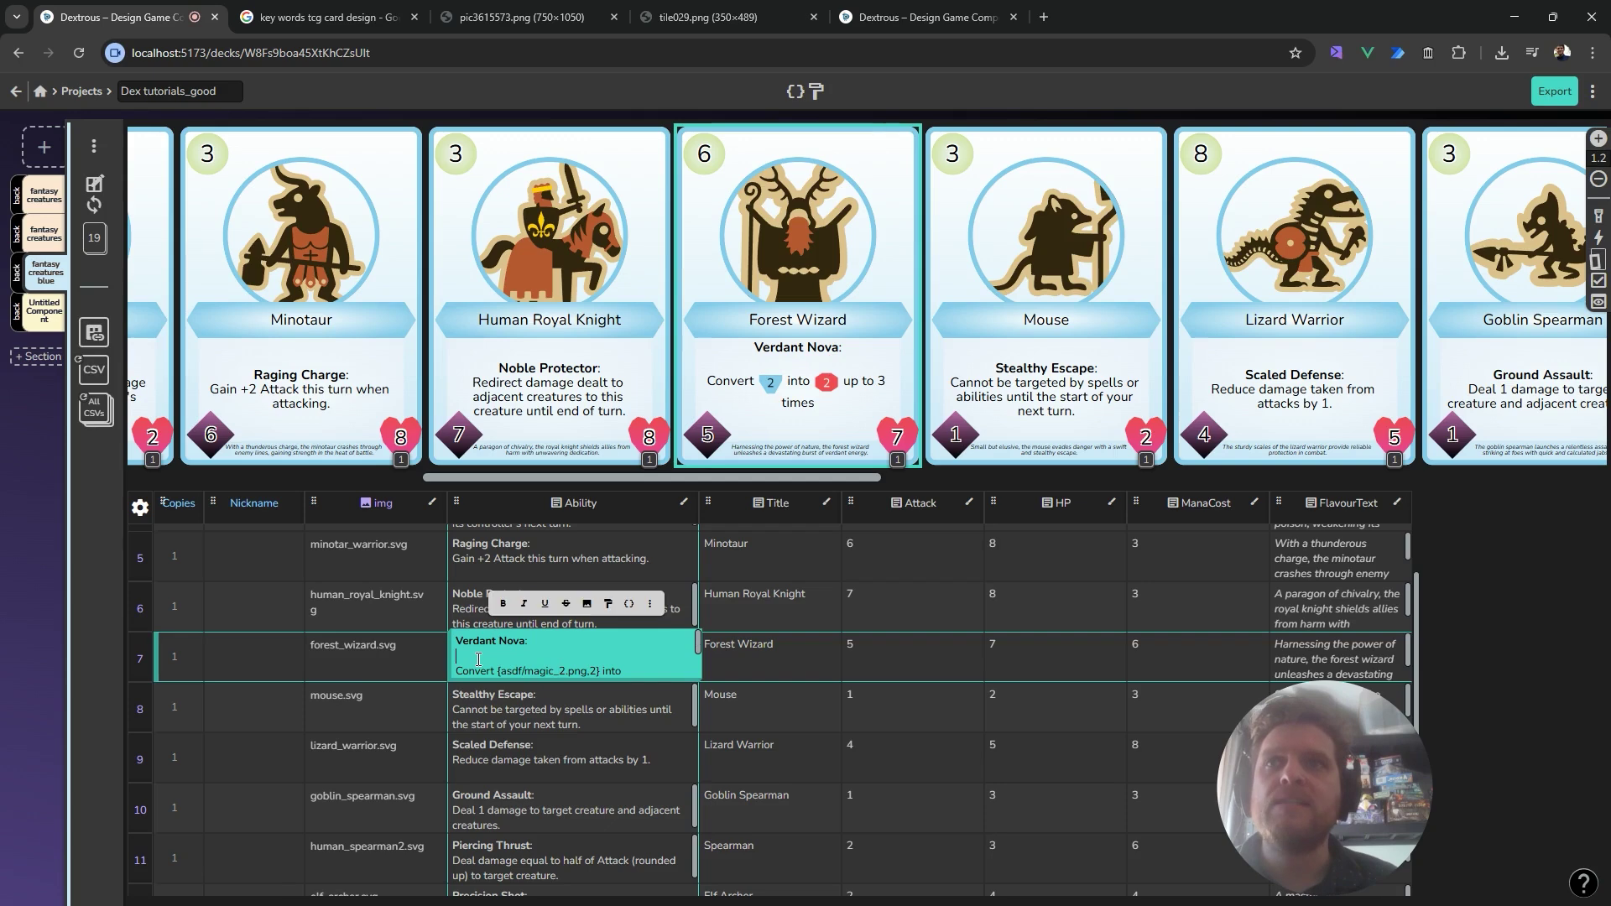
key("ctrl+v")
left_click_drag(491, 657, 533, 657)
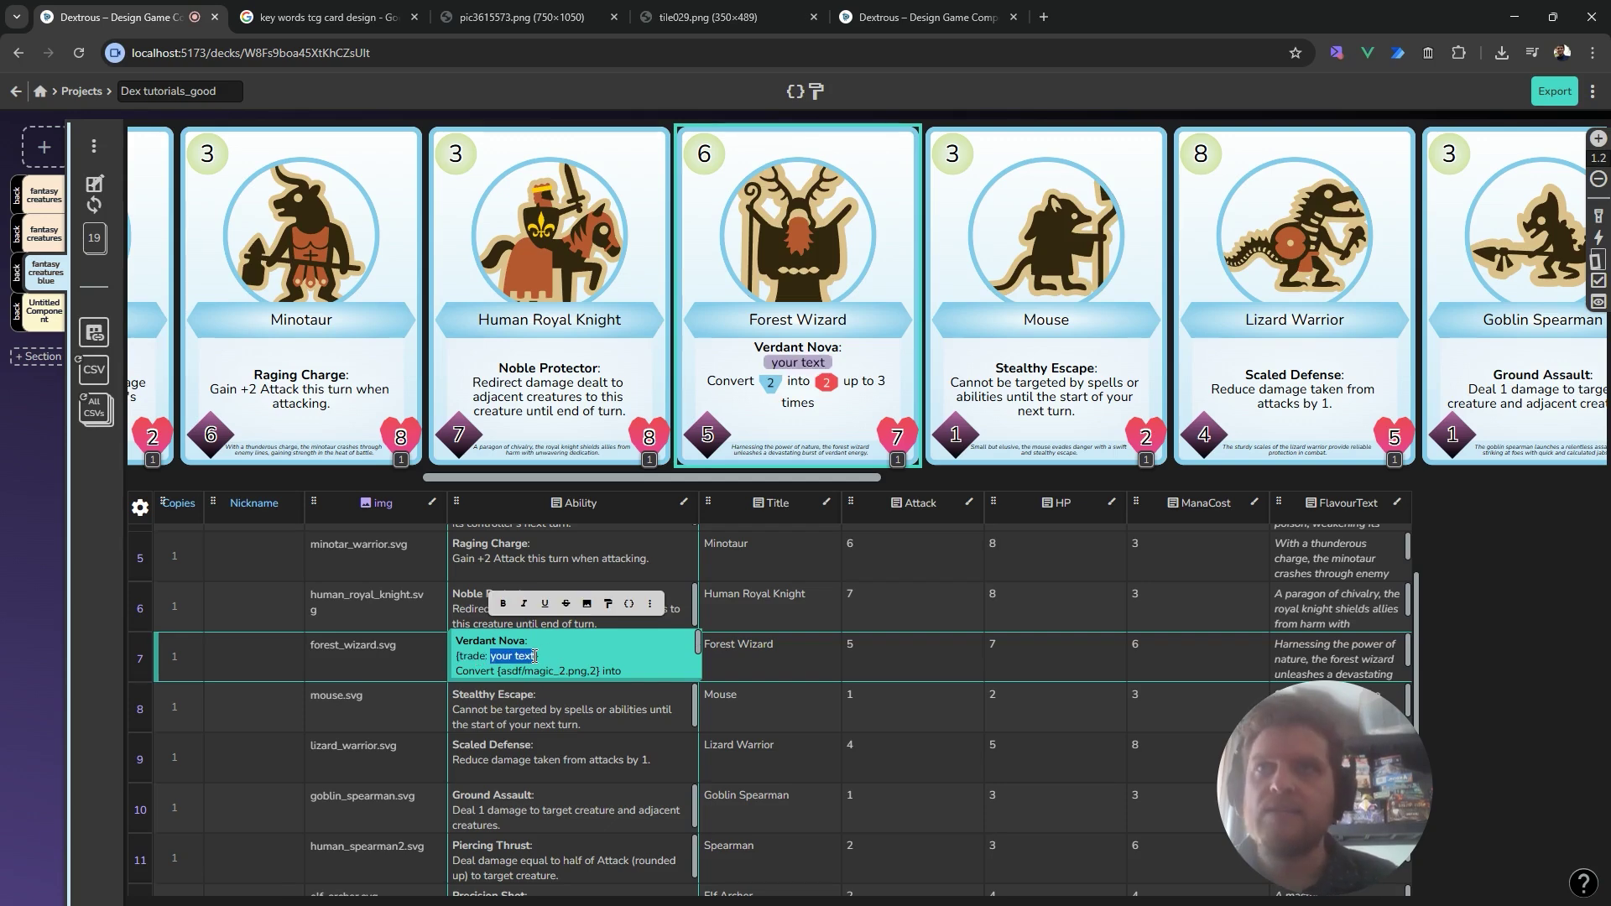
key("BackSpace")
type("dfsdf")
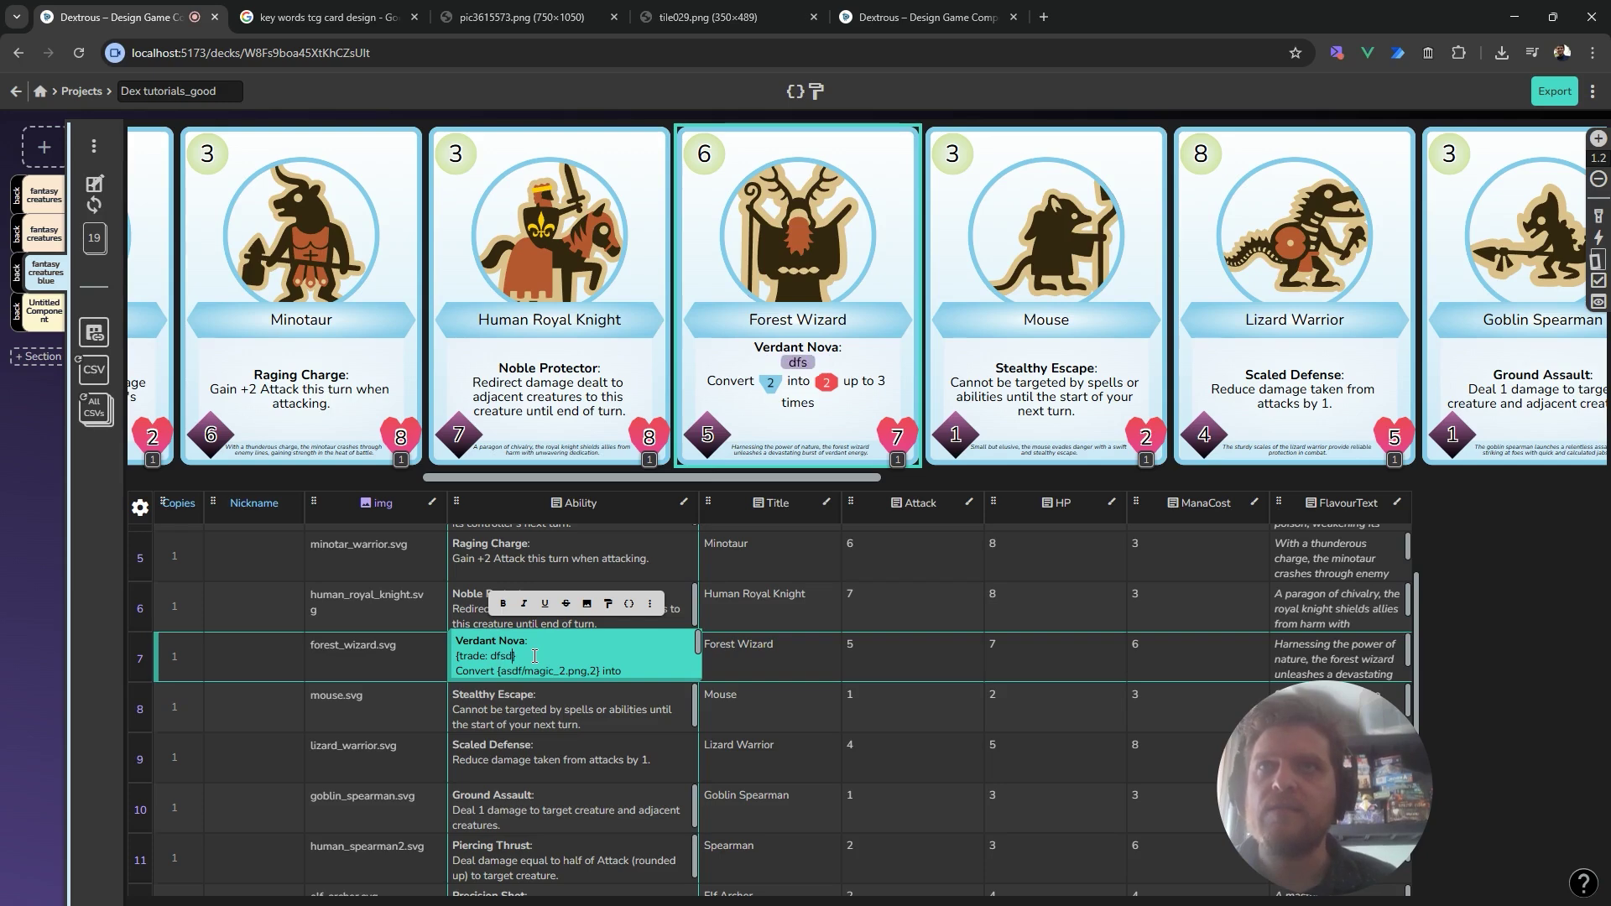
Enlarge the Forest Wizard row and move the whole Convert sentence into the trade tag, replacing the placeholder dfsdf.
scroll(500, 667, "down", 2)
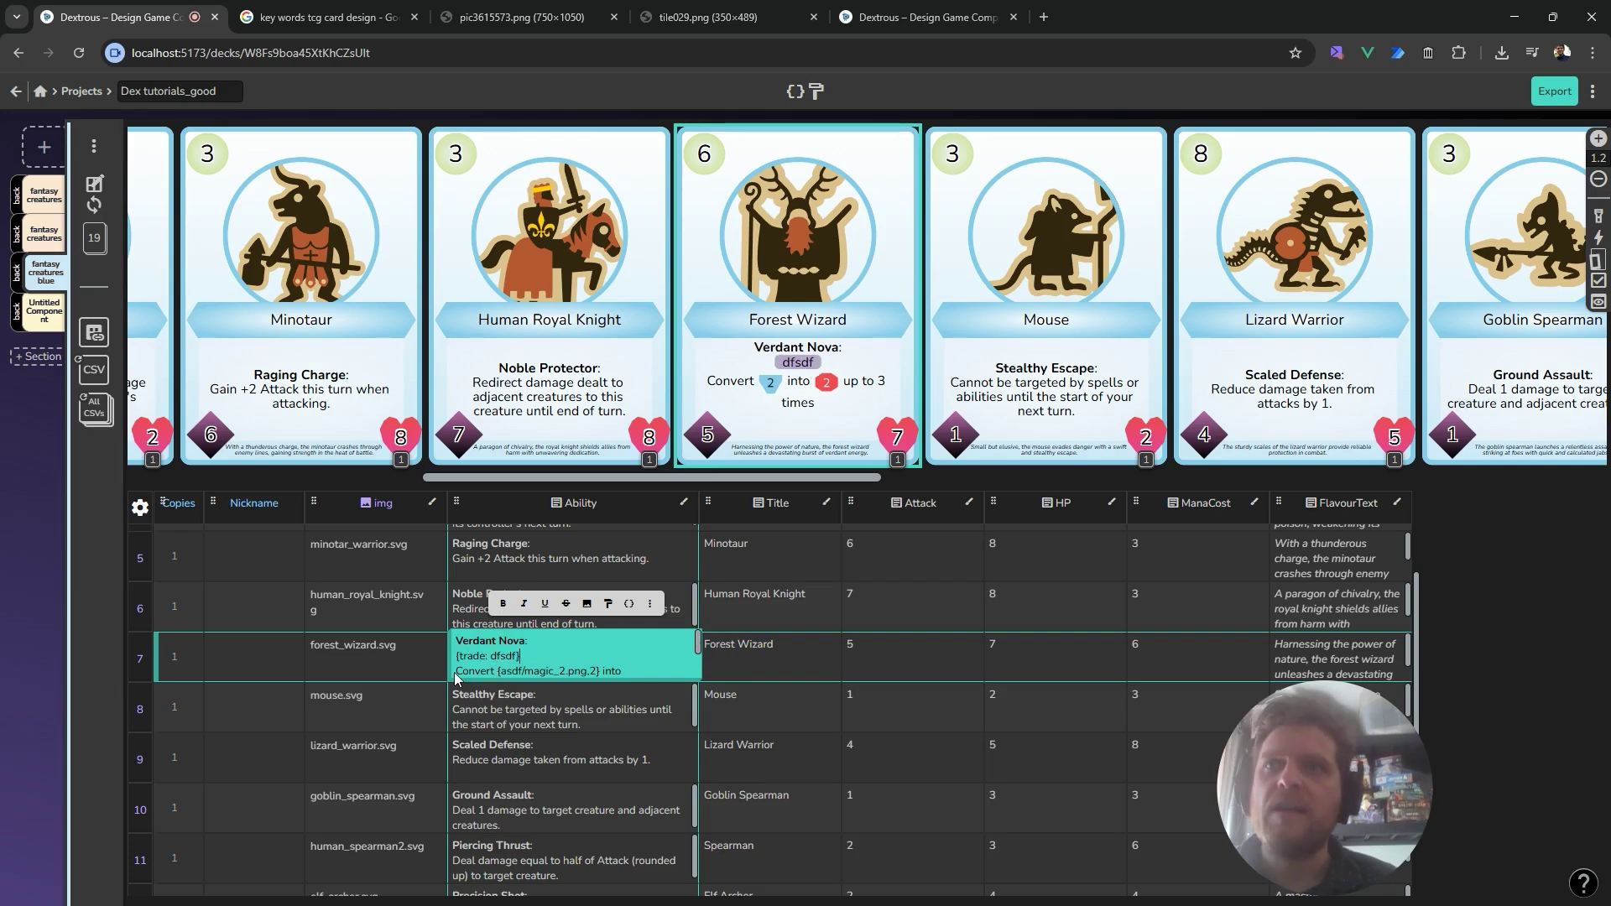
left_click_drag(456, 639, 573, 669)
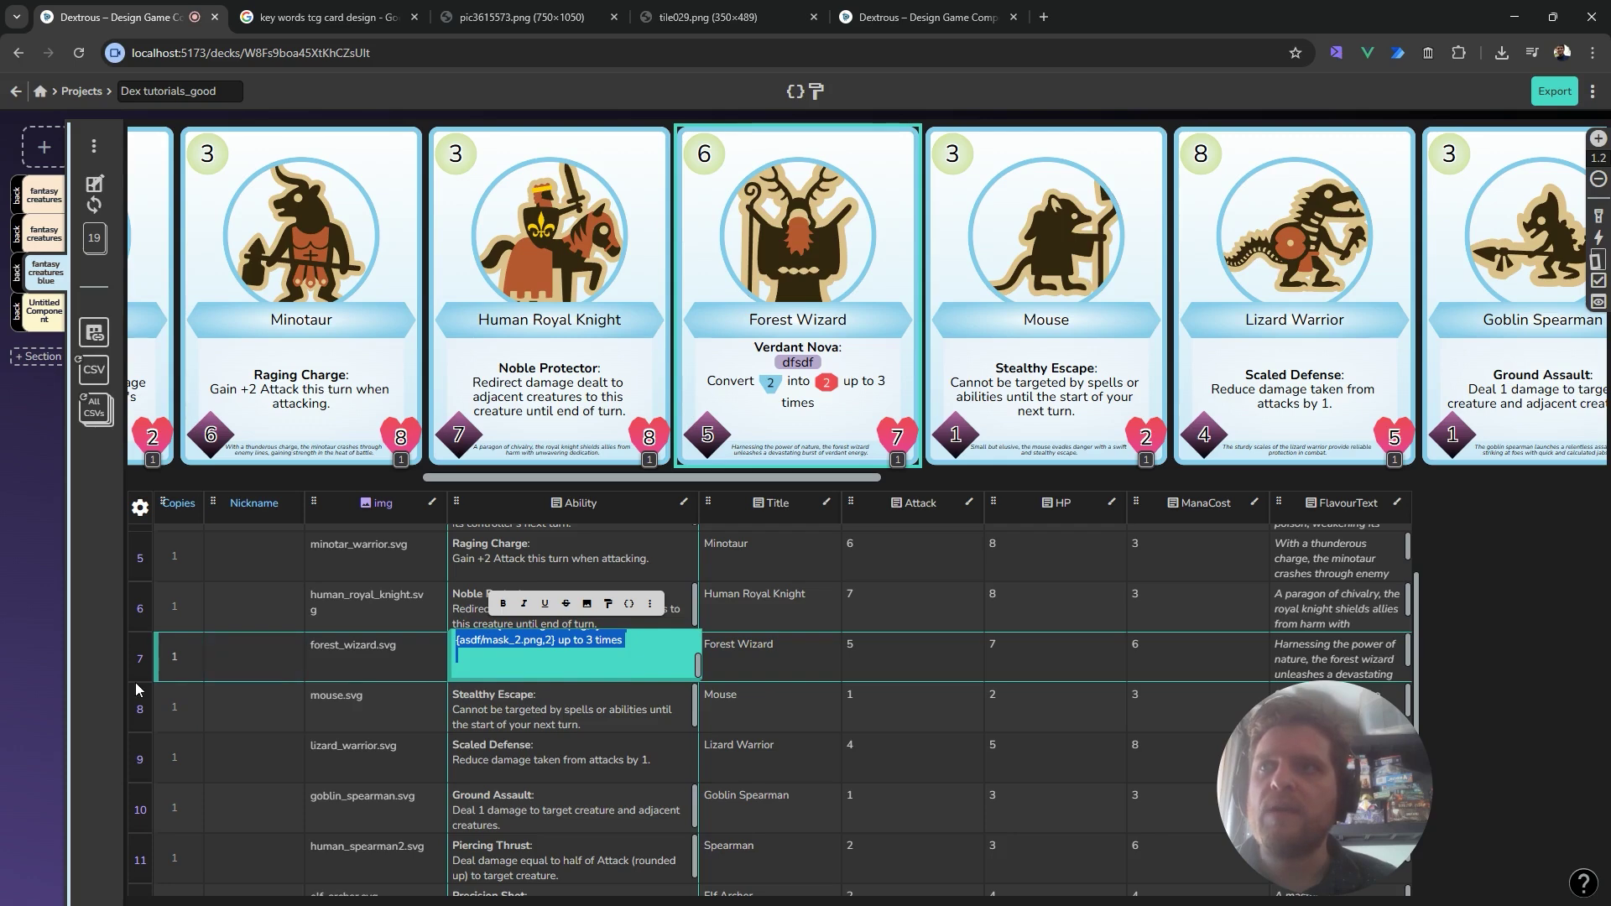
left_click_drag(144, 681, 142, 803)
left_click_drag(627, 686, 450, 678)
key("ctrl+x")
double_click(503, 656)
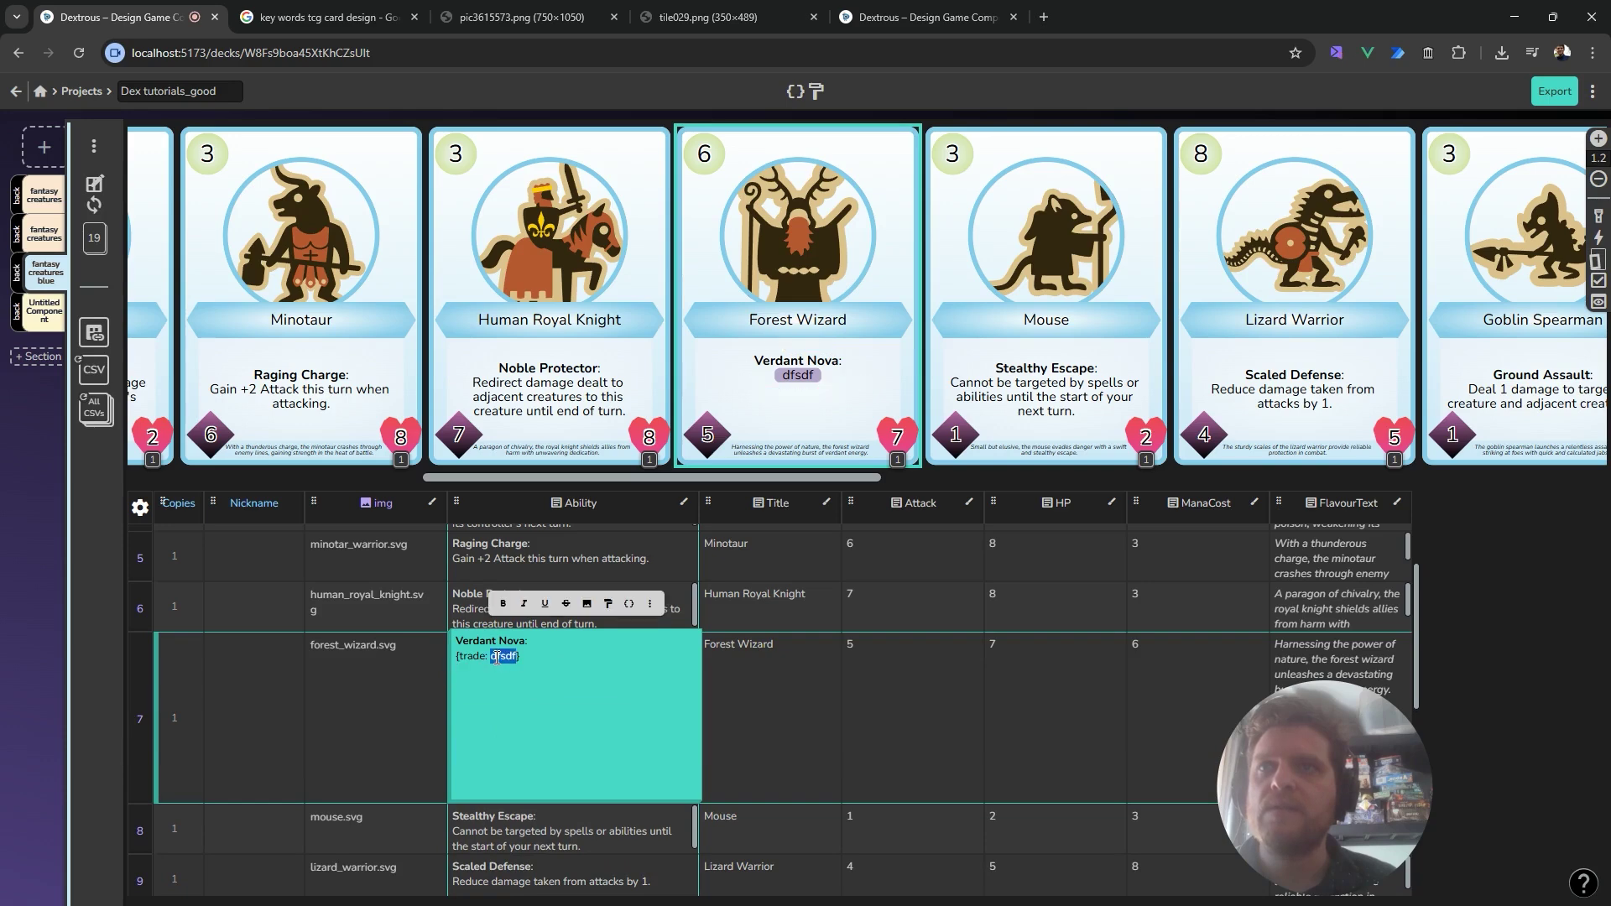
key("ctrl+v")
Set the trade text style's display behaviour to inline-block and save and close it.
mouse_move(749, 405)
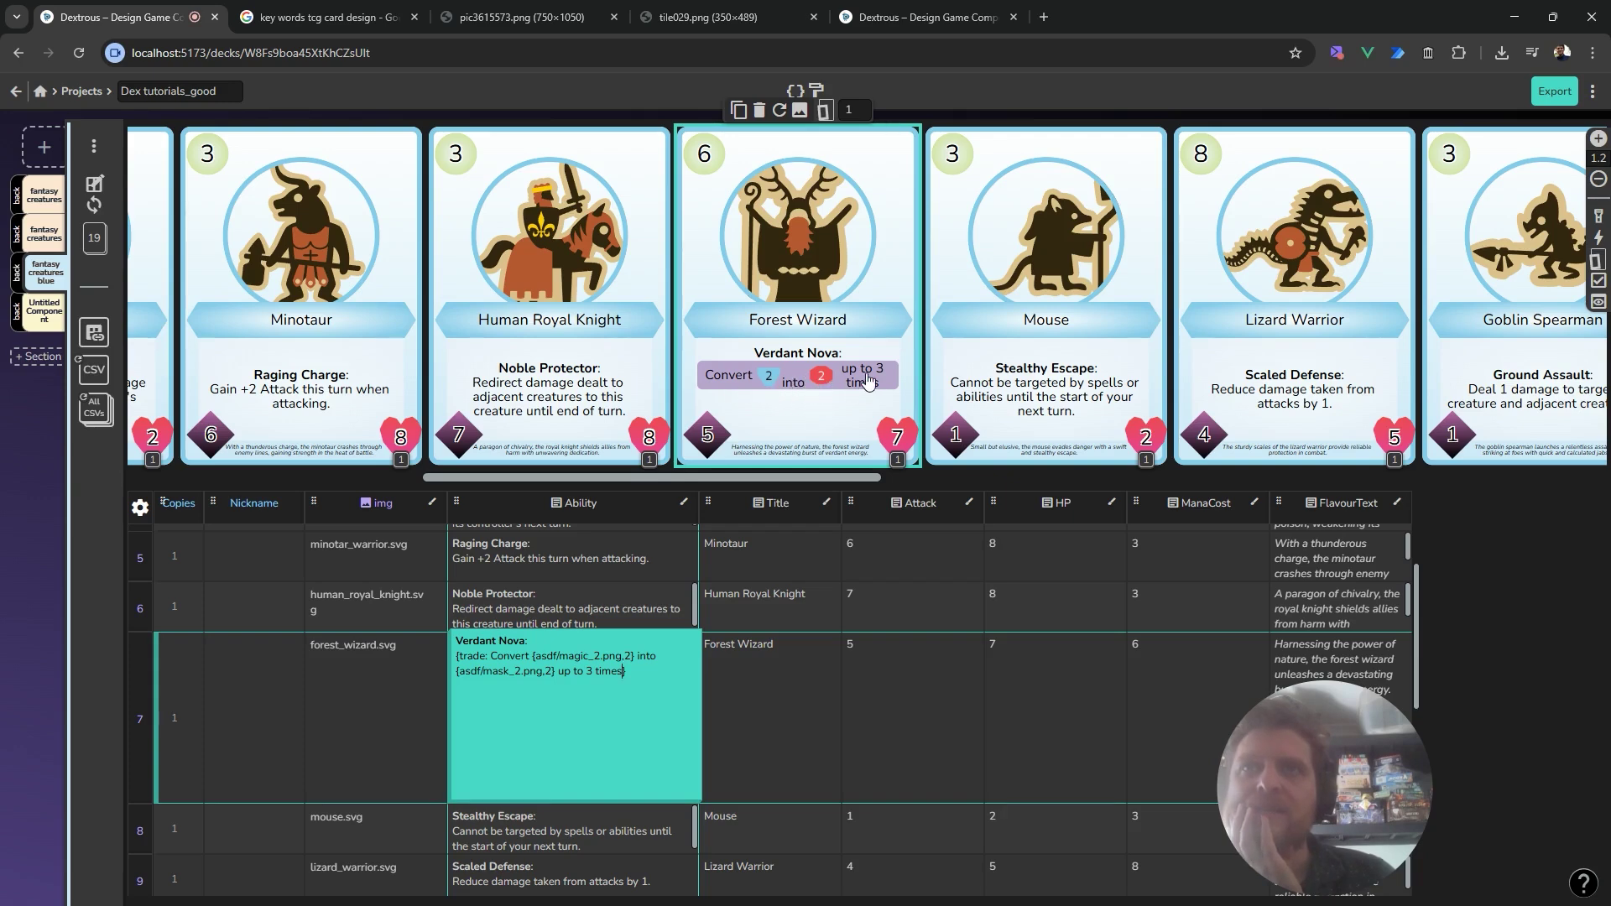
left_click(818, 94)
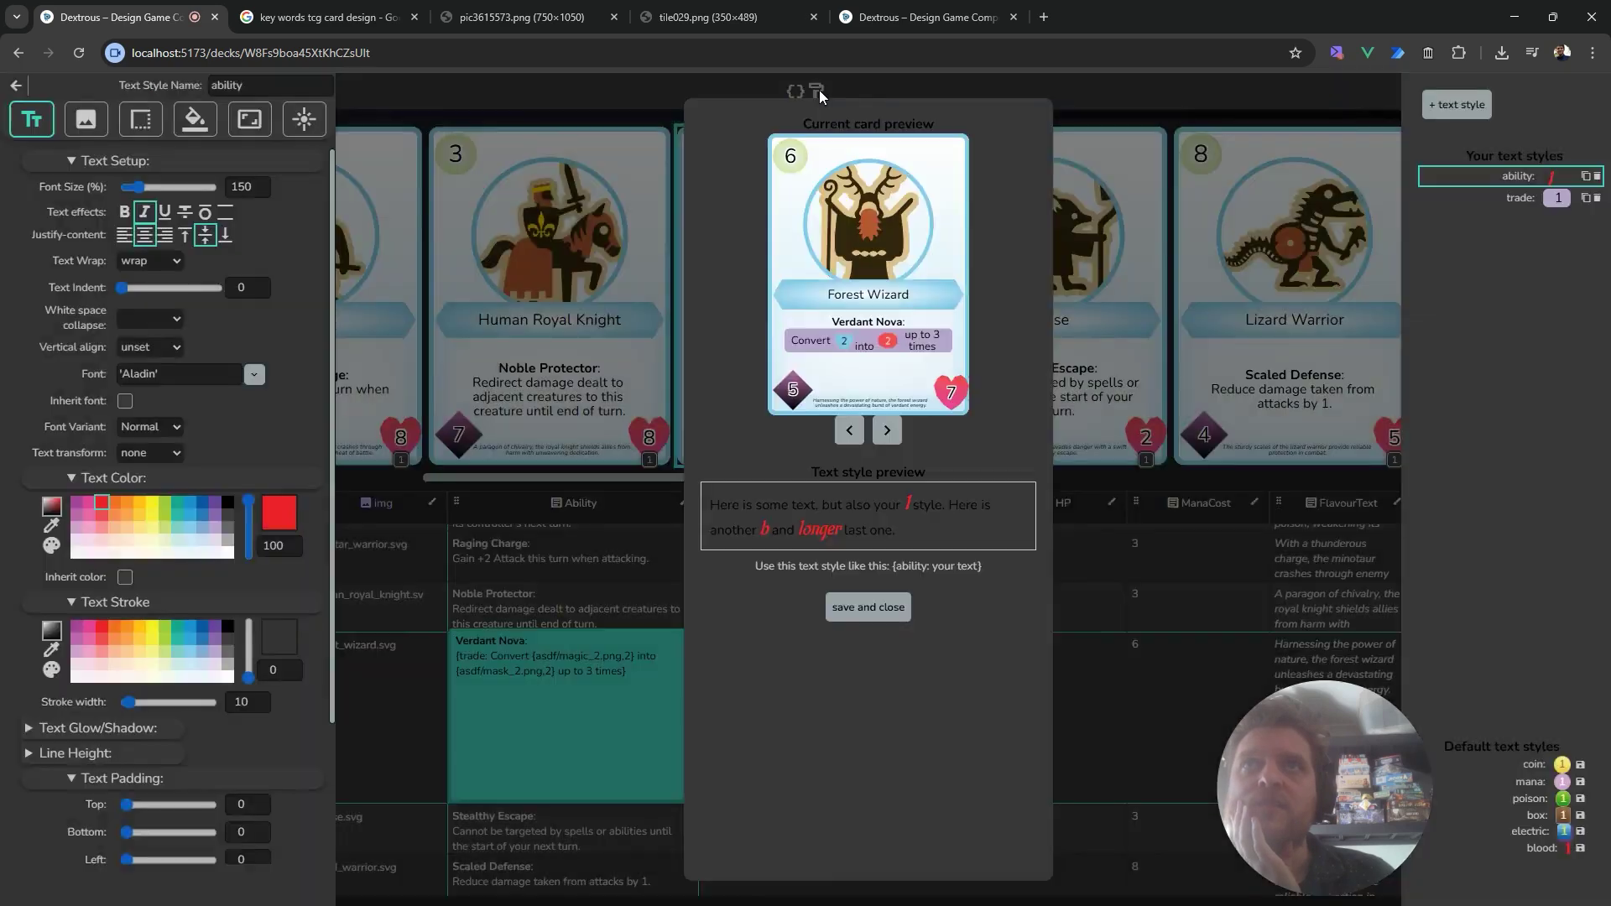
left_click(1507, 198)
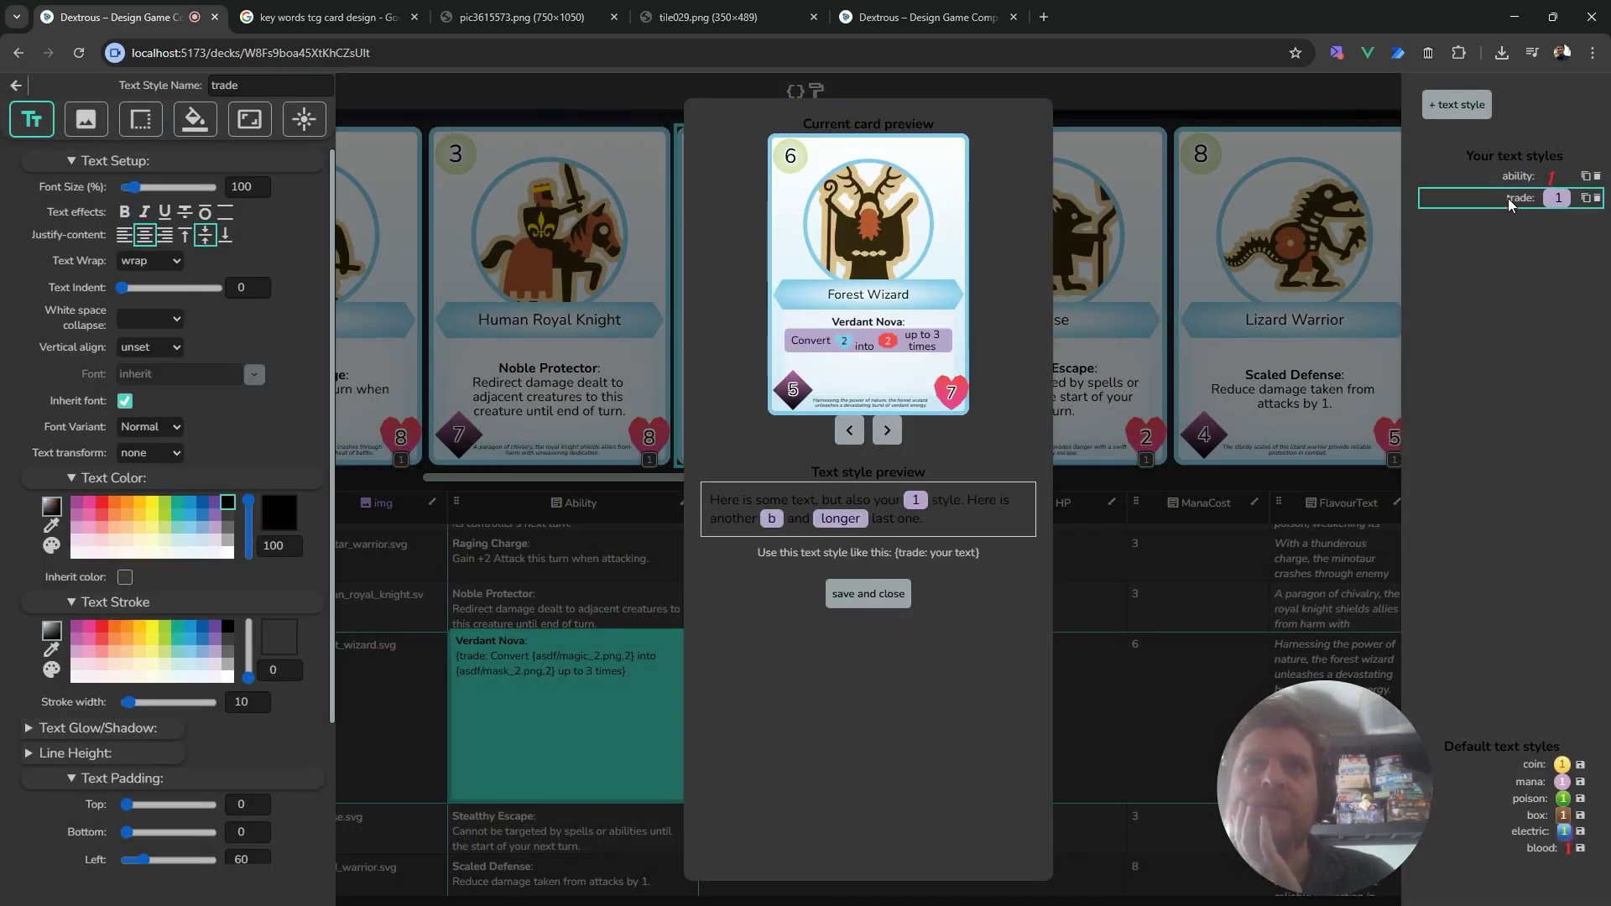
left_click(248, 124)
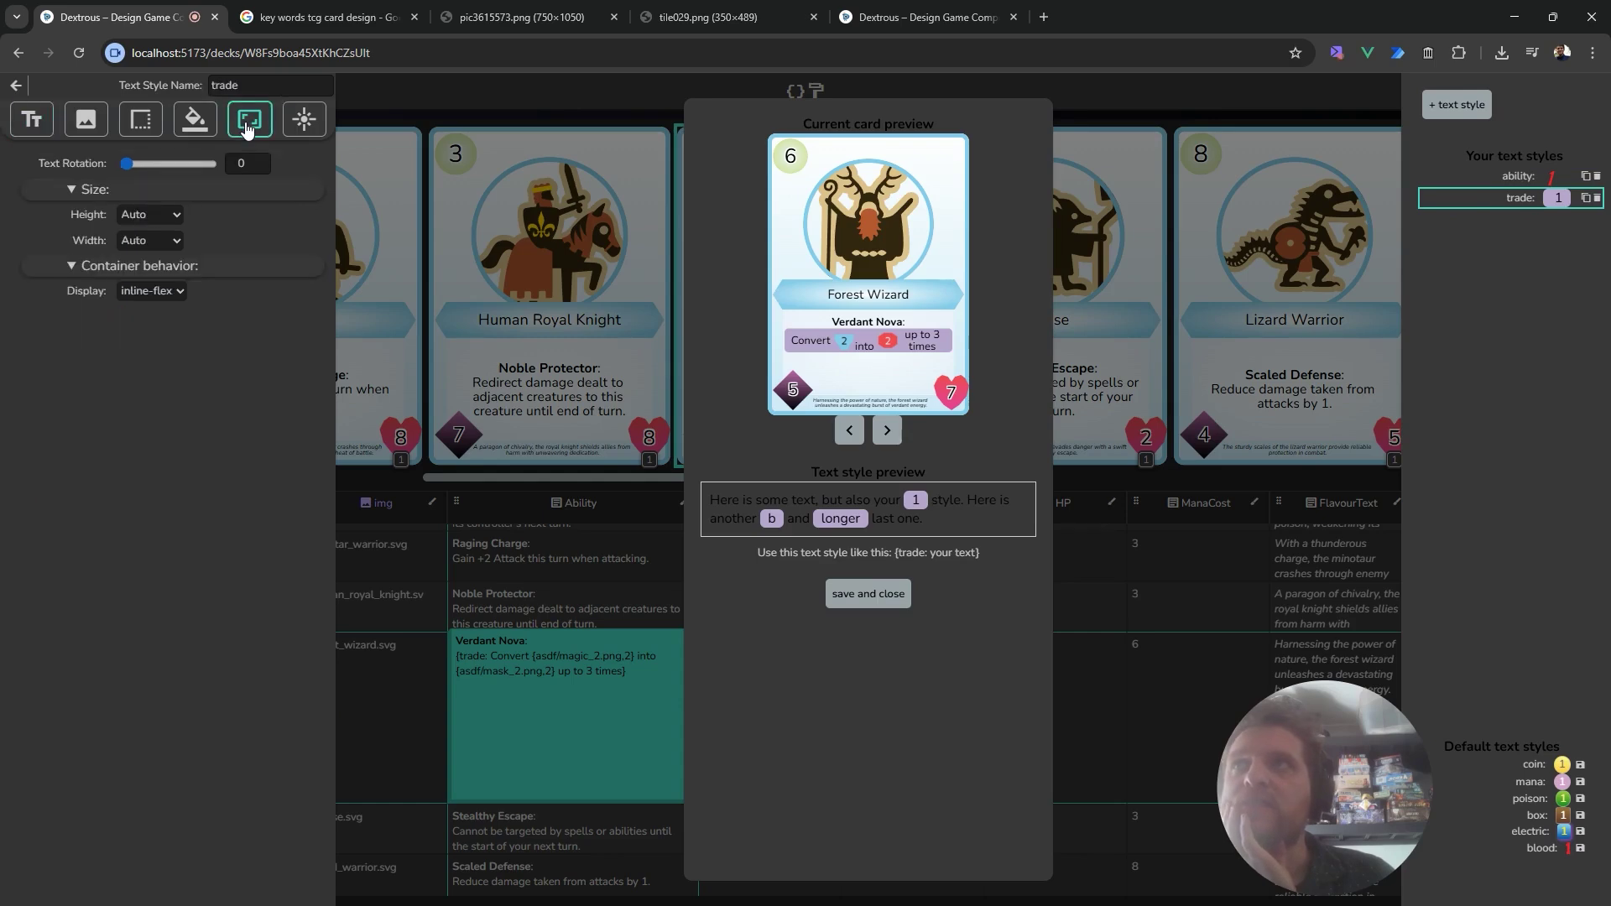
left_click(158, 292)
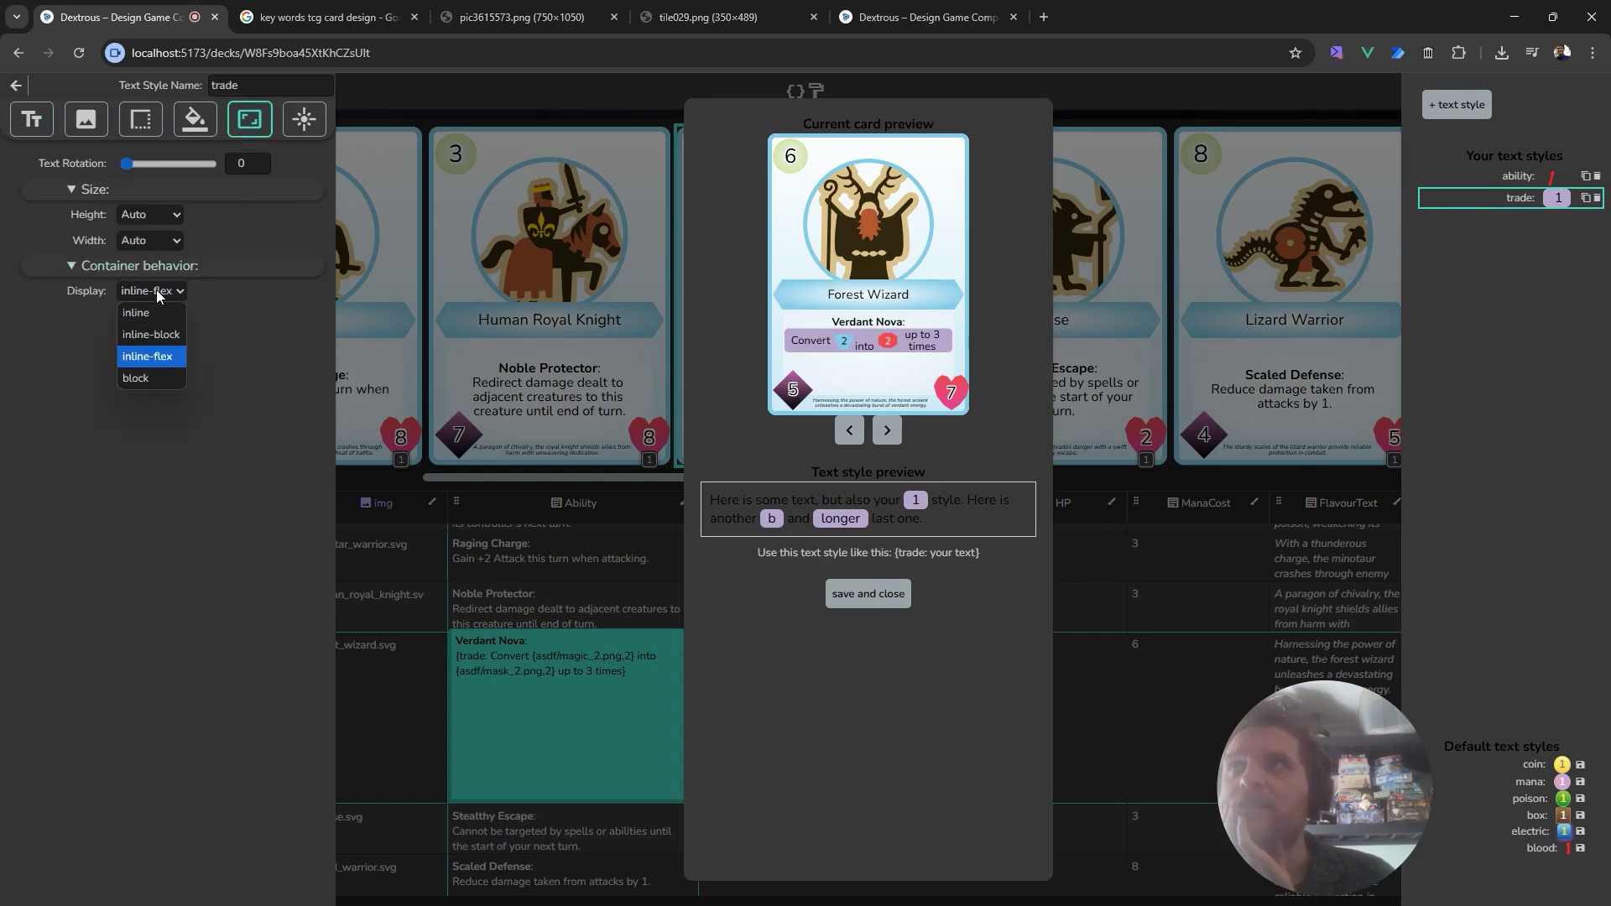
left_click(163, 338)
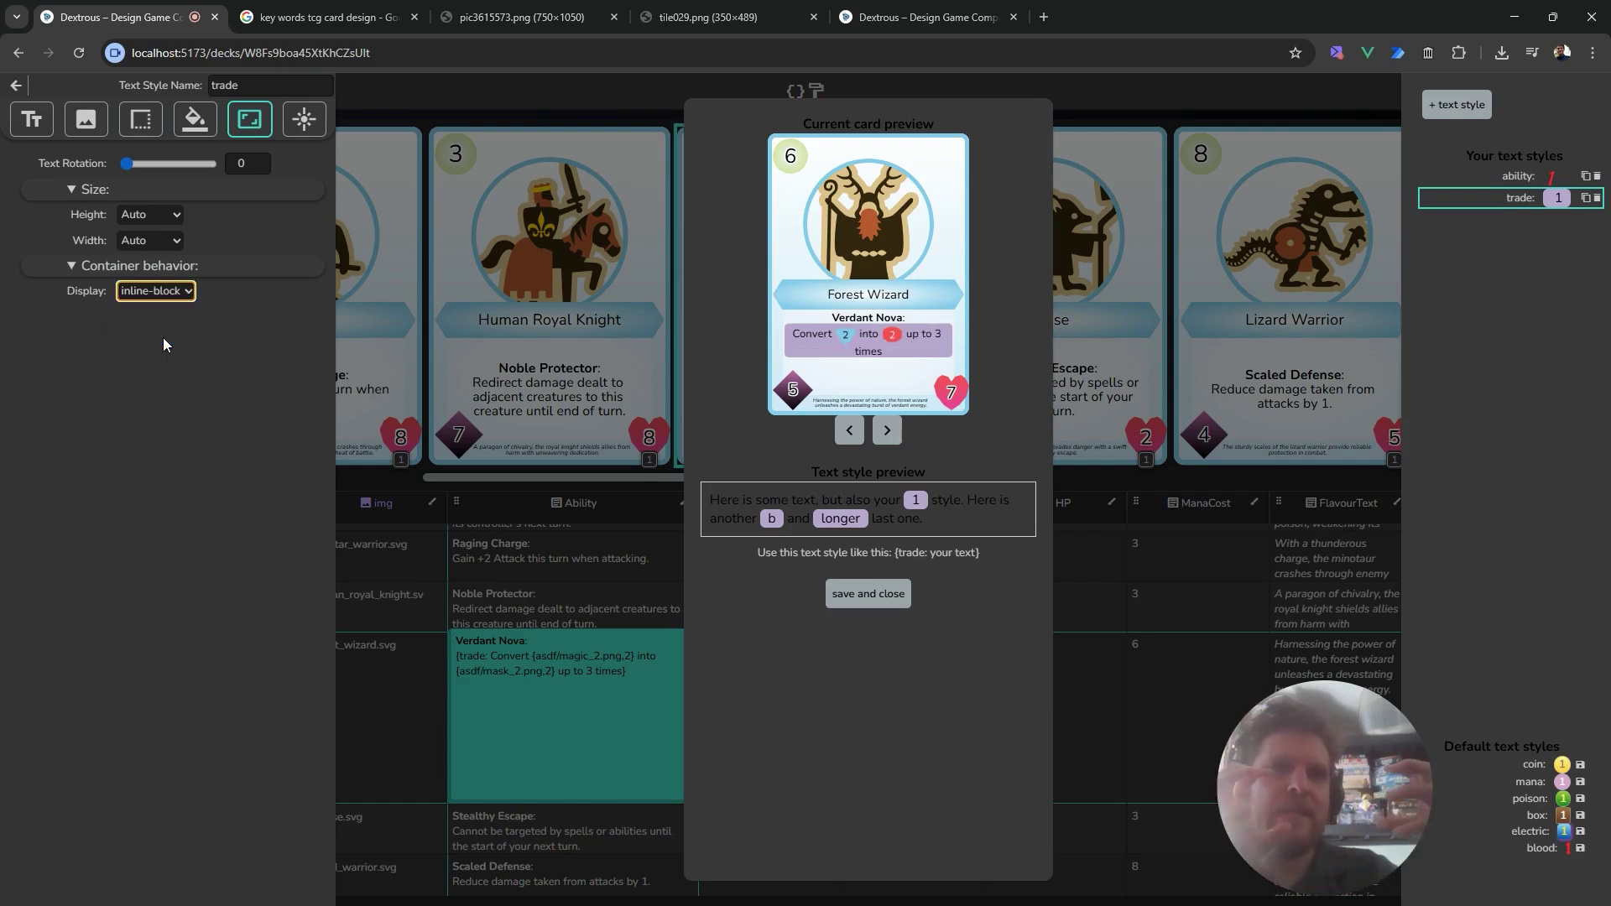
left_click(867, 594)
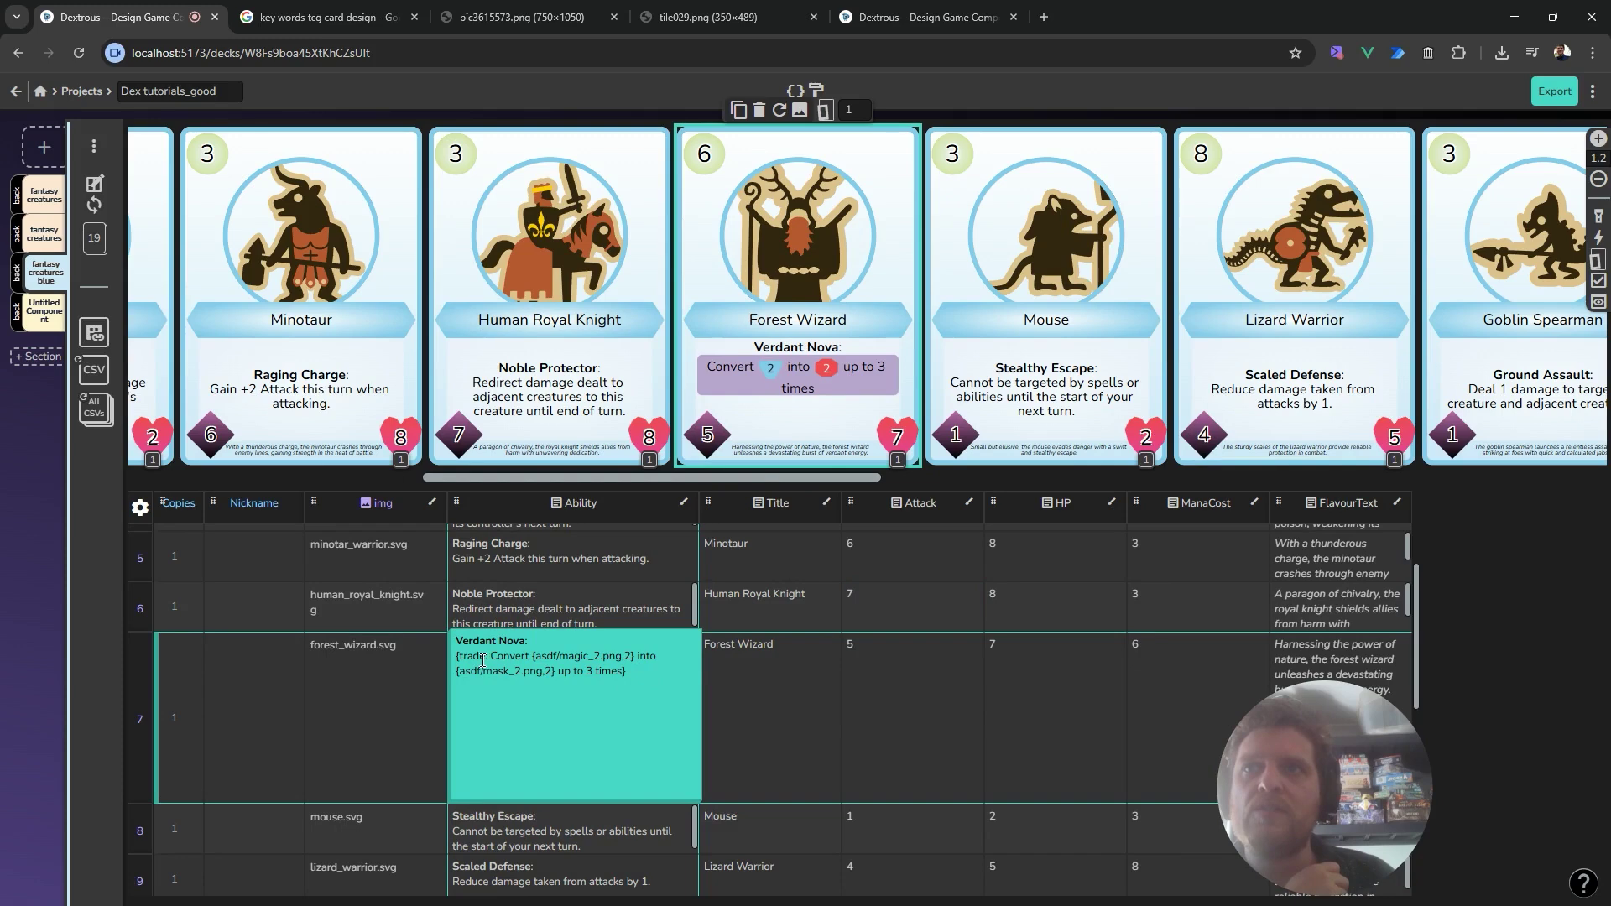
Remove "Convert" and "up to 3 times" from Forest Wizard's trade tag, keeping only the two icons joined by "into".
left_click(514, 657)
double_click(515, 657)
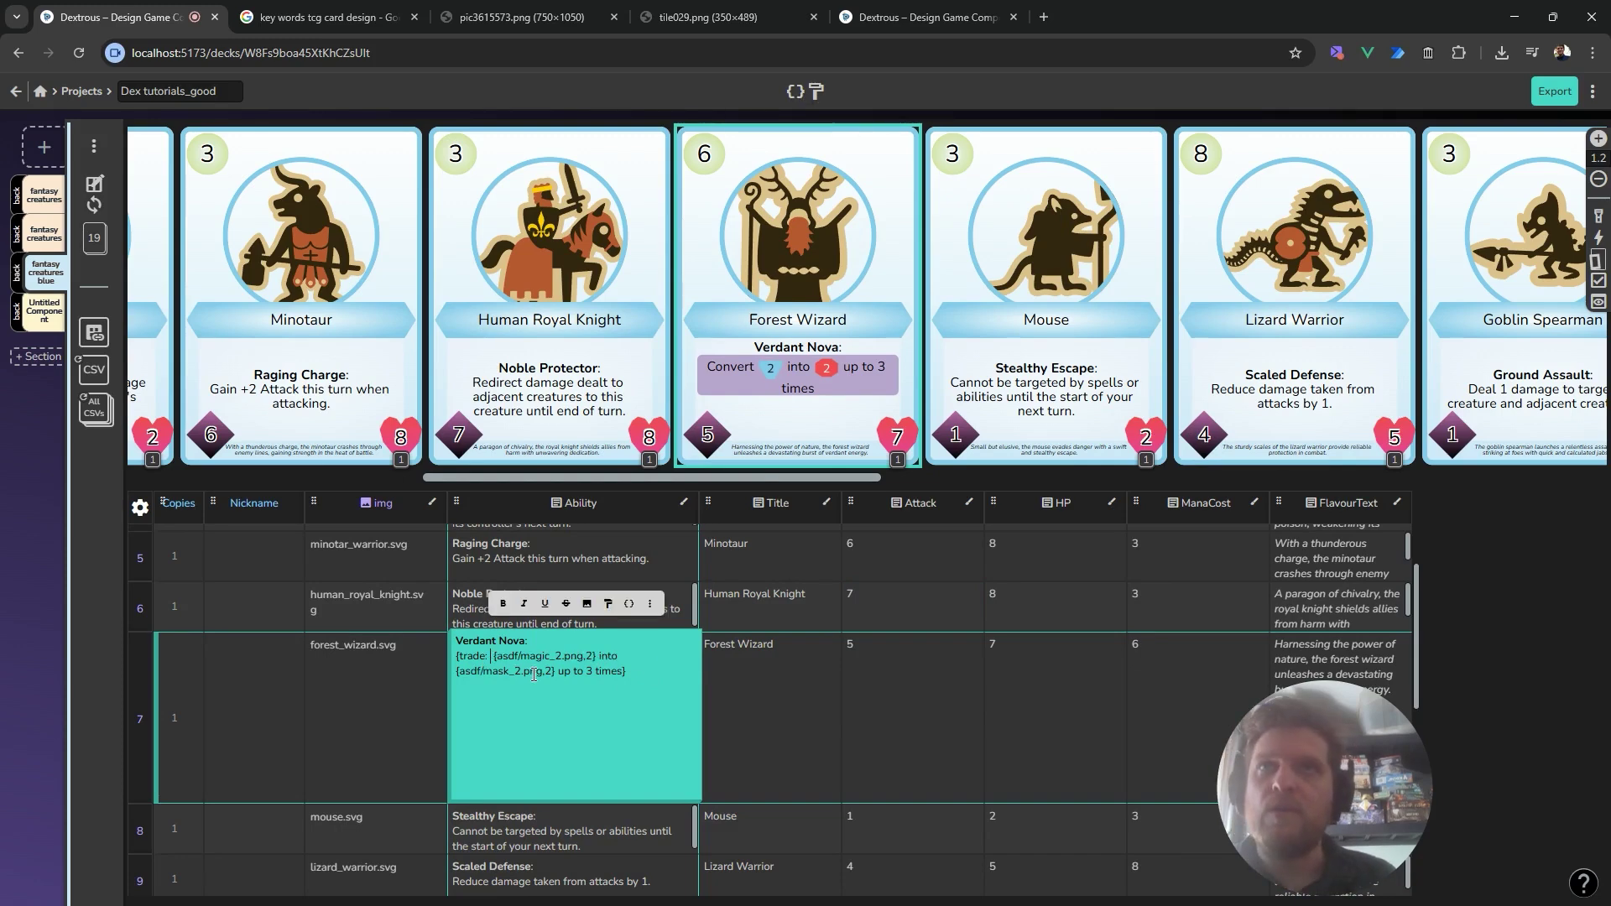
key("BackSpace")
key("BackSpace")
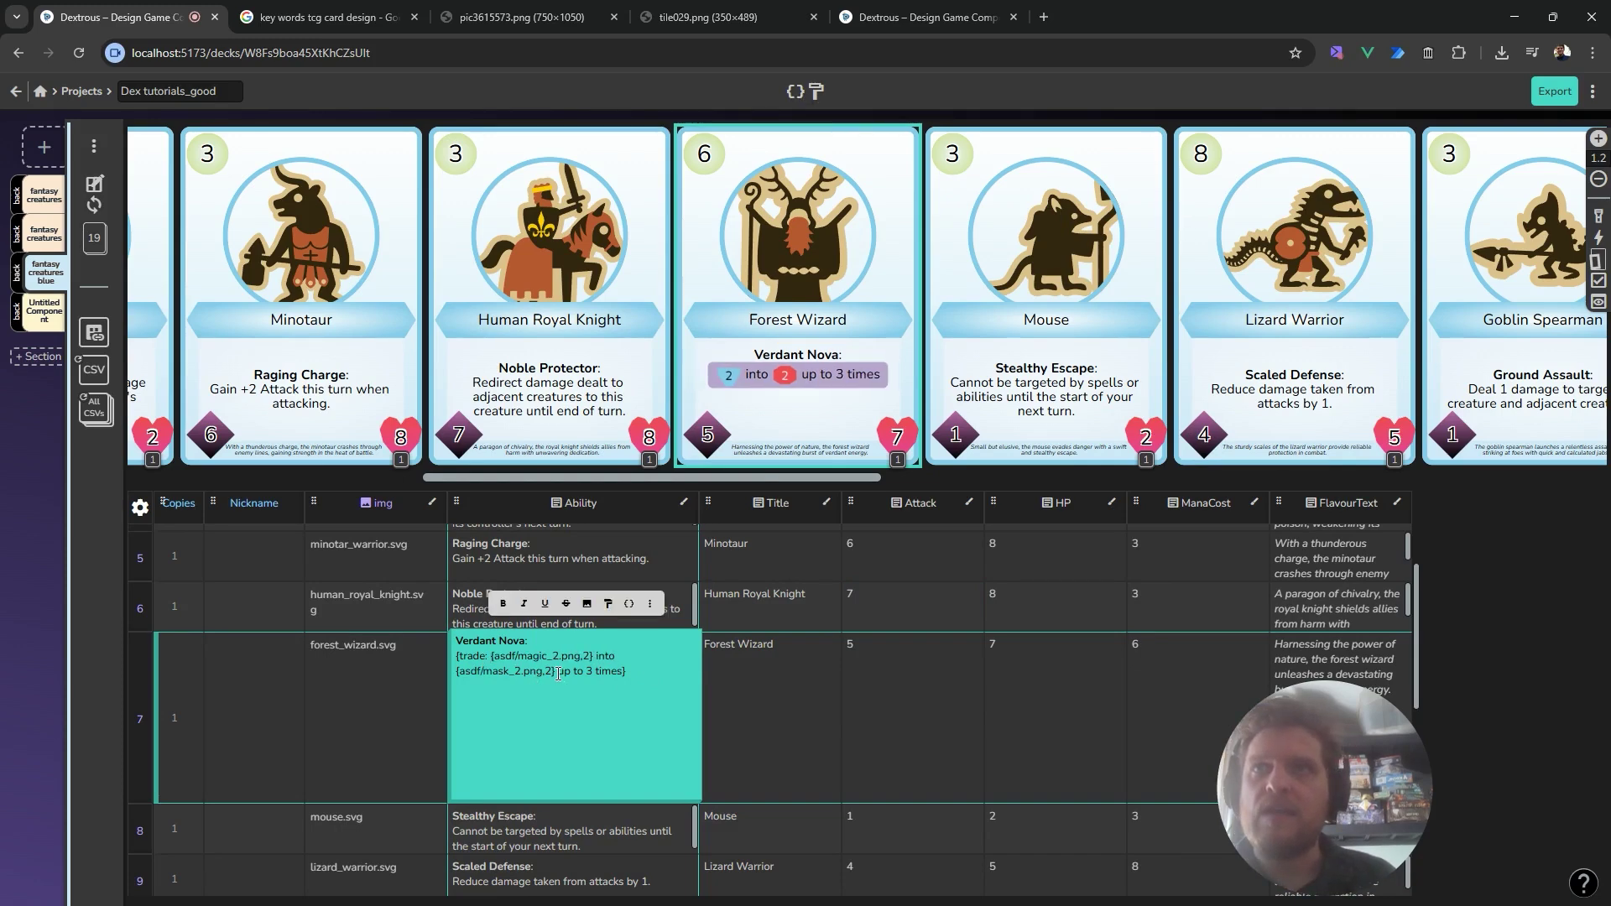
left_click_drag(558, 673, 622, 673)
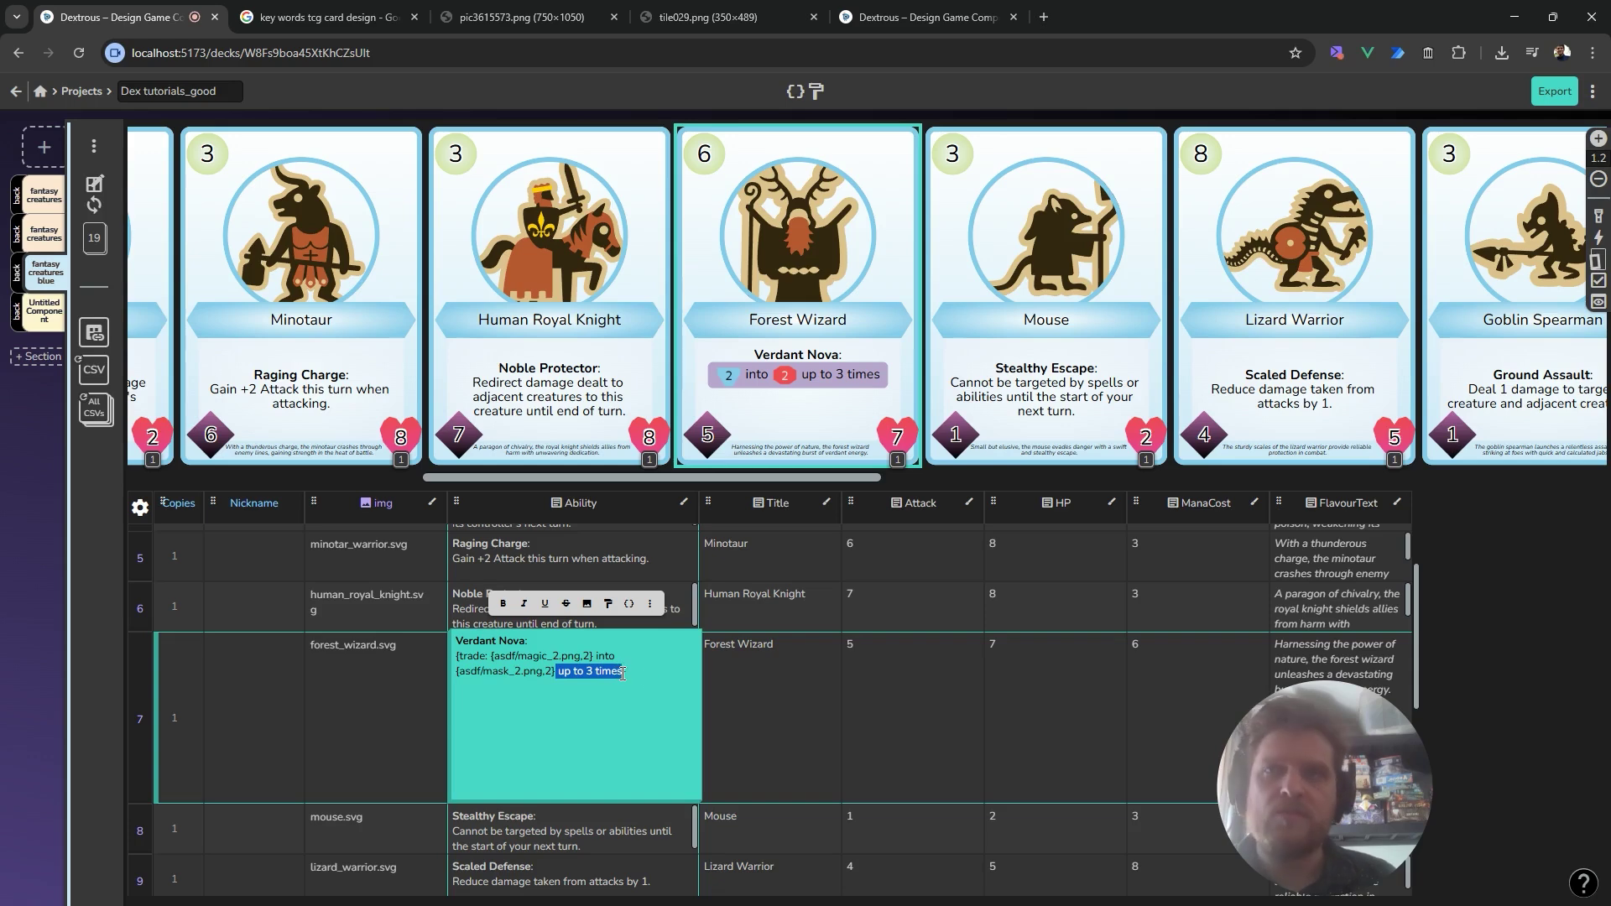
key("BackSpace")
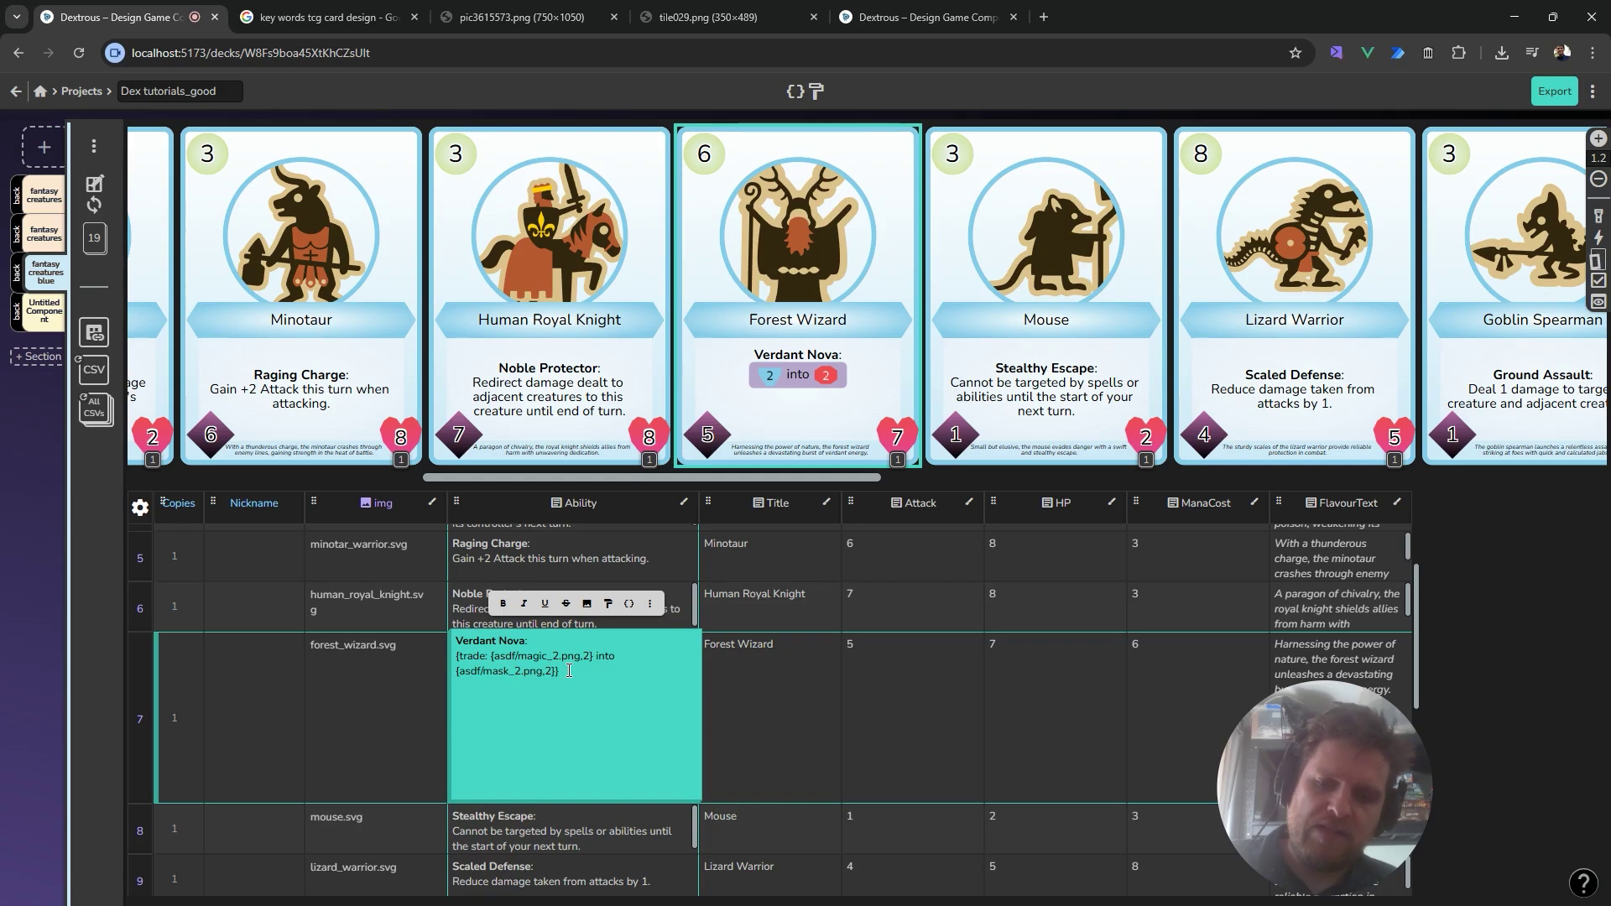
Append x3 after Forest Wizard's trade tag and add a blank line below Verdant Nova:.
type("x3")
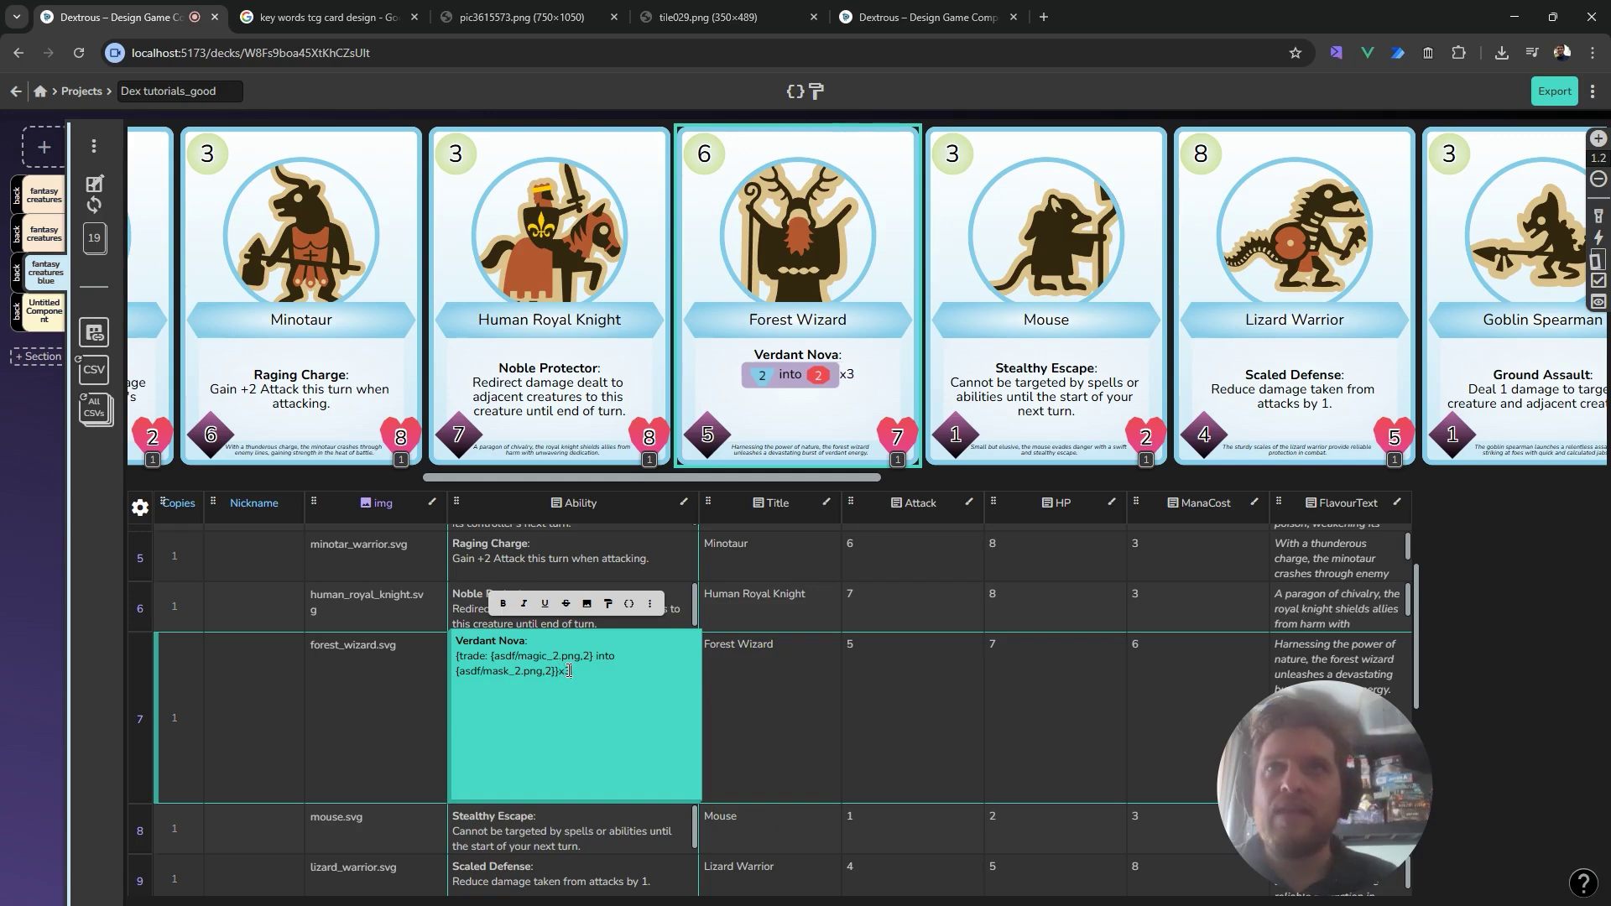
left_click(530, 643)
key("Return")
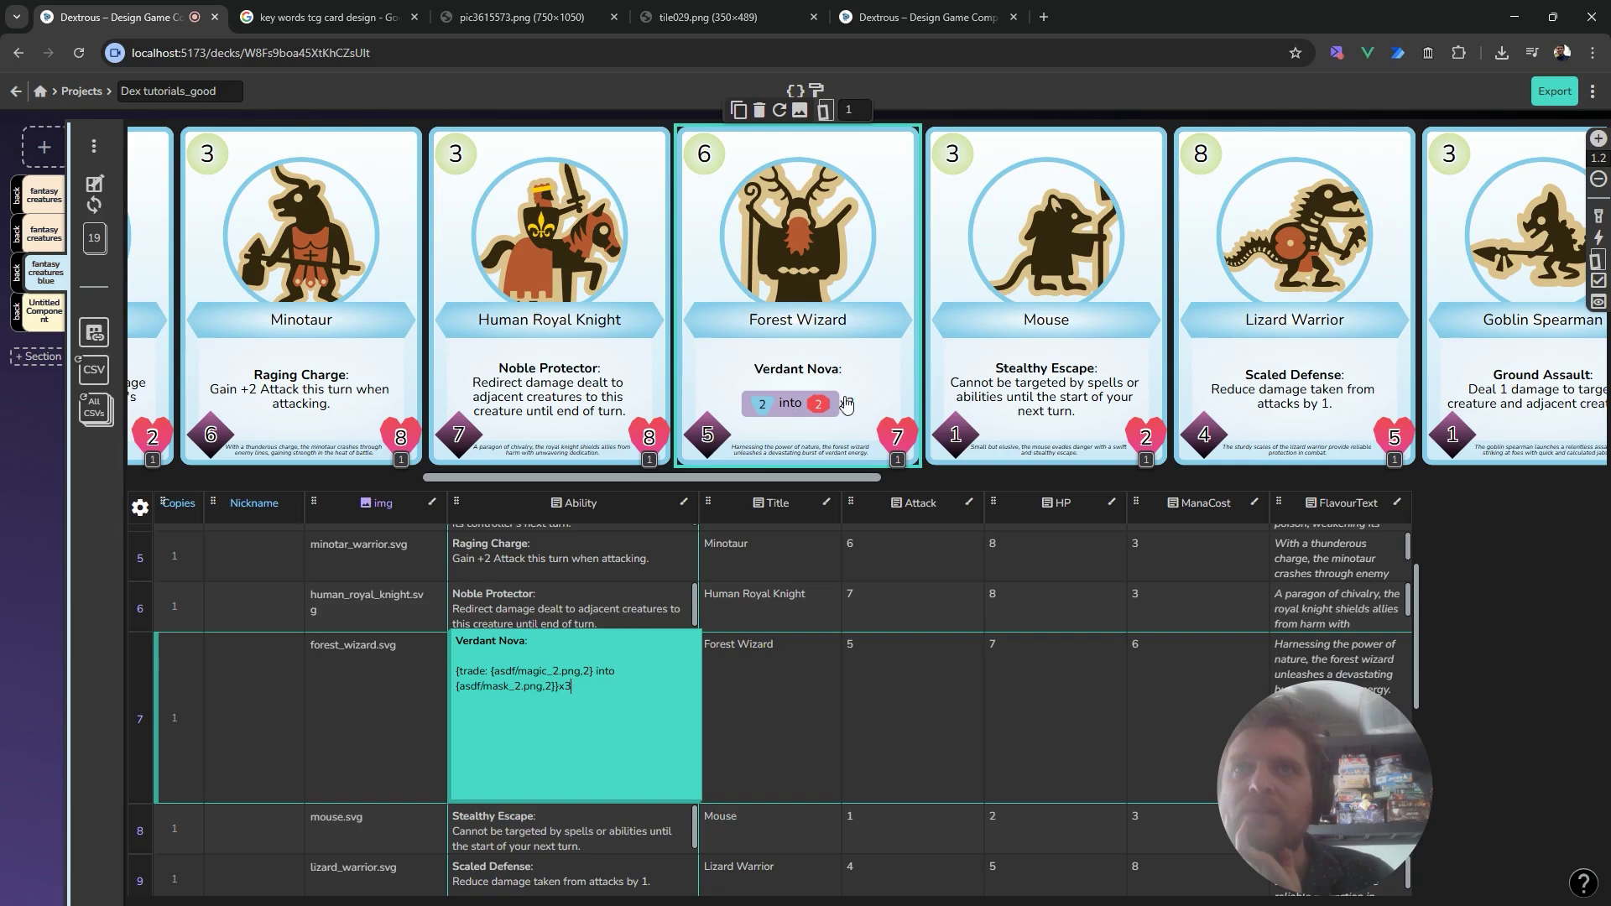
Examine the icons on the Philosopher's Stone reference card and the in-line images available in the asdf folder.
left_click(722, 18)
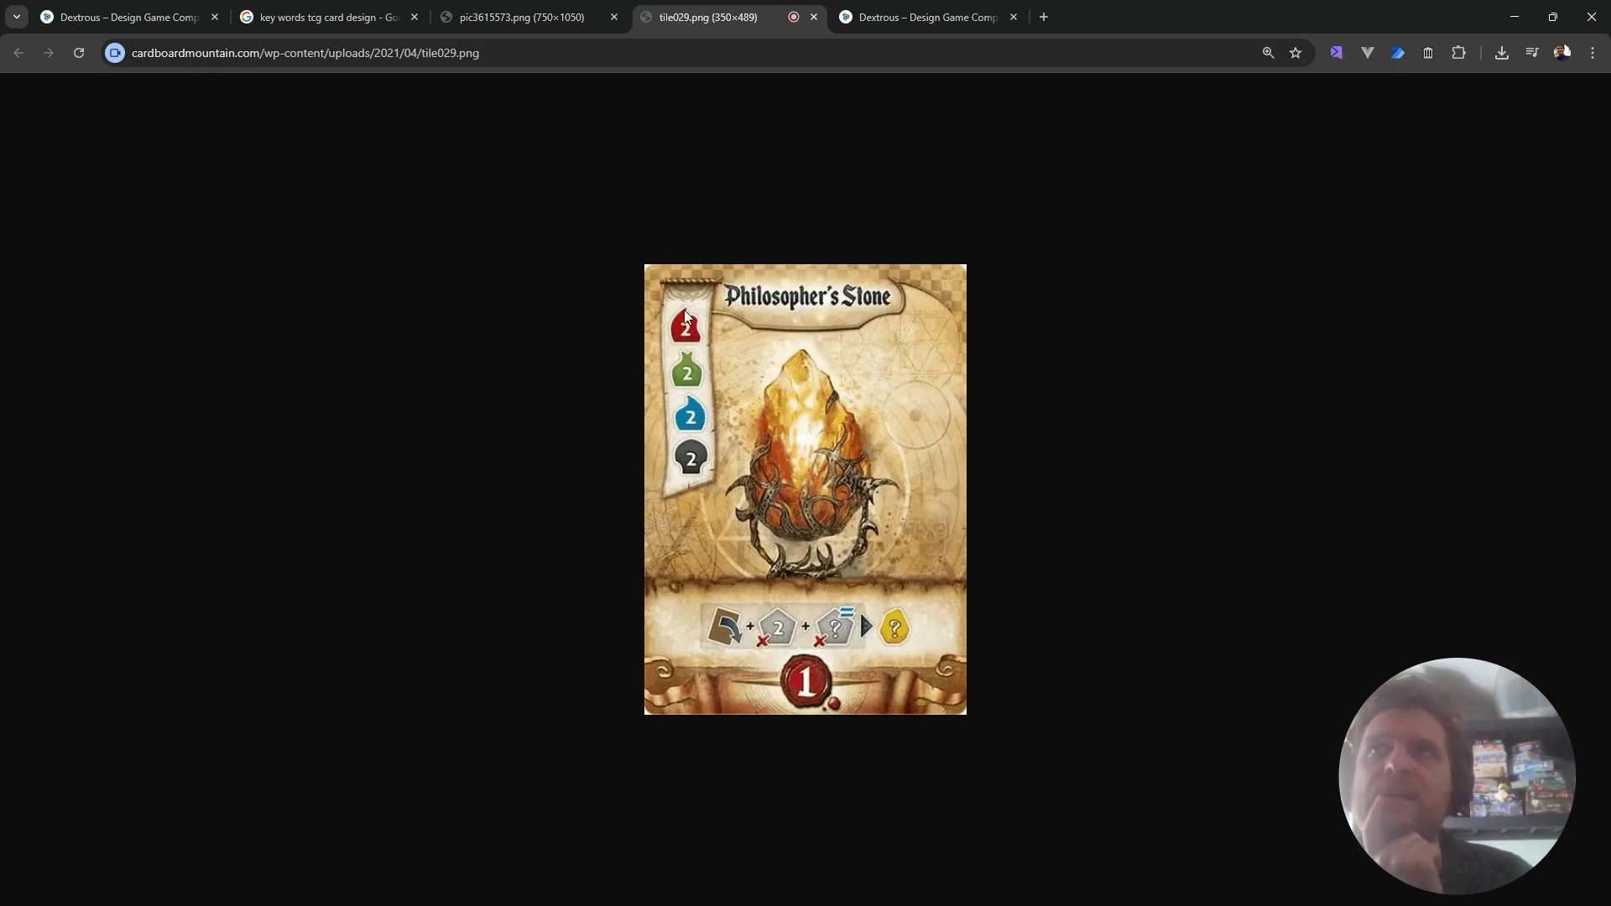
key("ctrl+1")
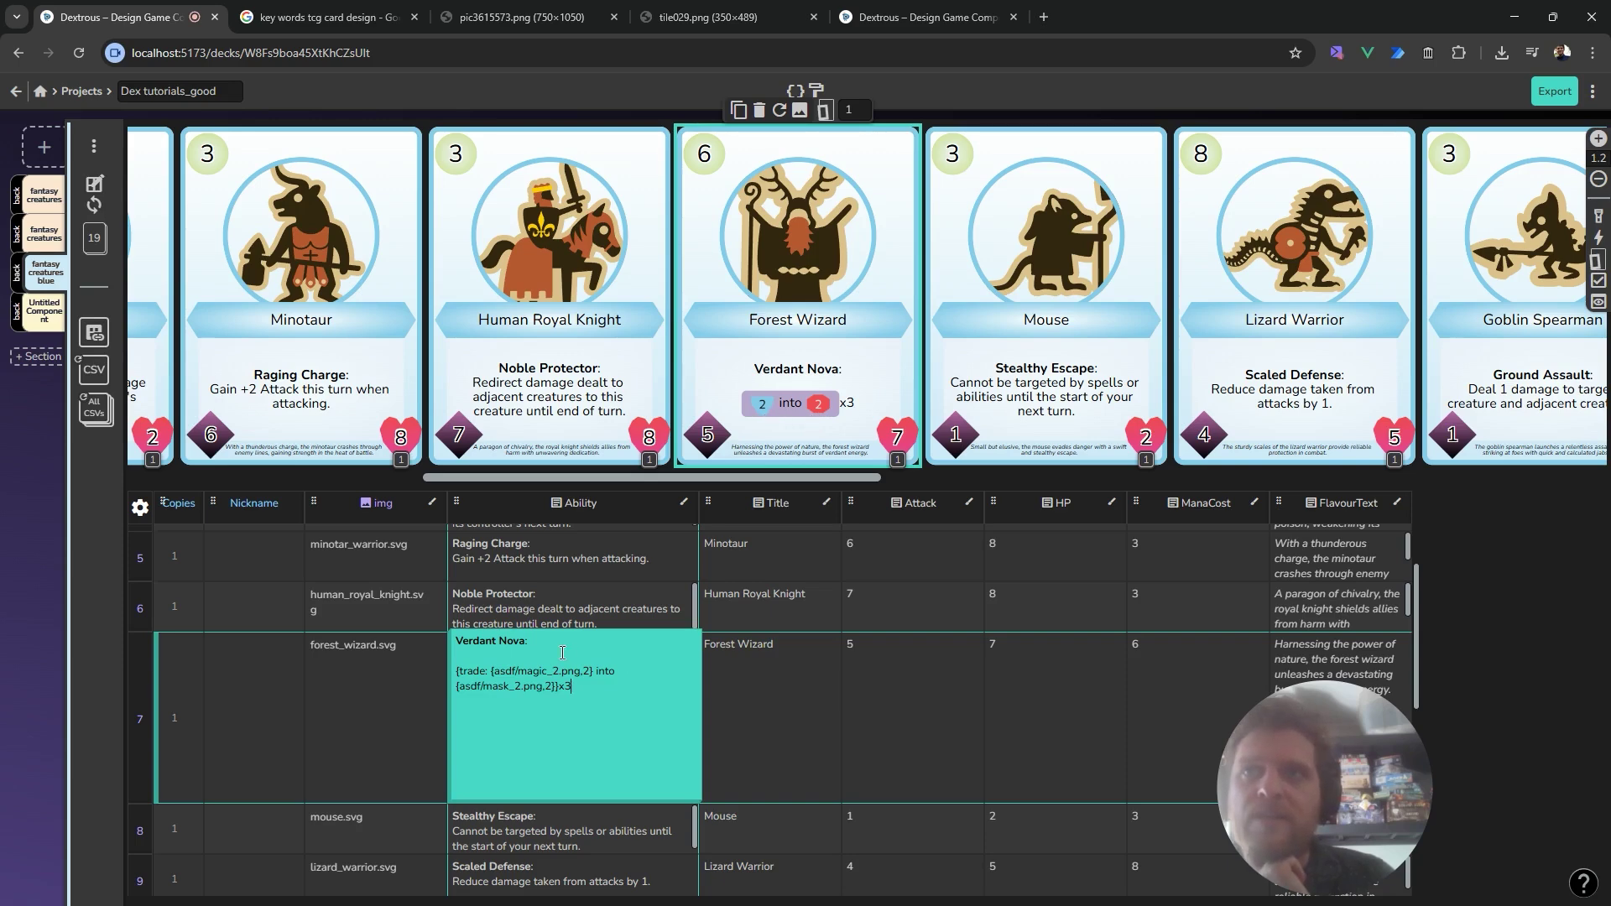
left_click(520, 665)
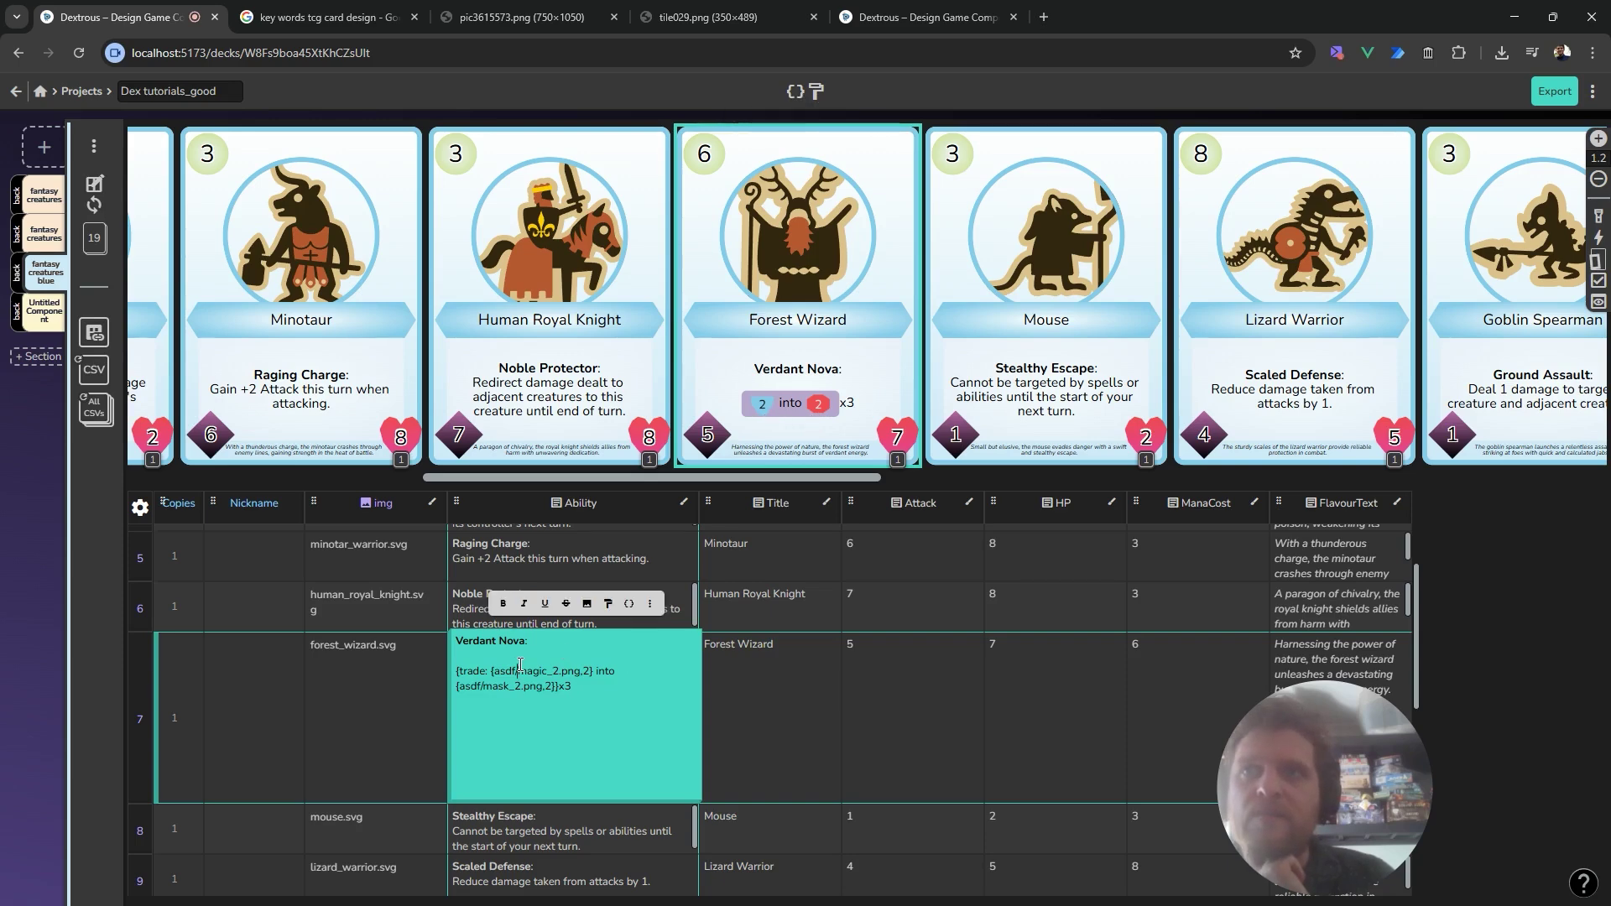
left_click(588, 605)
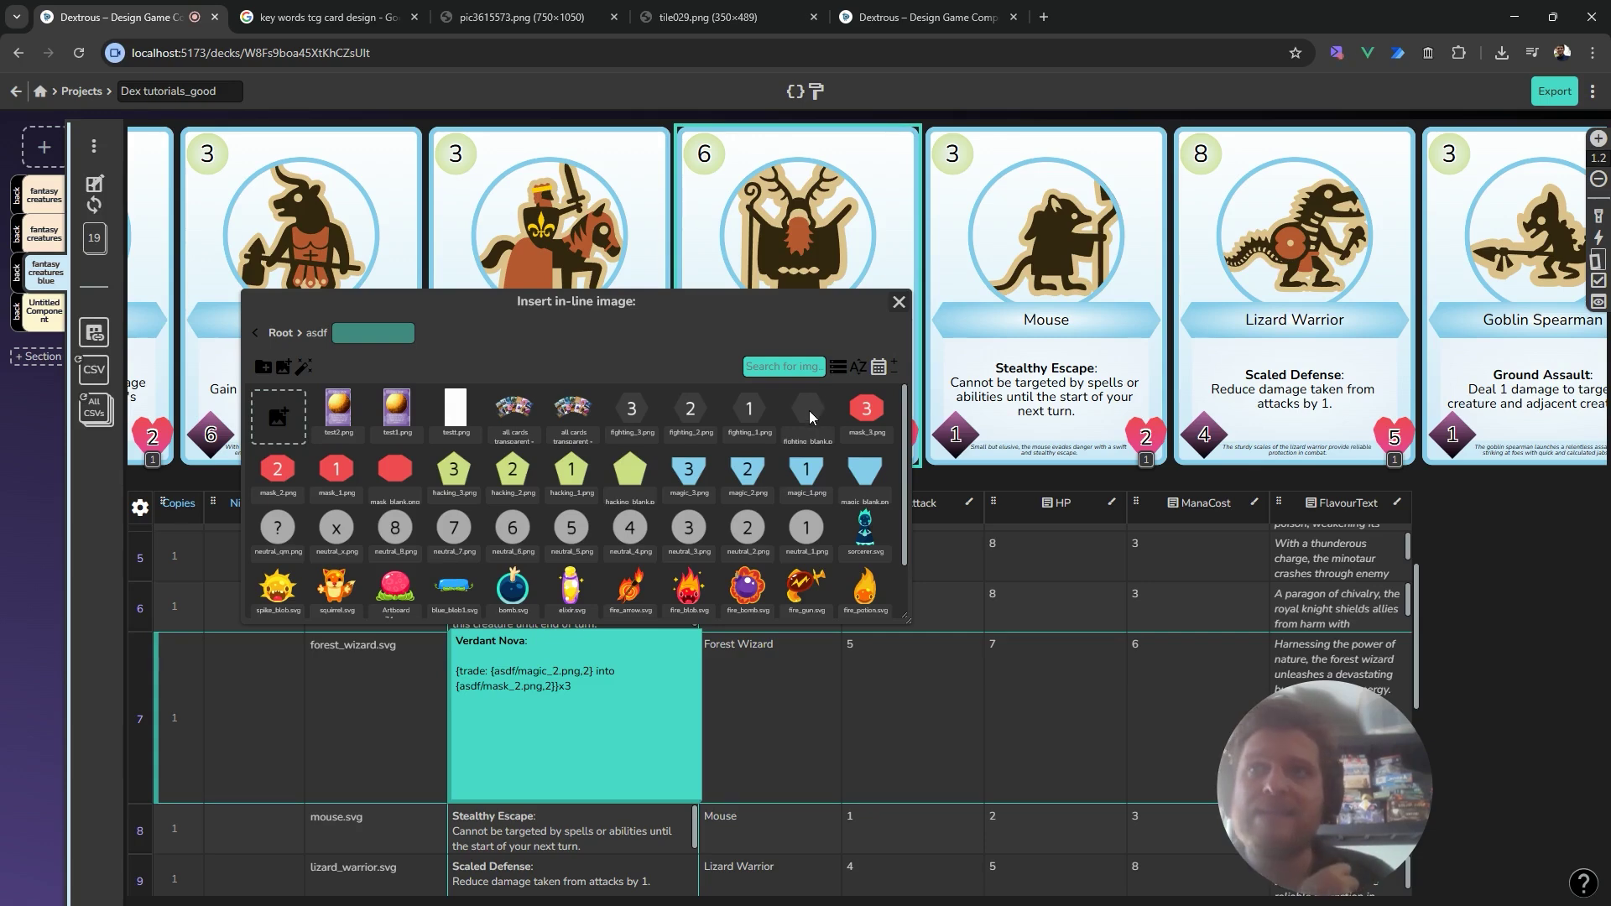
left_click(898, 302)
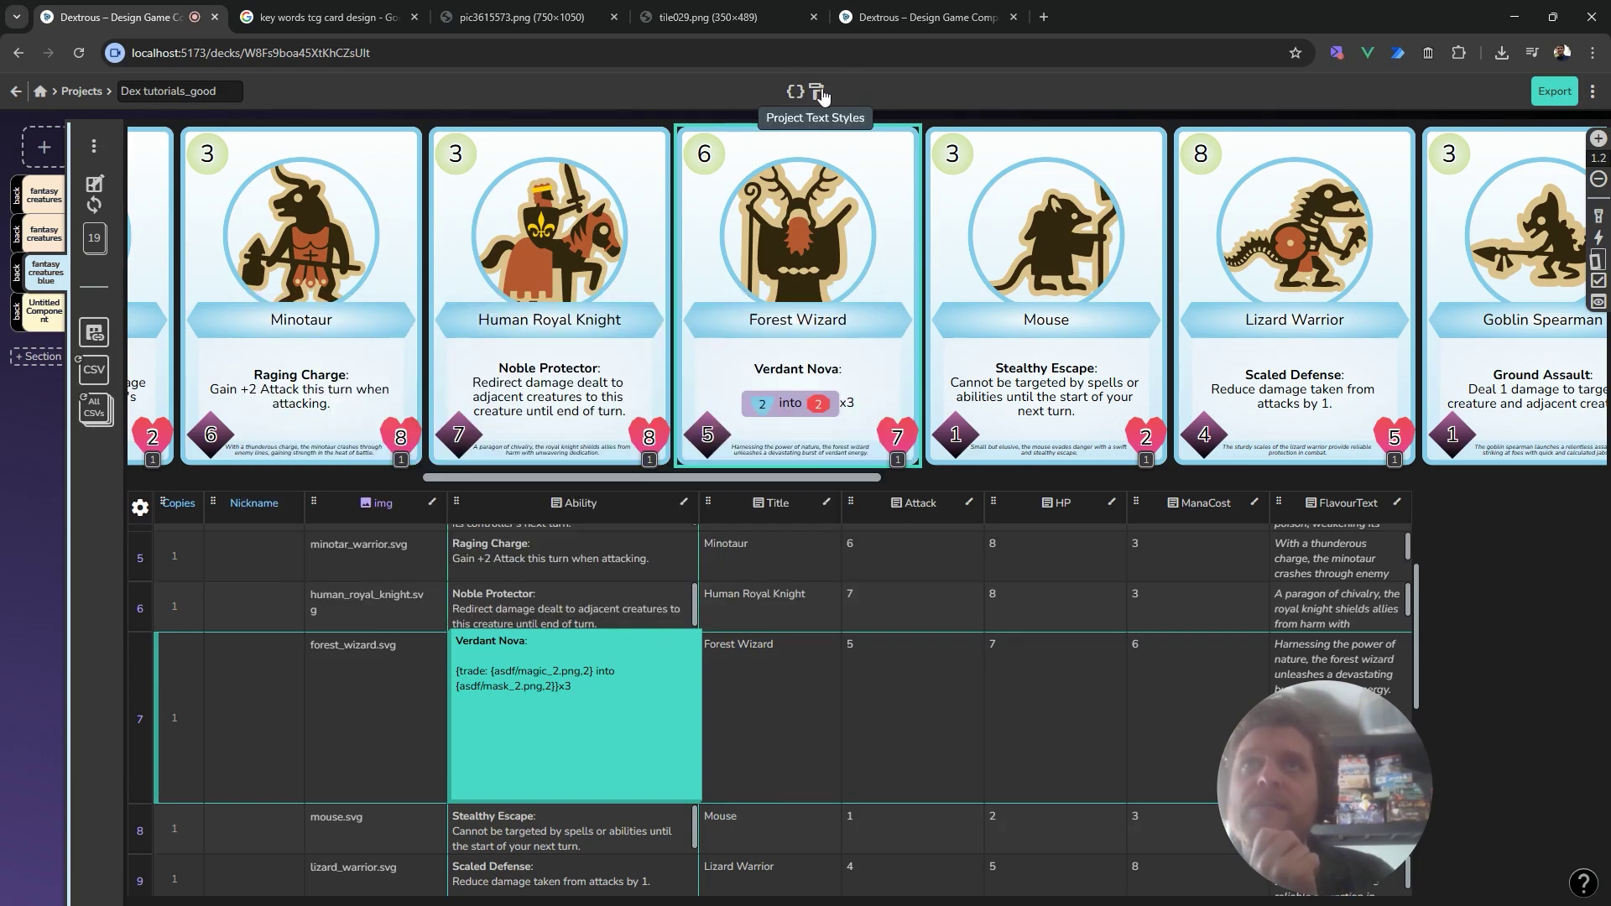
Create a new project text style named m.
left_click(819, 91)
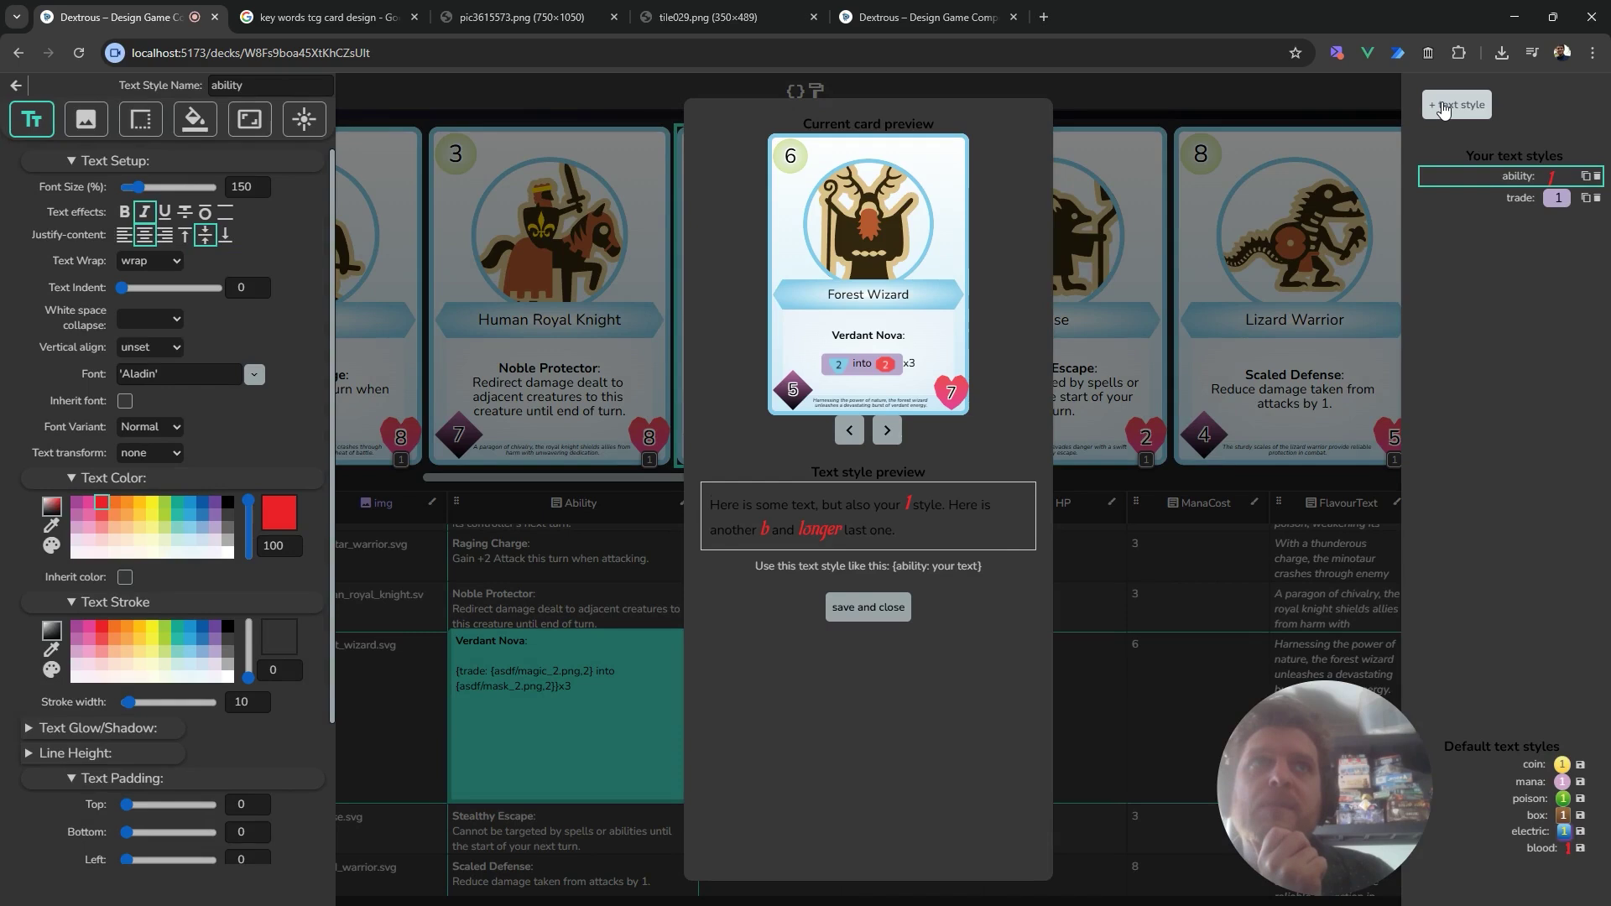
left_click(1443, 110)
left_click(251, 84)
double_click(251, 84)
type("m")
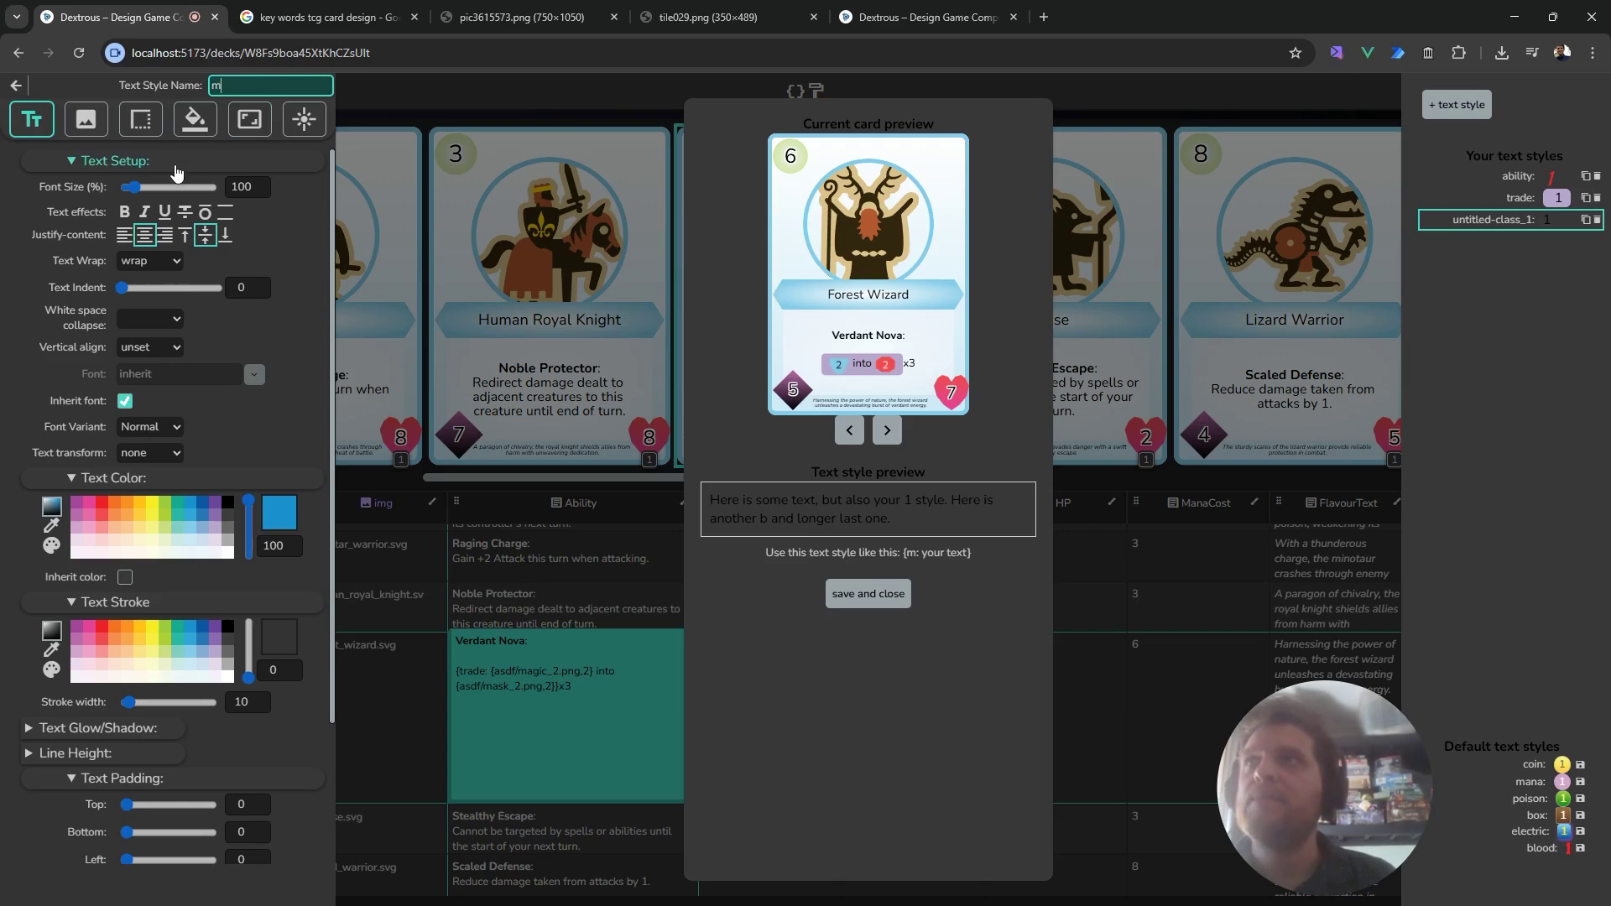
Set the m text style's default image to magic_blank.png from the asdf folder.
left_click(97, 134)
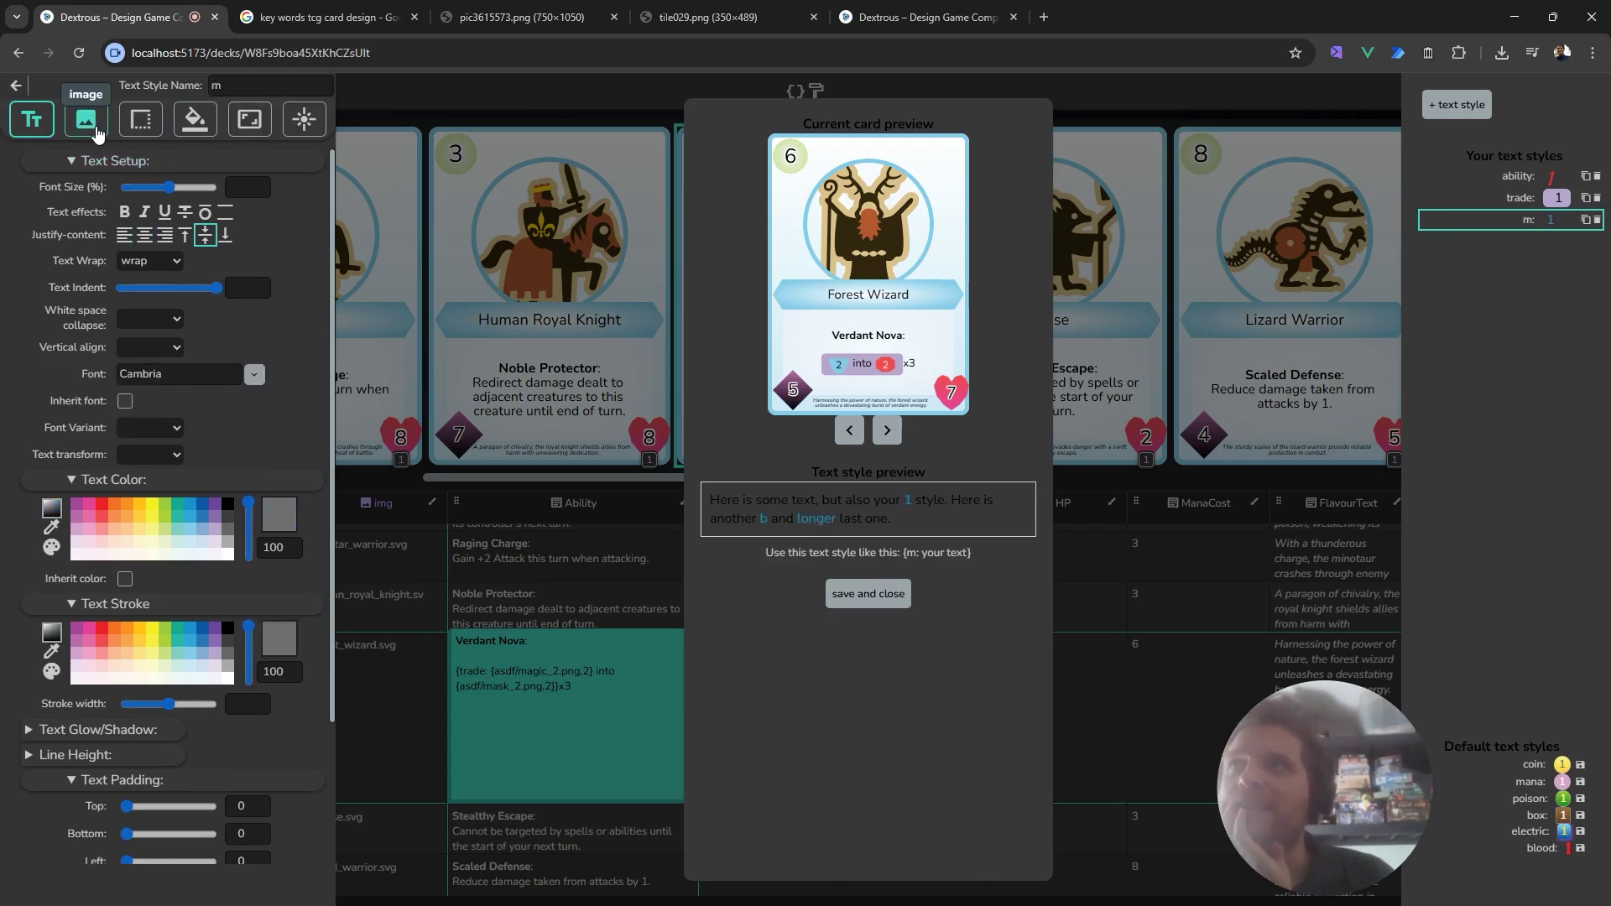
left_click(88, 123)
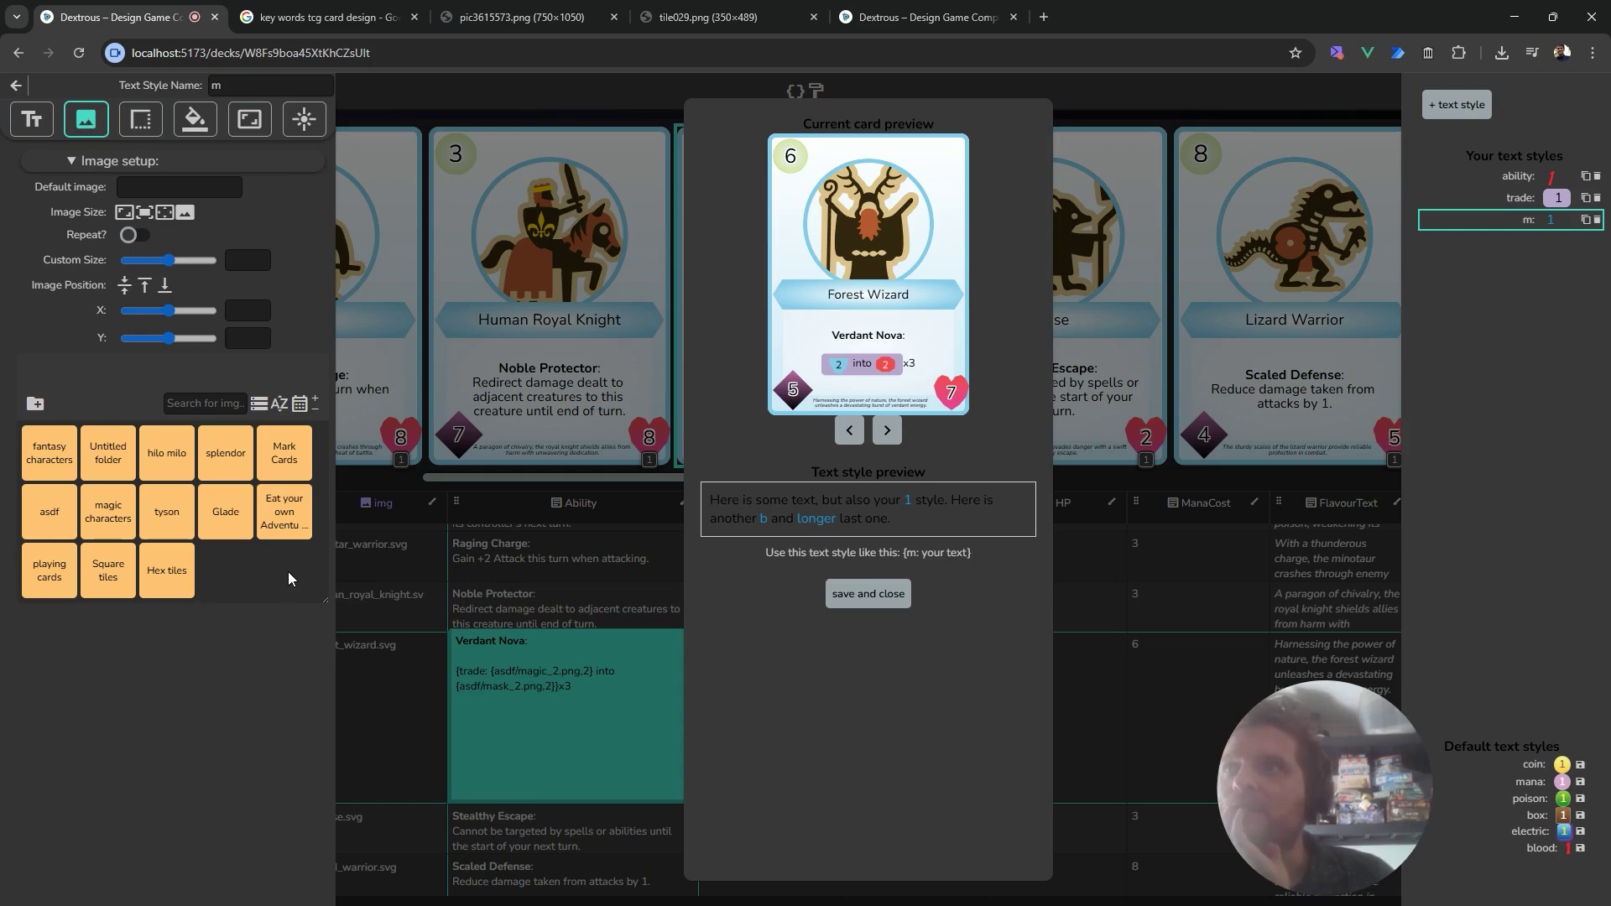
left_click(52, 517)
scroll(178, 538, "down", 1)
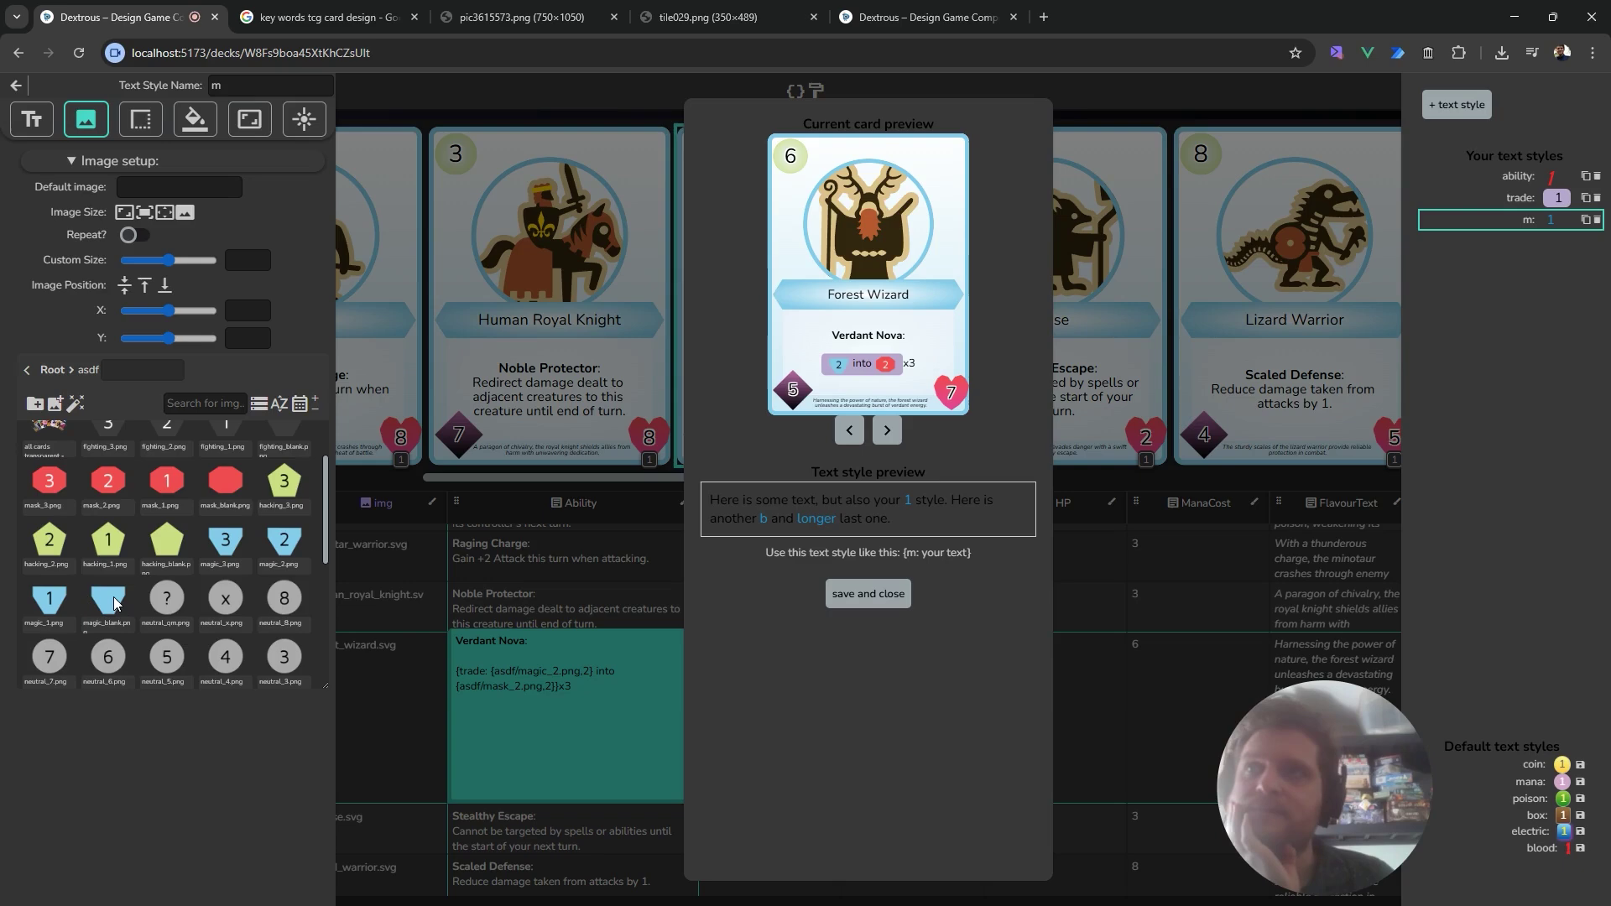
left_click(115, 602)
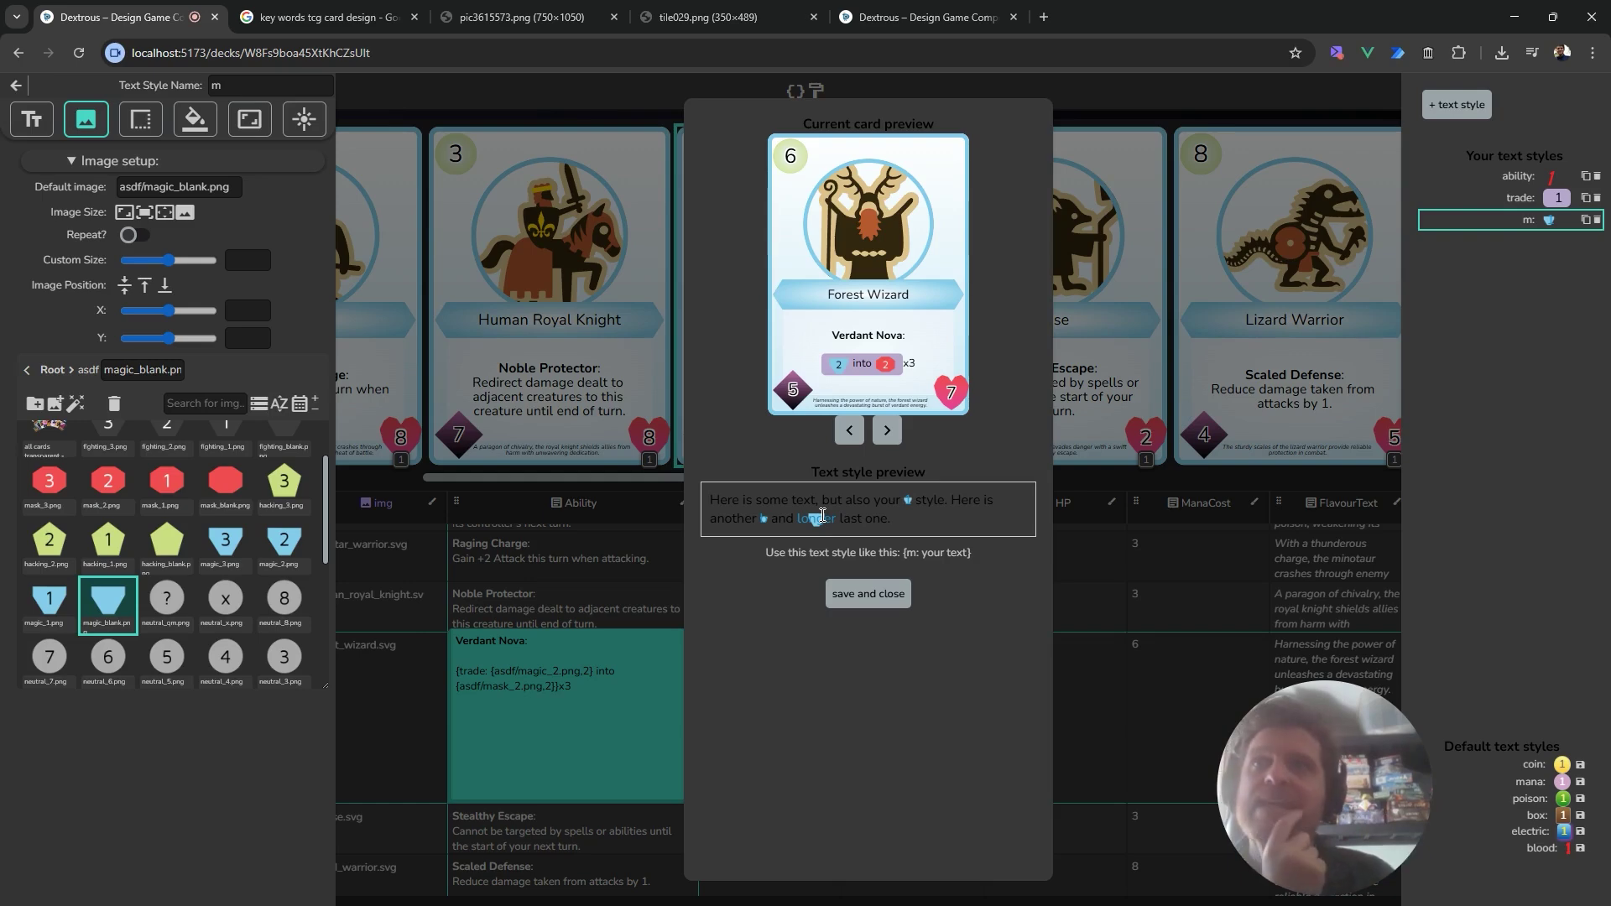
Give the m text style a set height of 200 and a set width of 200.
left_click(256, 123)
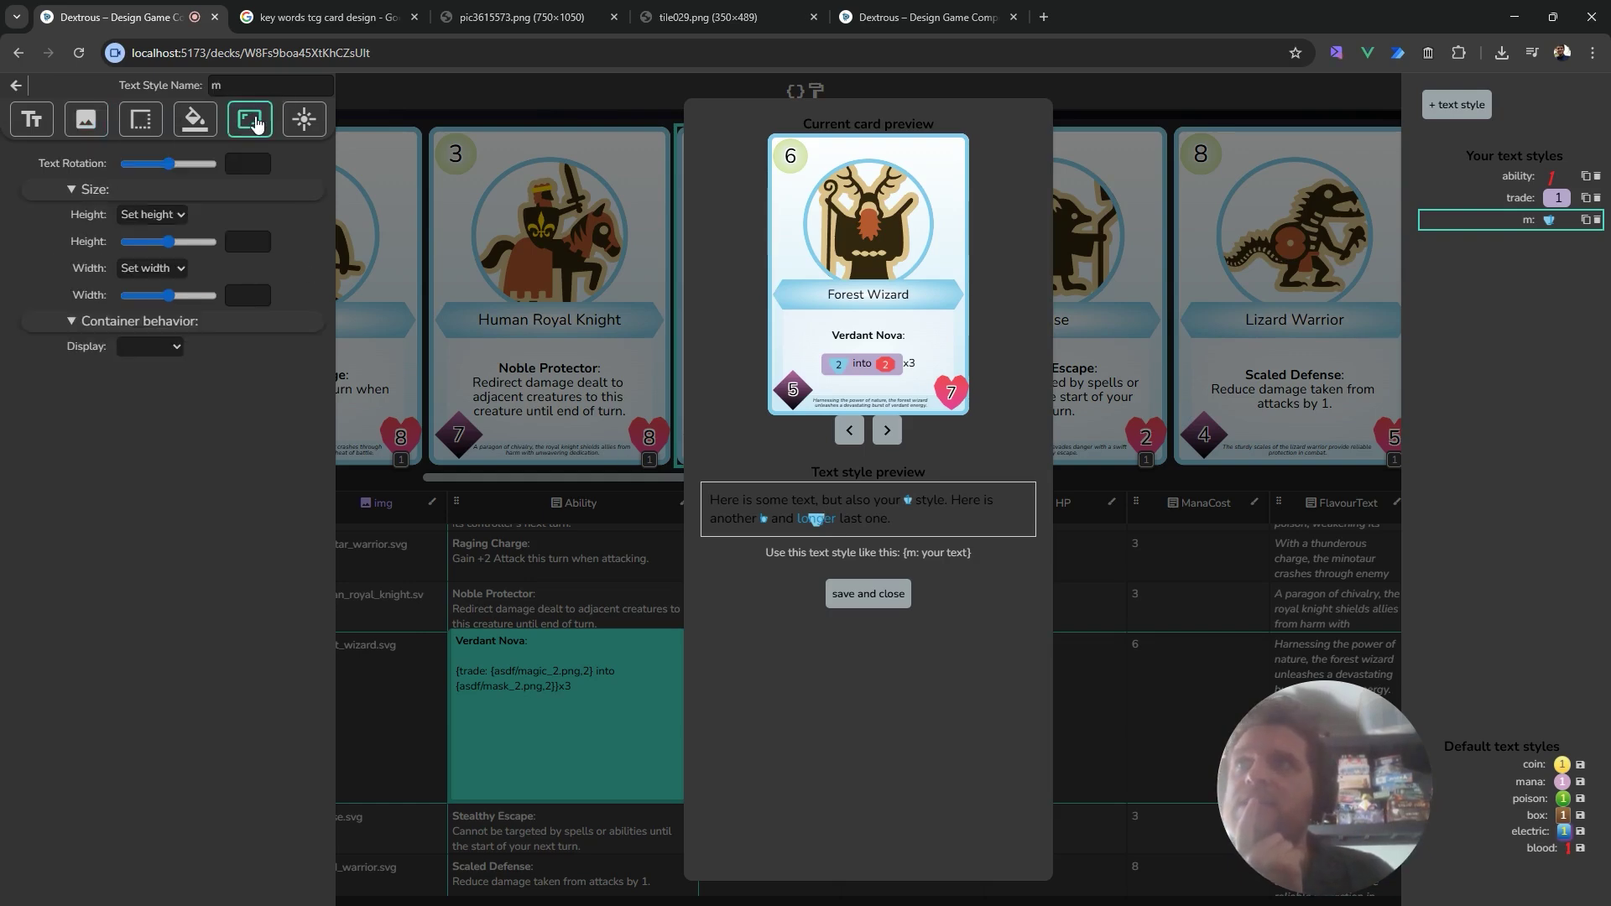
left_click(176, 216)
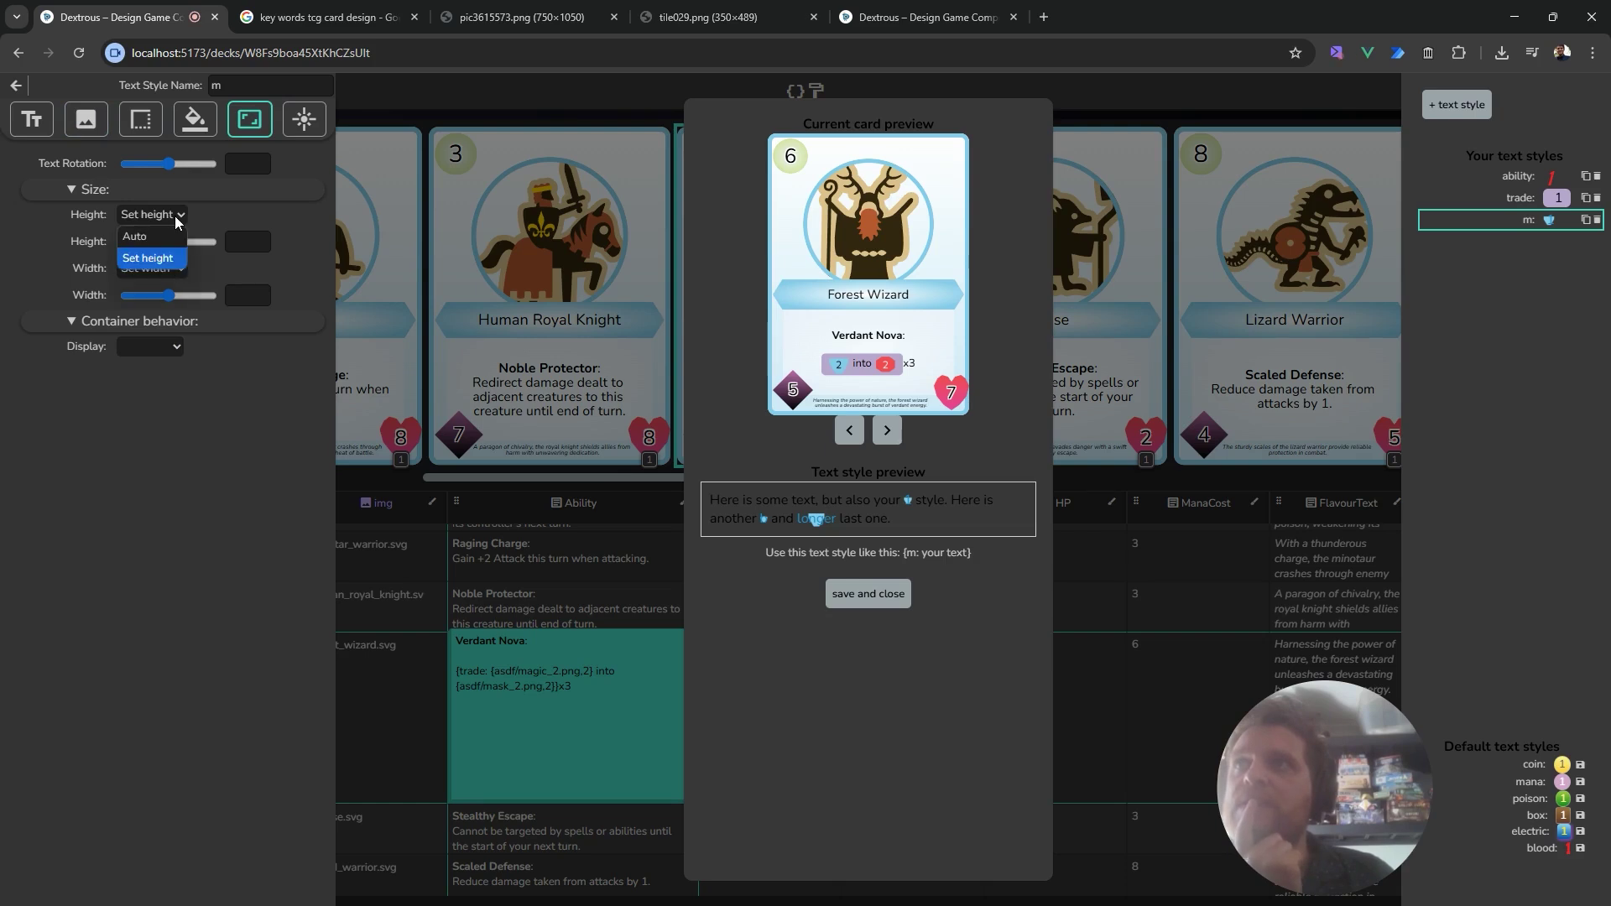
left_click(177, 259)
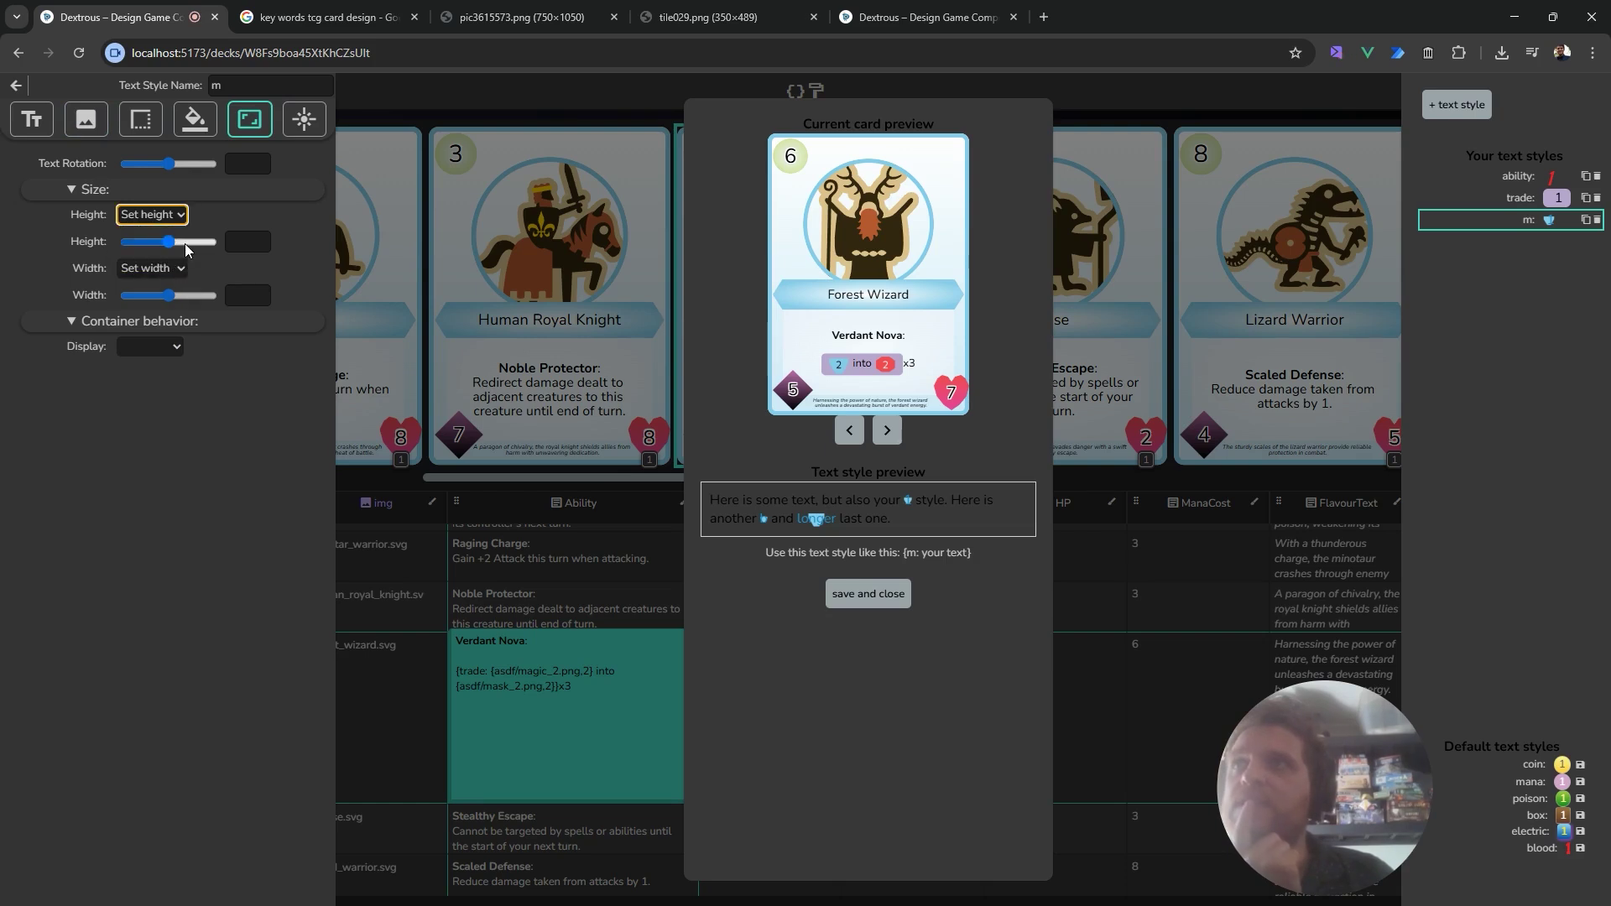
left_click(235, 244)
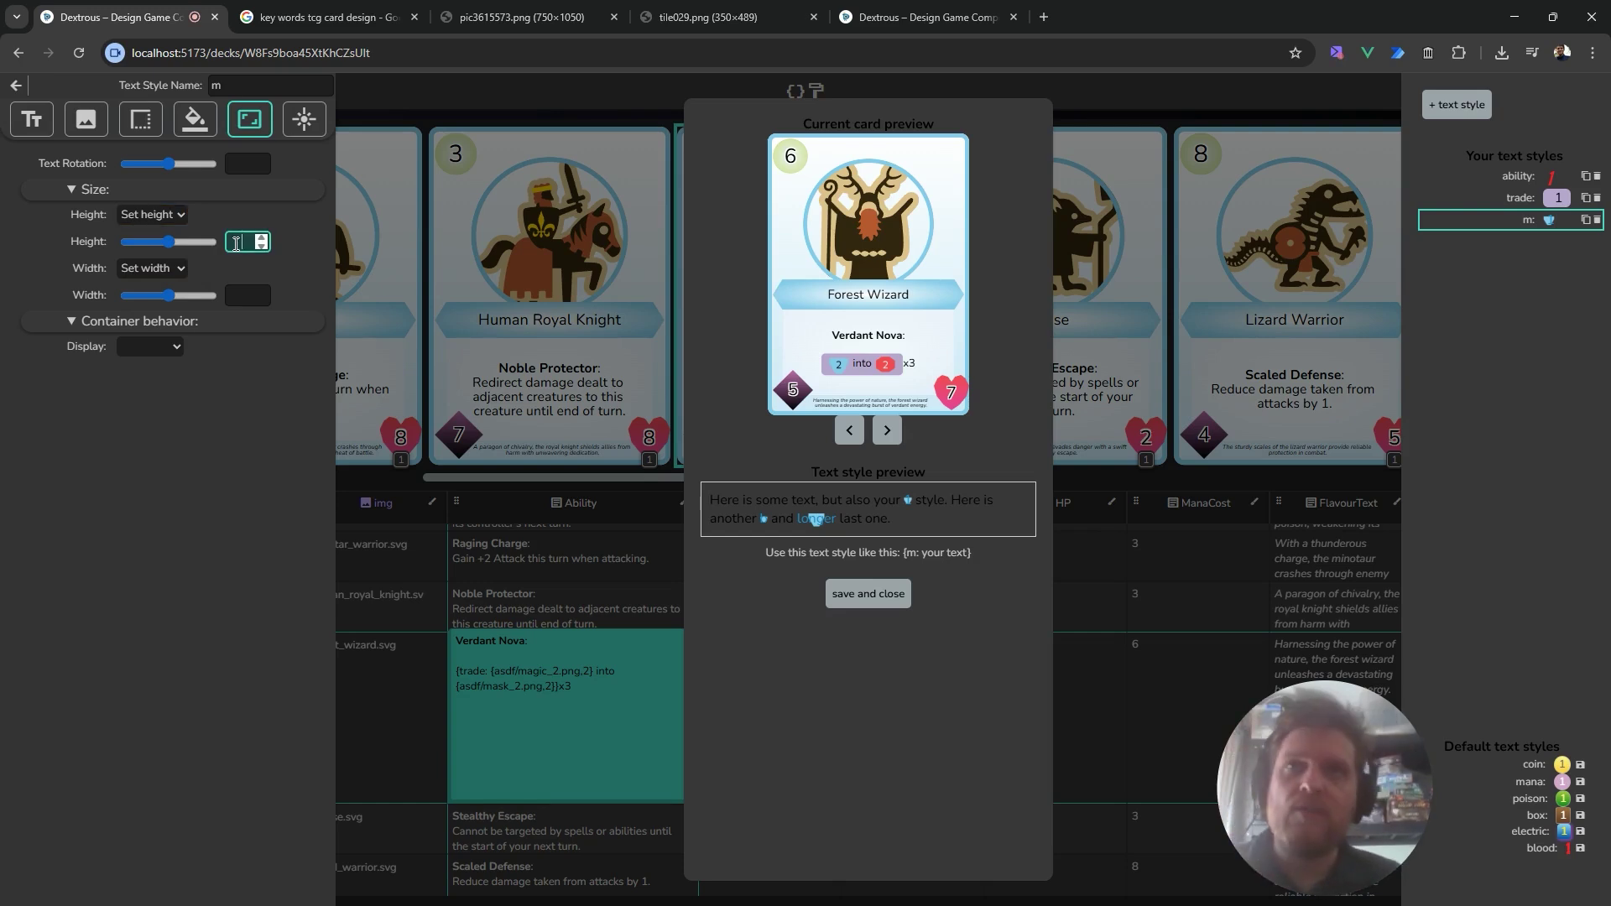
type("100")
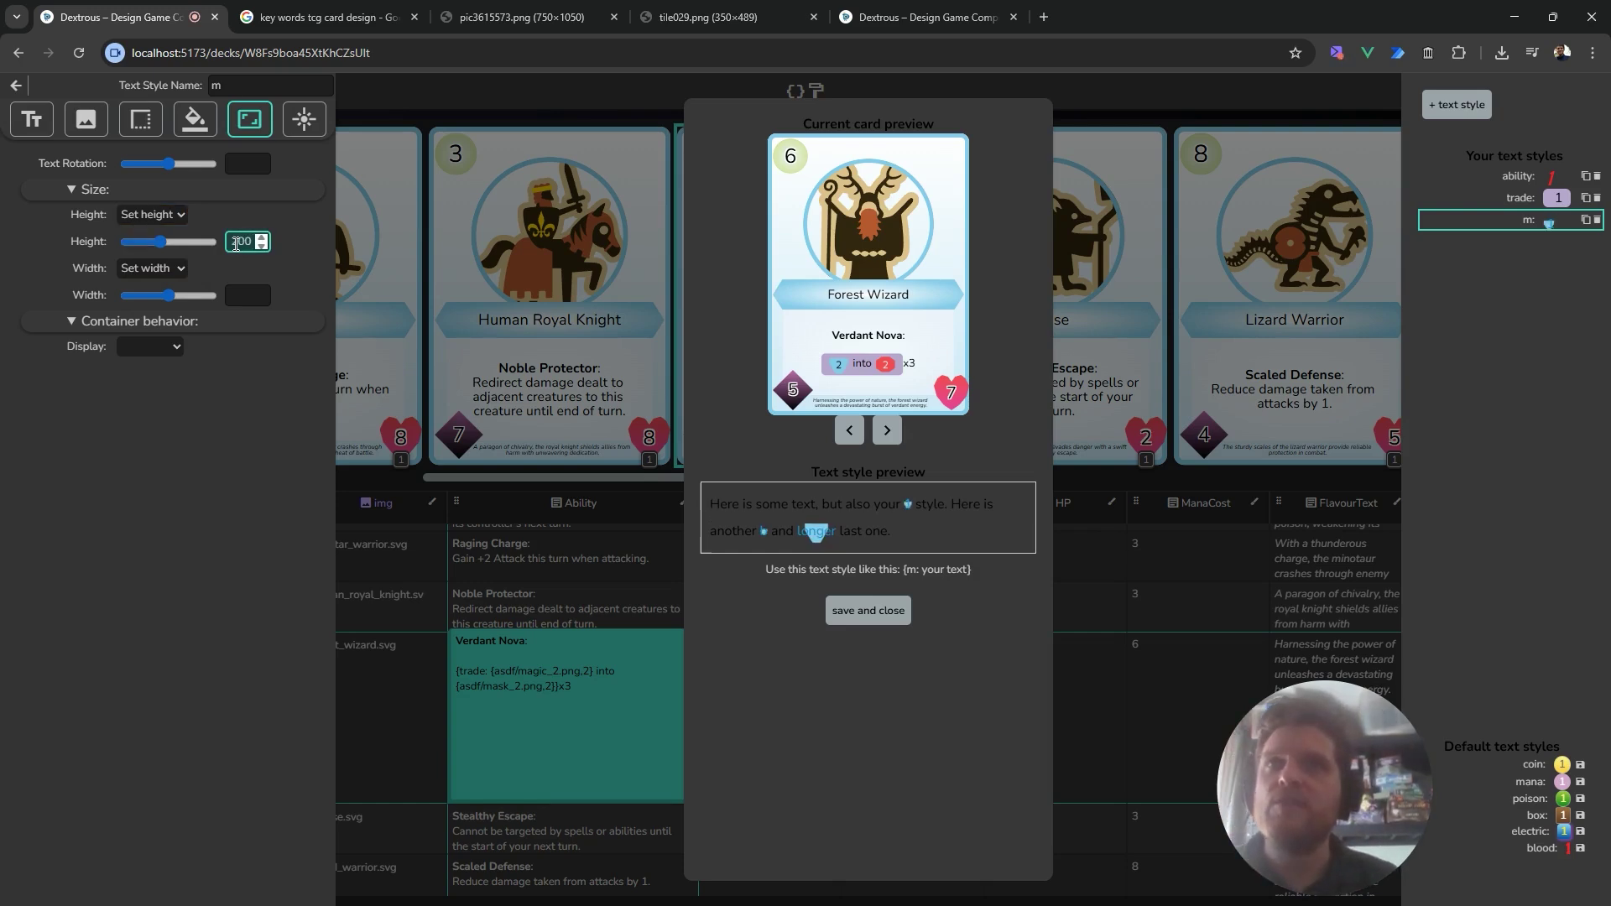
left_click(236, 298)
type("100")
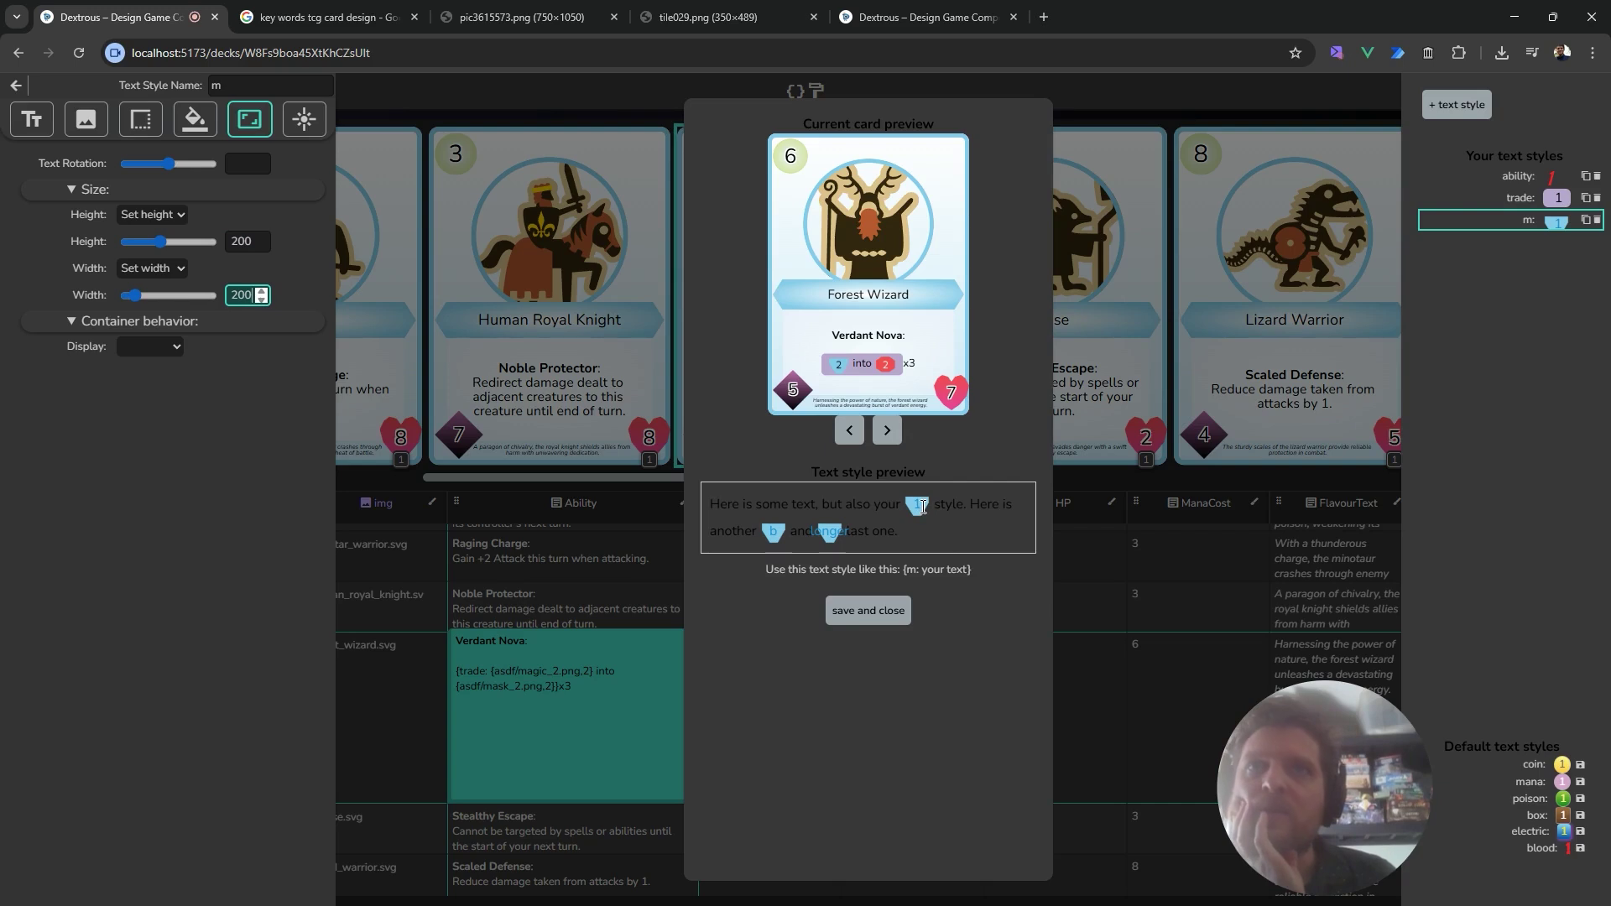
Copy the m style's usage tag {m: your text}, and save and close the text styles.
left_click(861, 619)
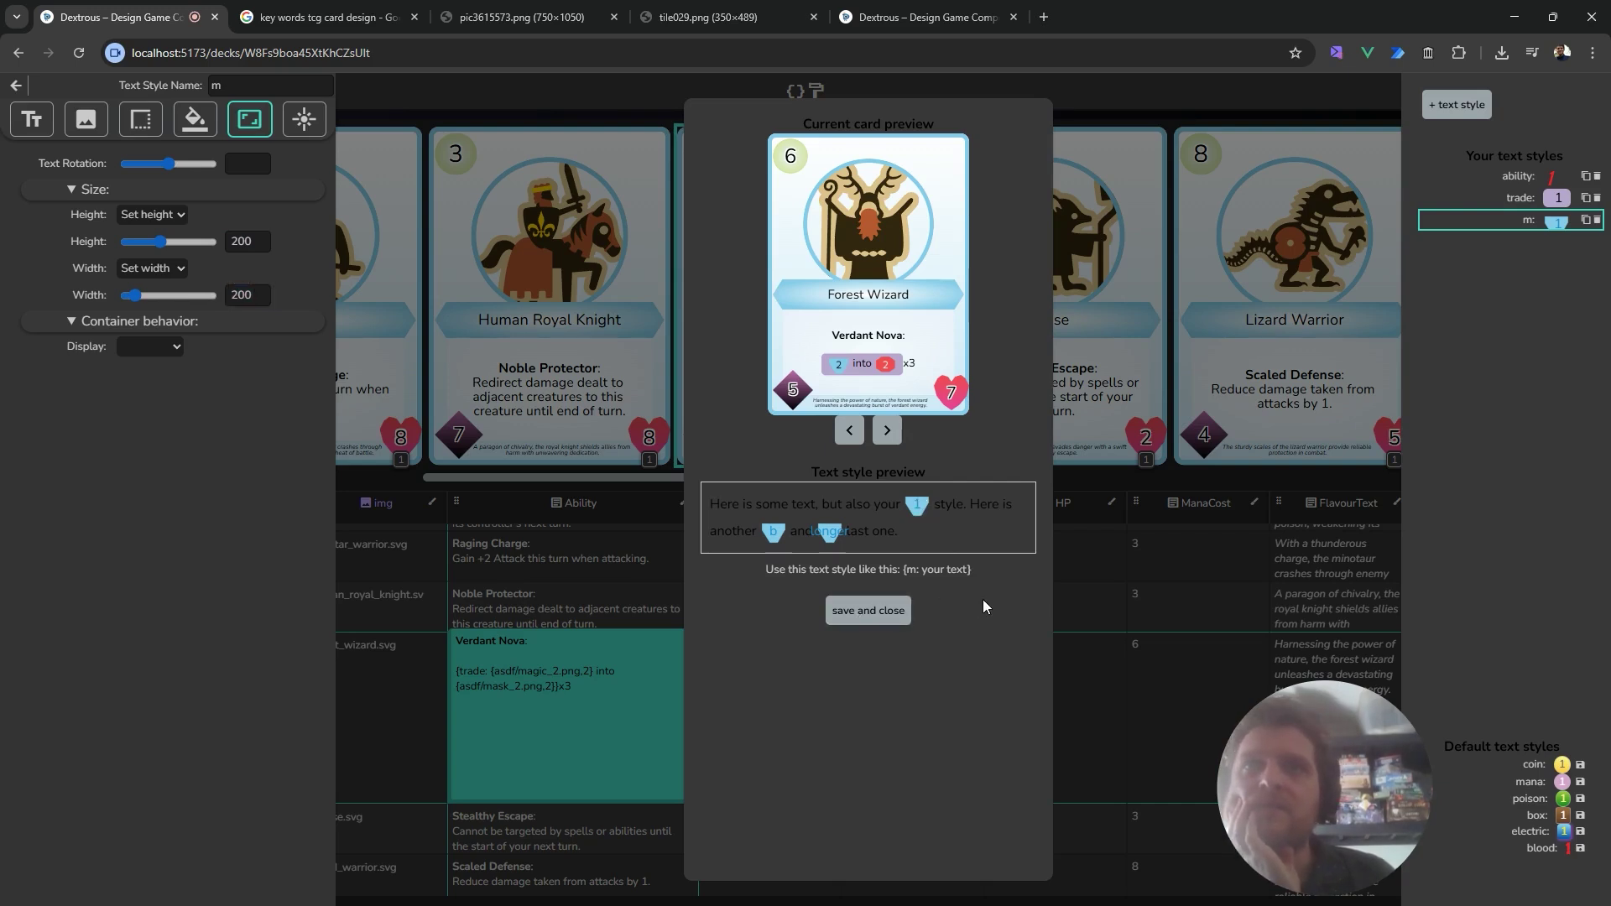
left_click_drag(903, 570, 990, 573)
key("ctrl+c")
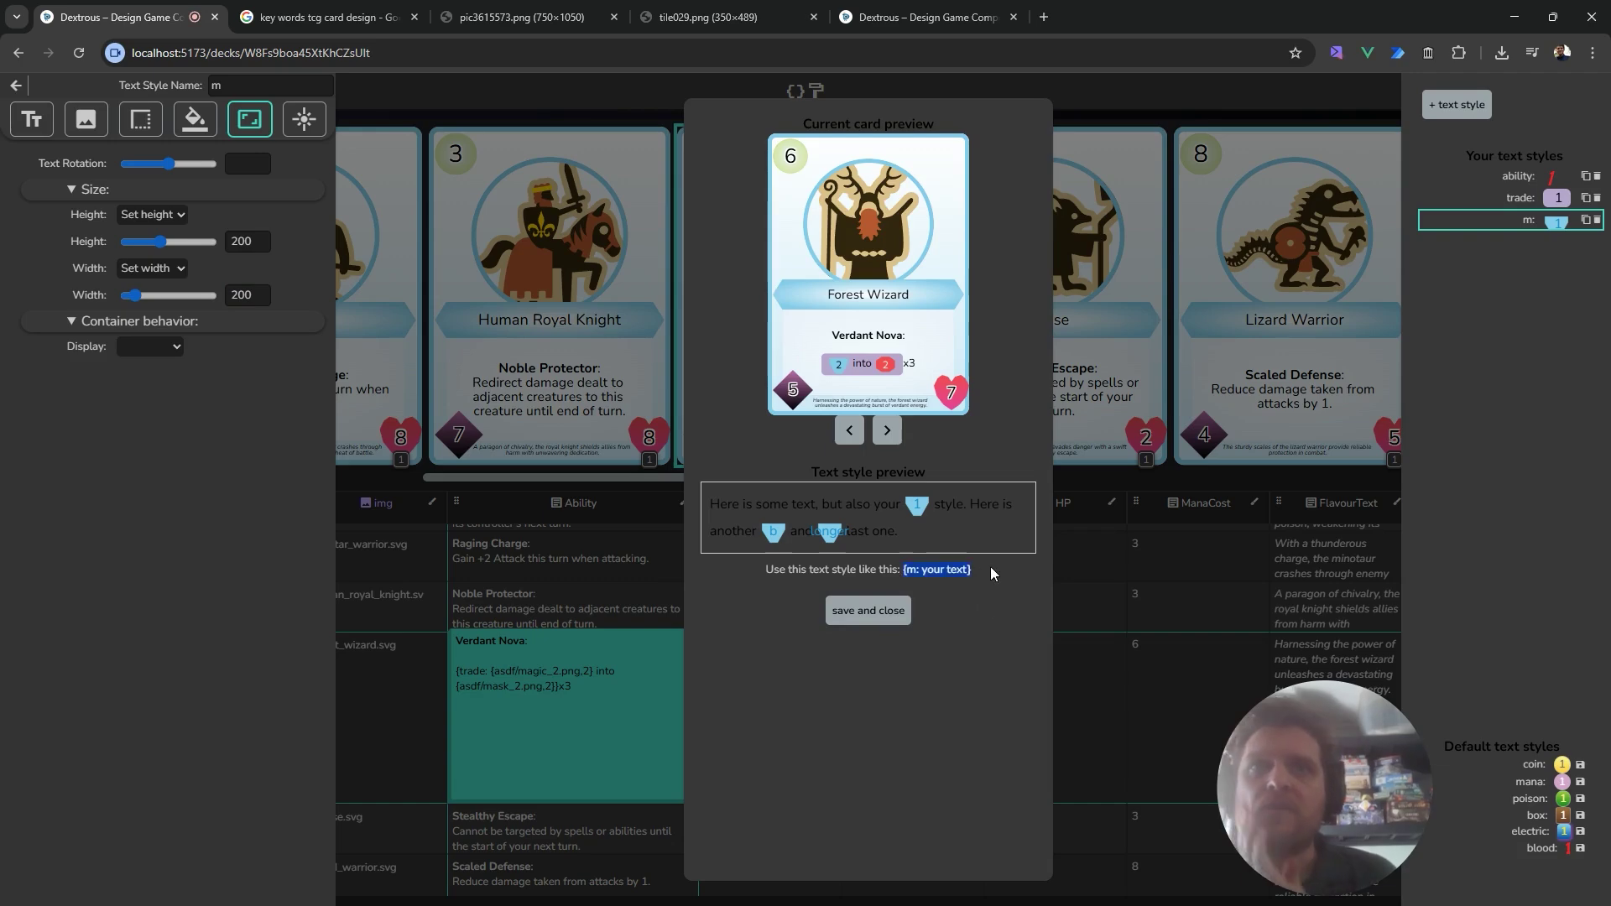
left_click(877, 613)
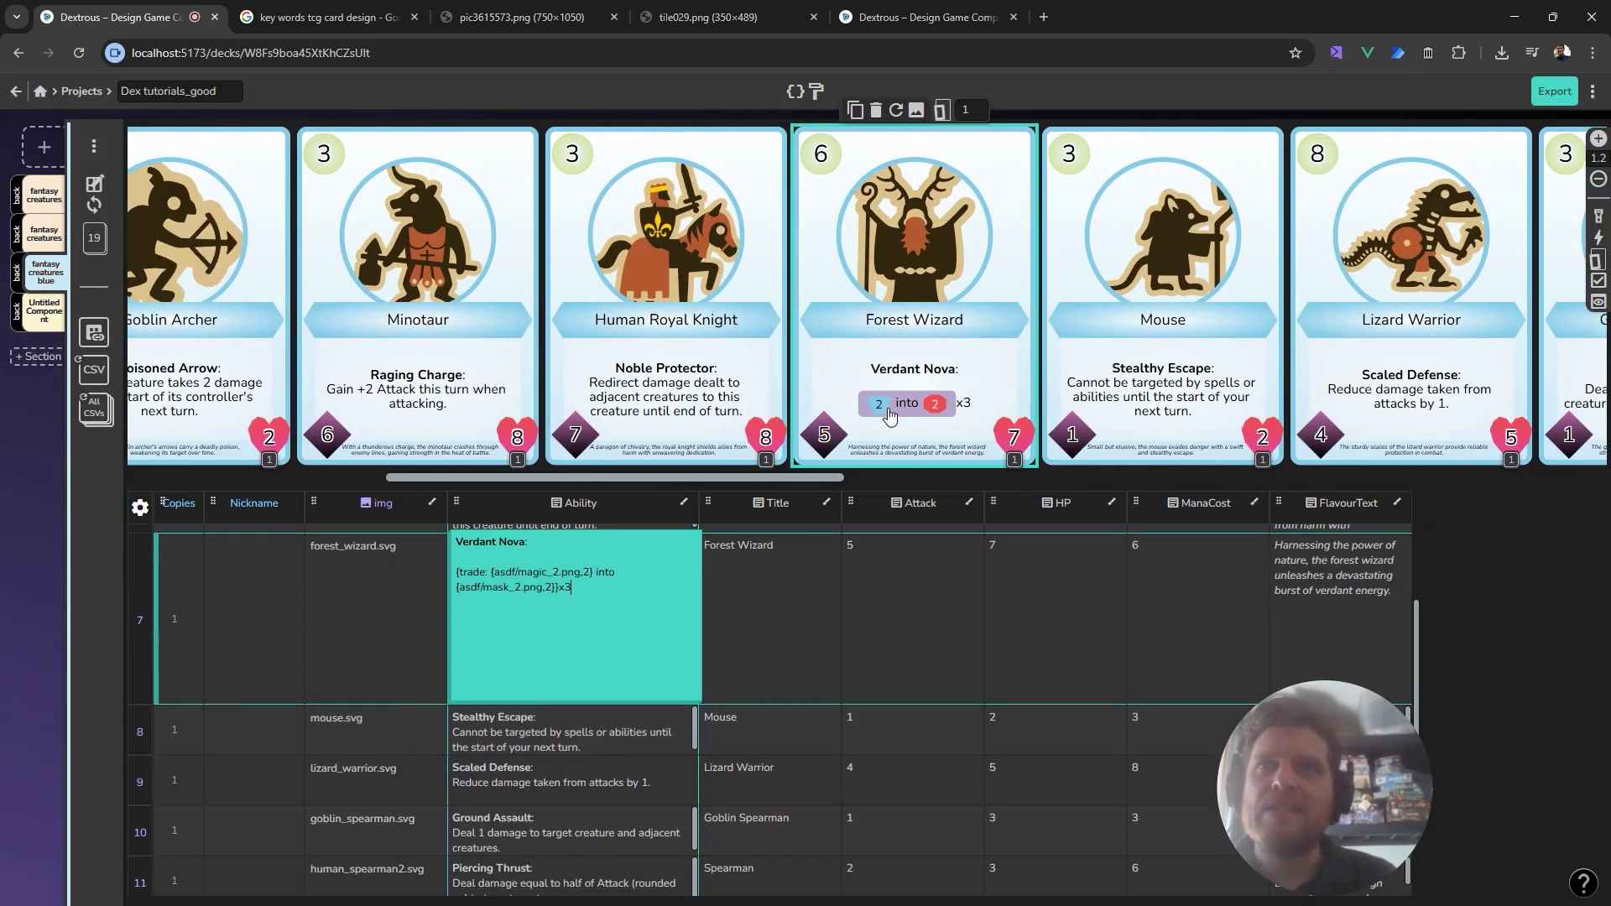
Replace the magic_2.png icon in Forest Wizard's trade tag with the copied m tag, using 2 as its text.
left_click_drag(490, 572, 592, 571)
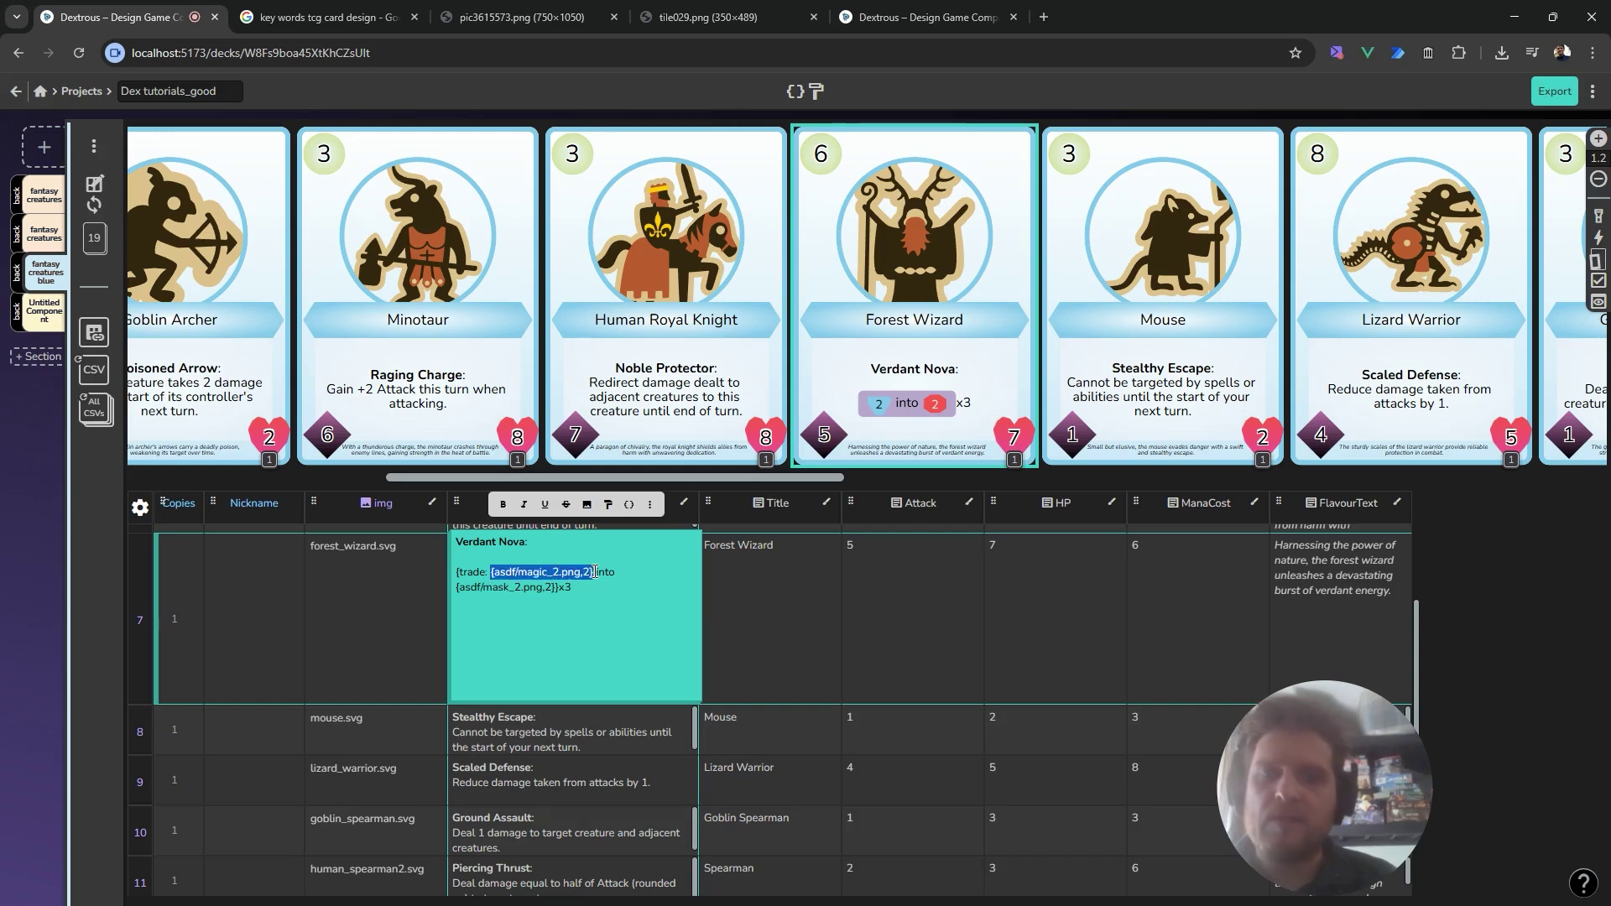
key("ctrl+v")
left_click_drag(509, 571, 555, 572)
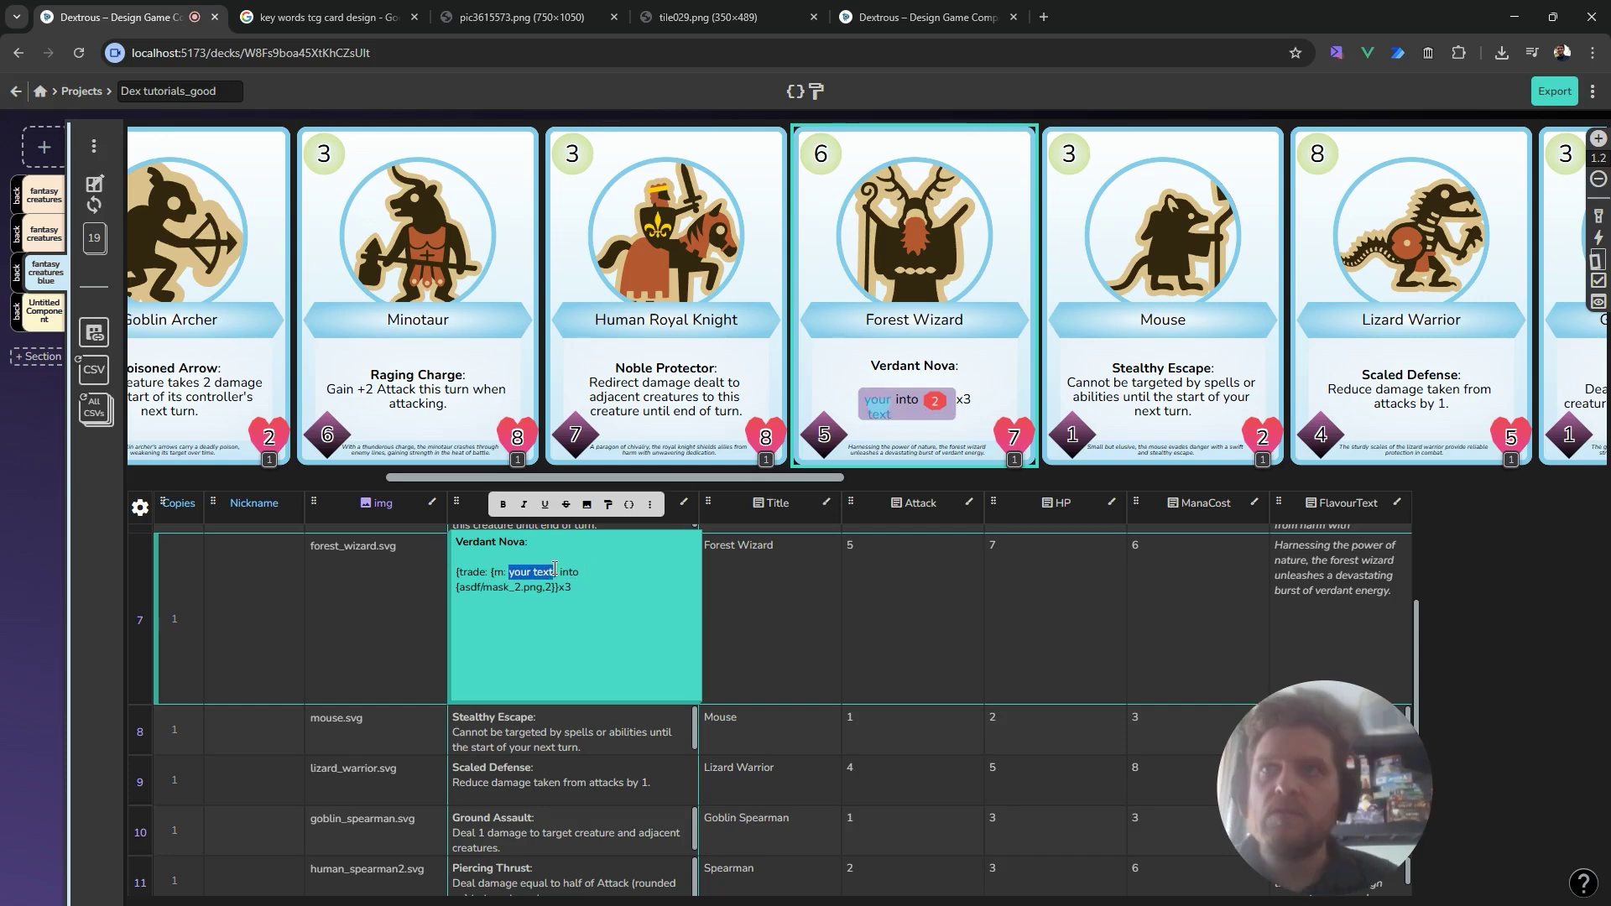
type("2")
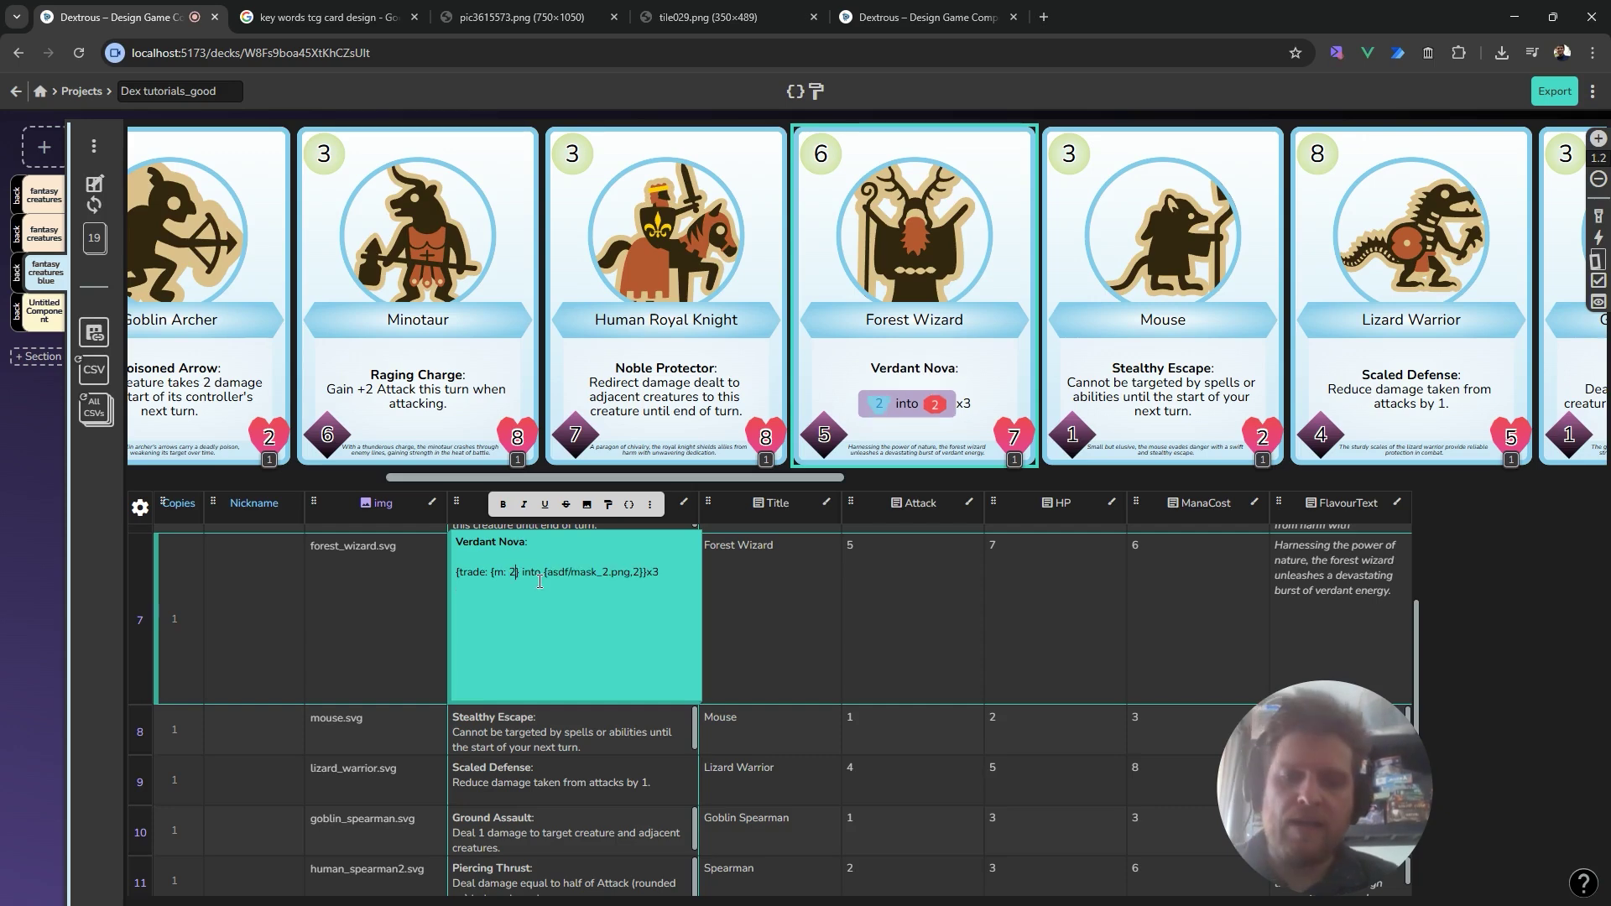
Try 9 and 5 as the number in Forest Wizard's m tag and restore it to 2.
key("BackSpace")
type("9")
key("BackSpace")
type("5")
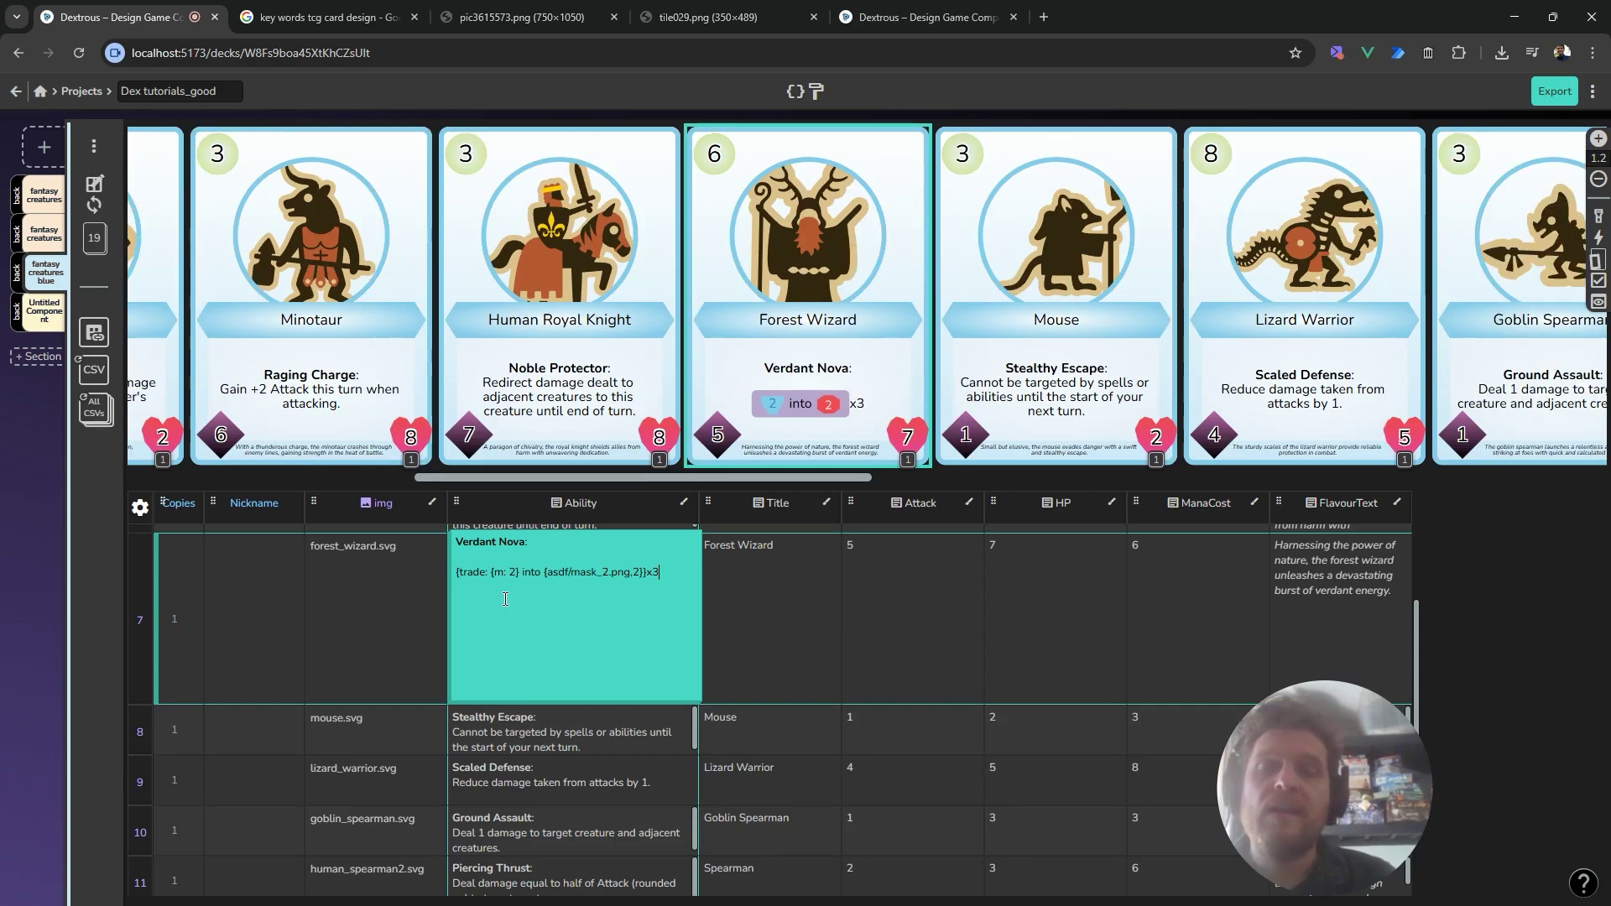
key("BackSpace")
type("2")
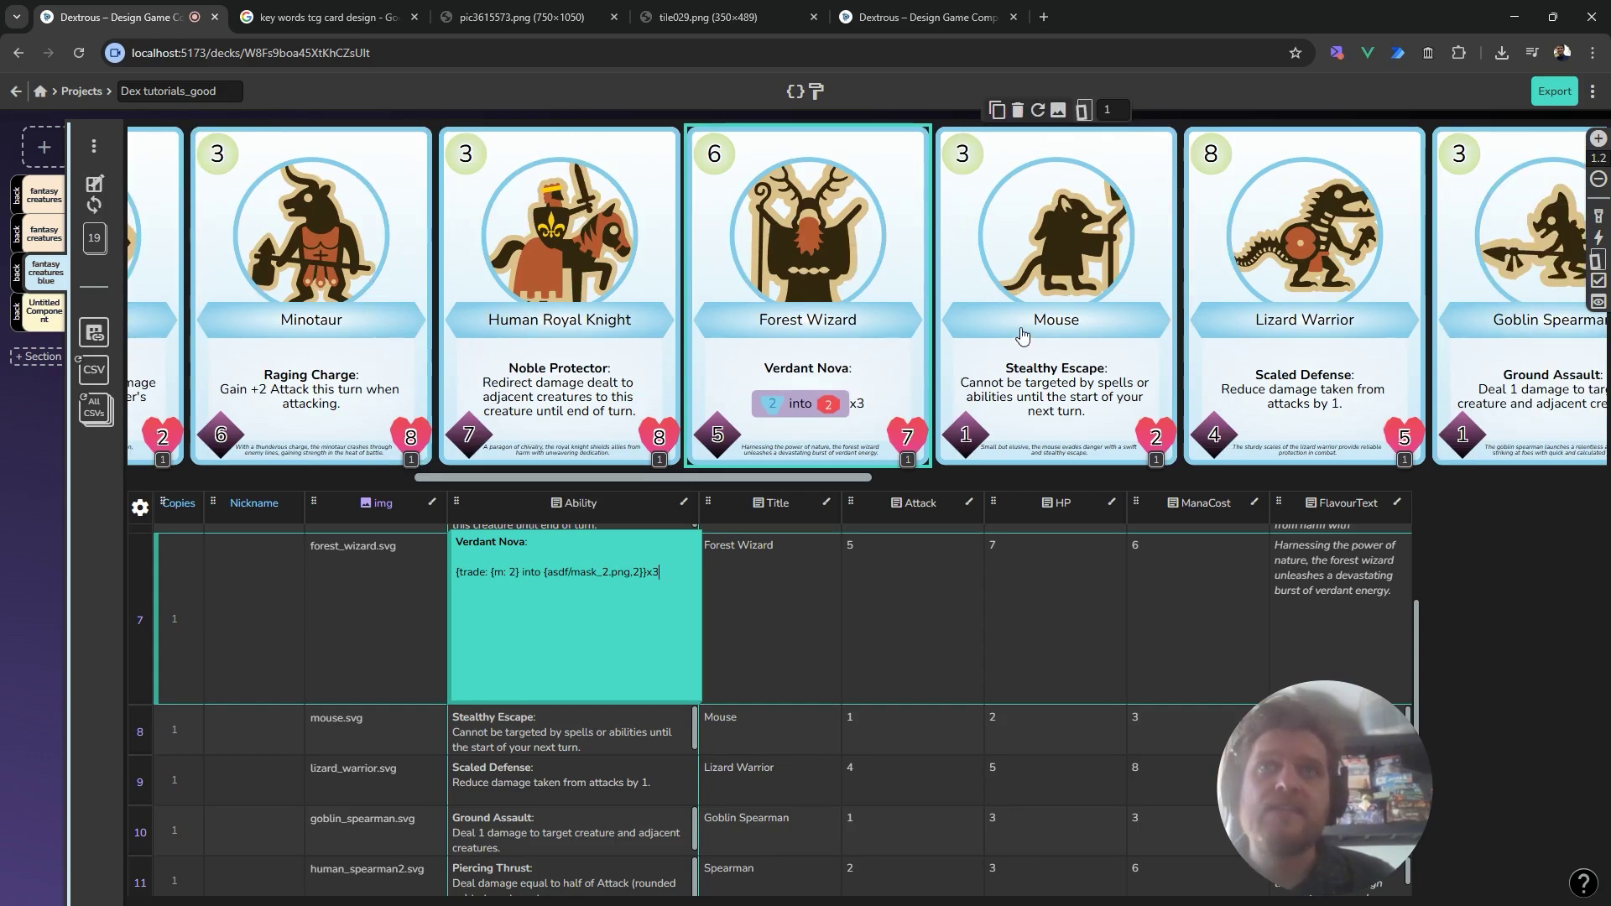
Insert the m text style at the end of Elf Archer's Ability text with 2 as its content.
scroll(1059, 363, "right", 5)
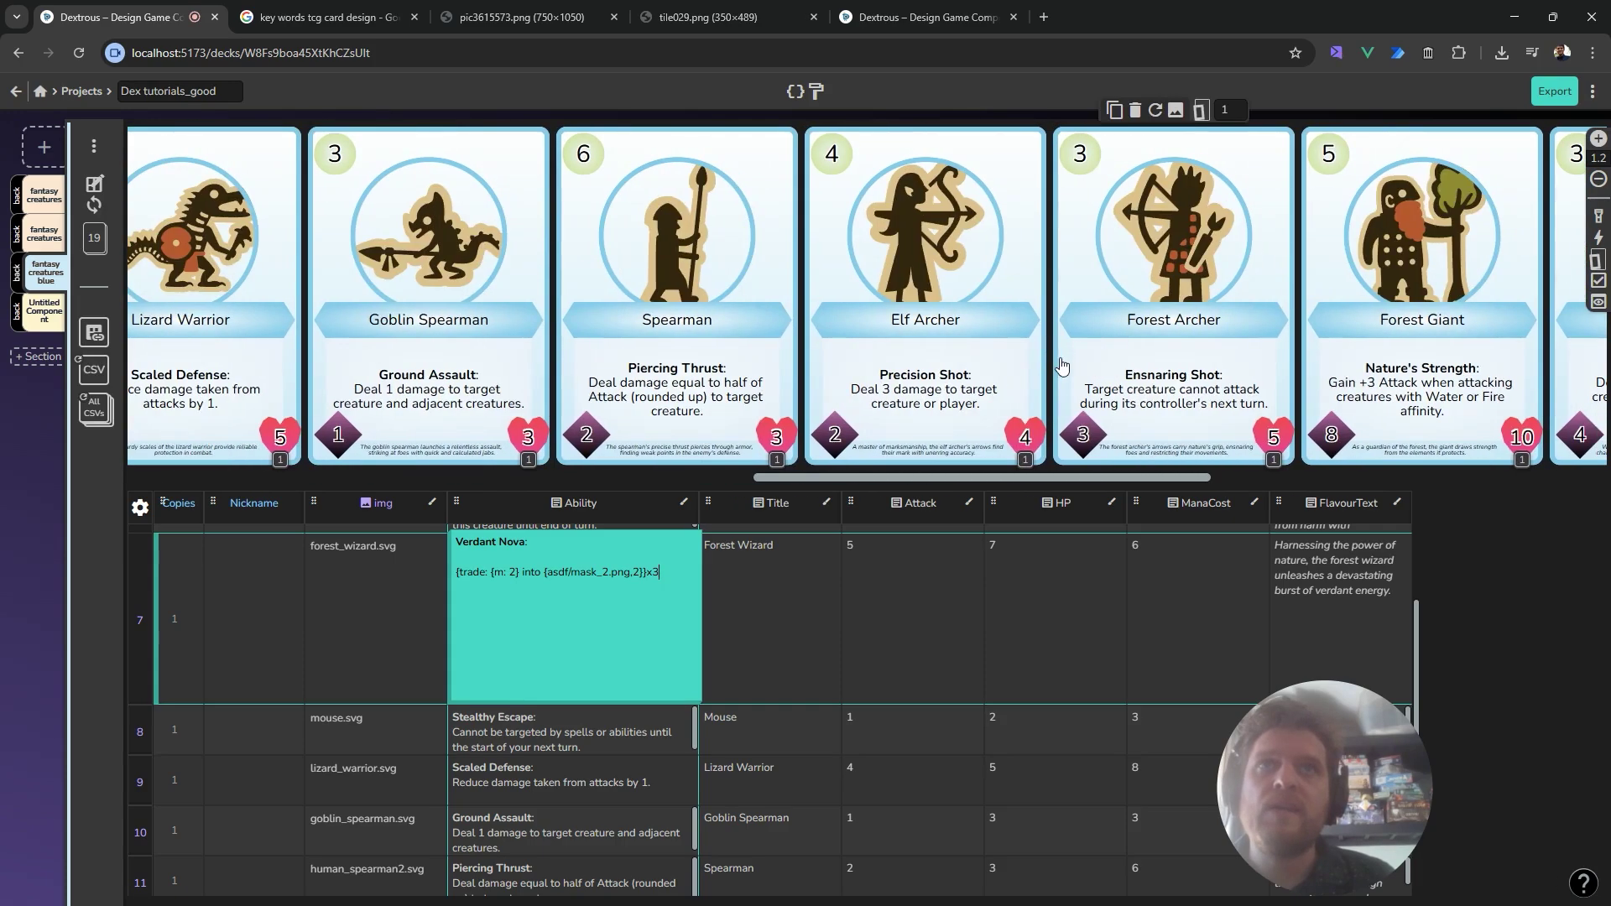
left_click(888, 373)
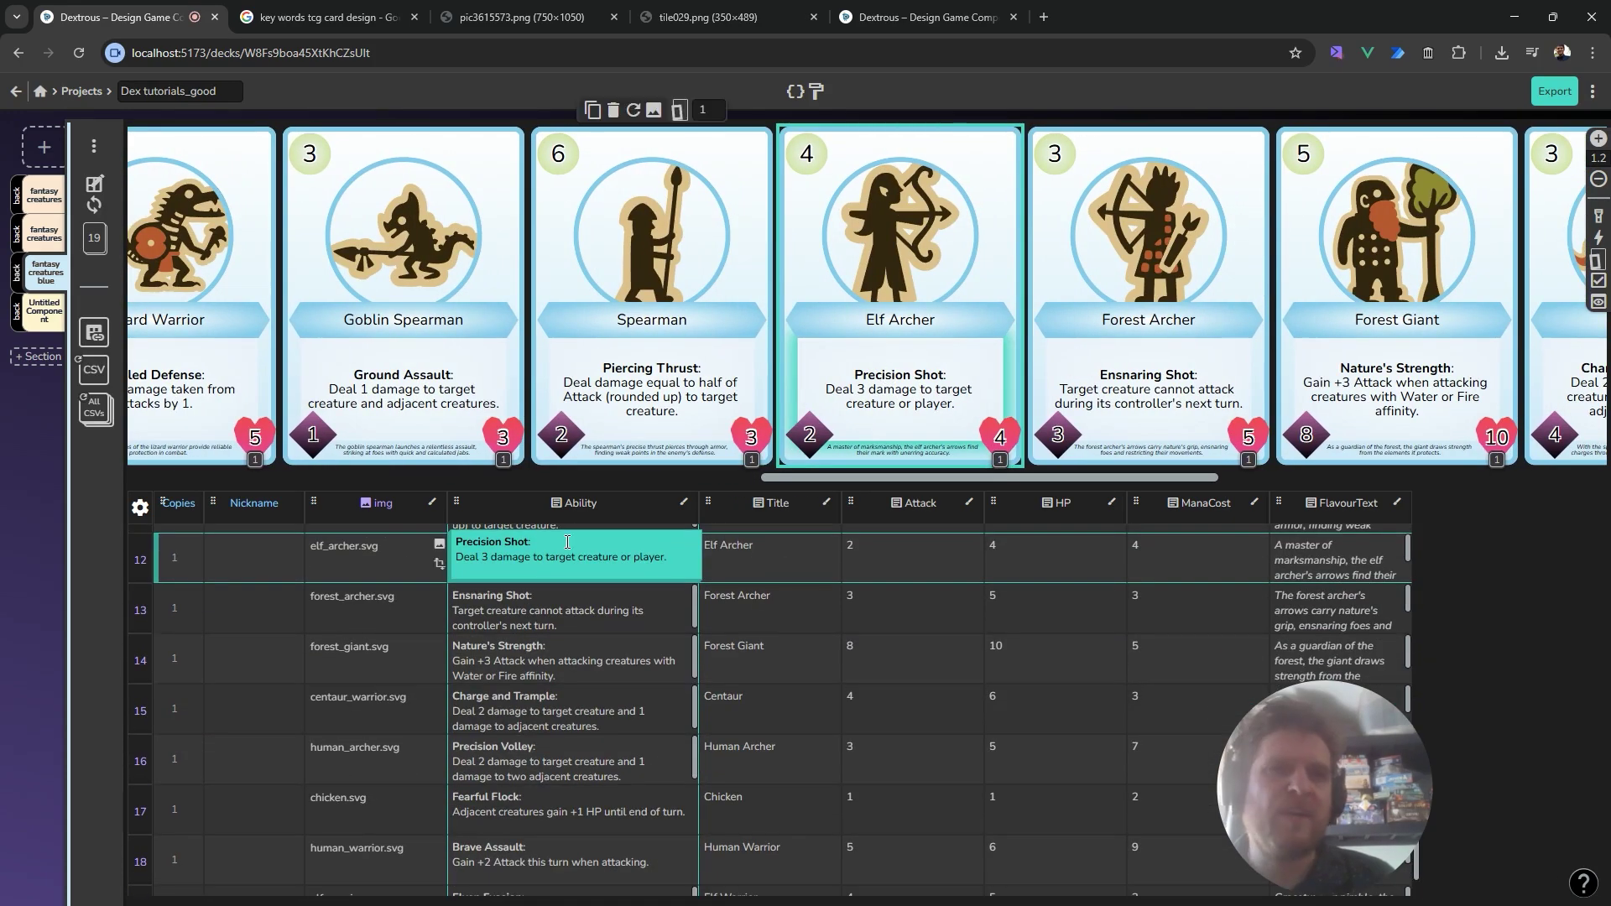
left_click(675, 559)
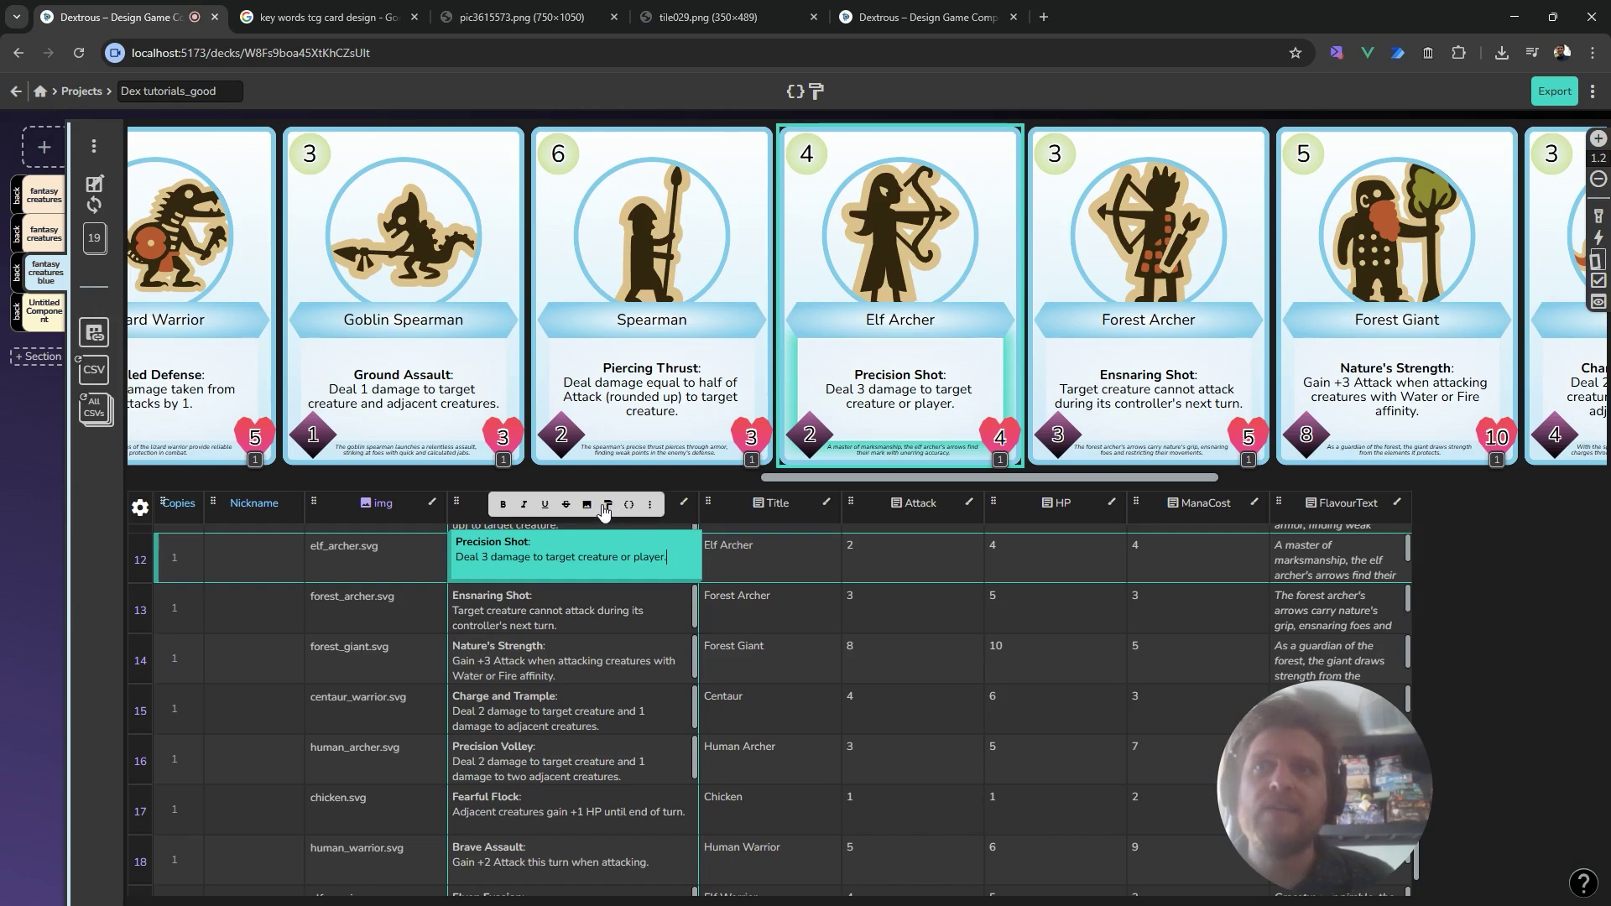
key("Escape")
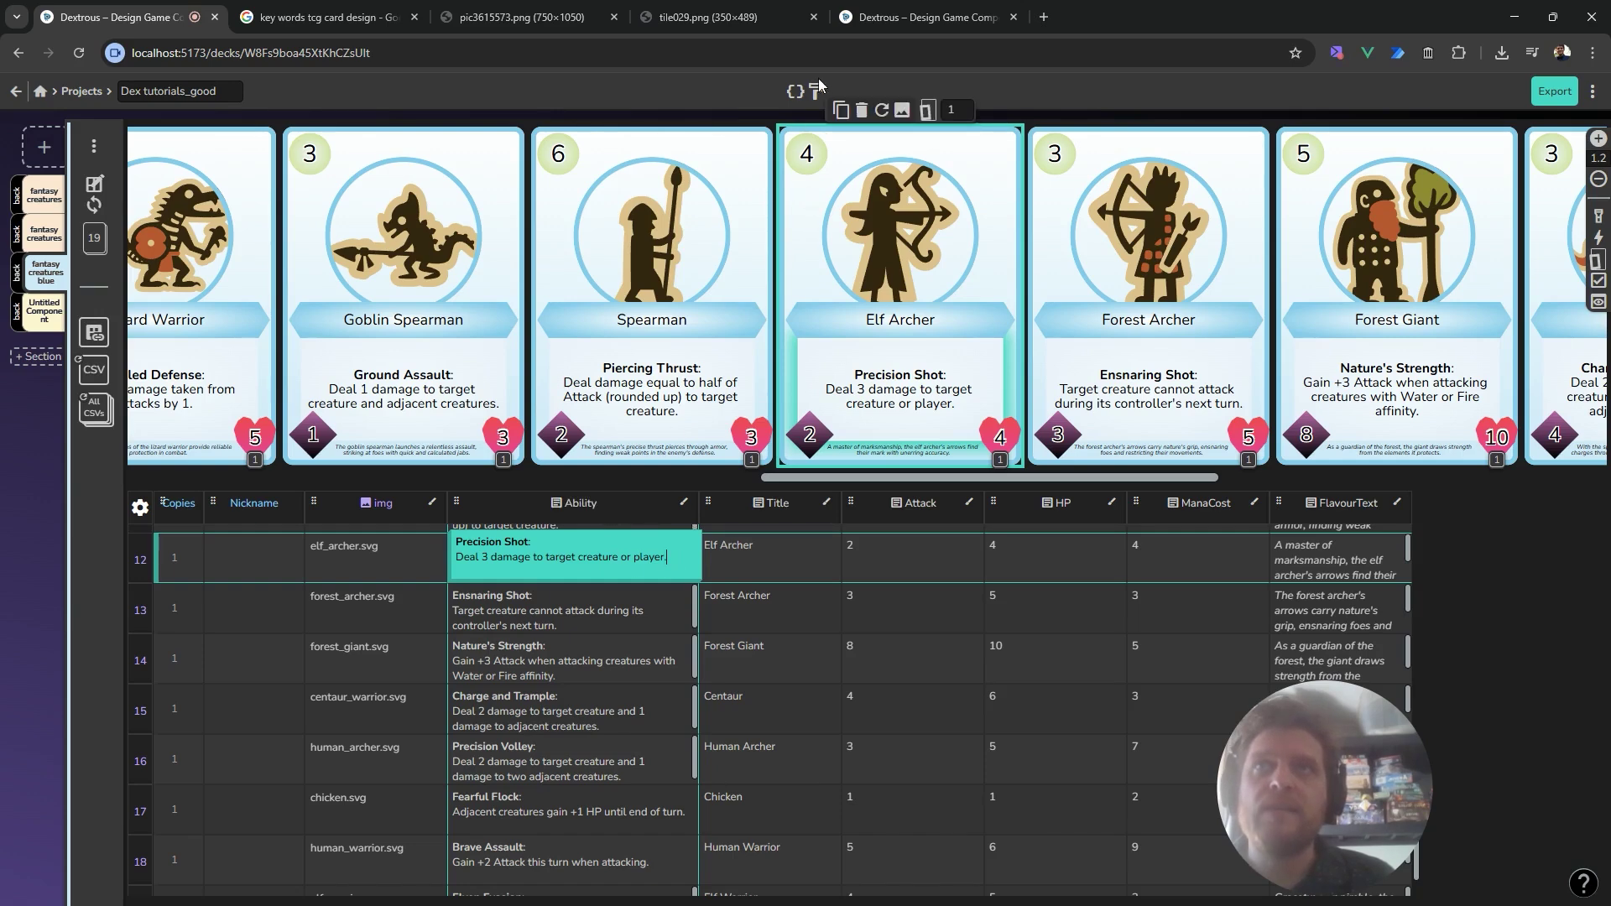
left_click(685, 557)
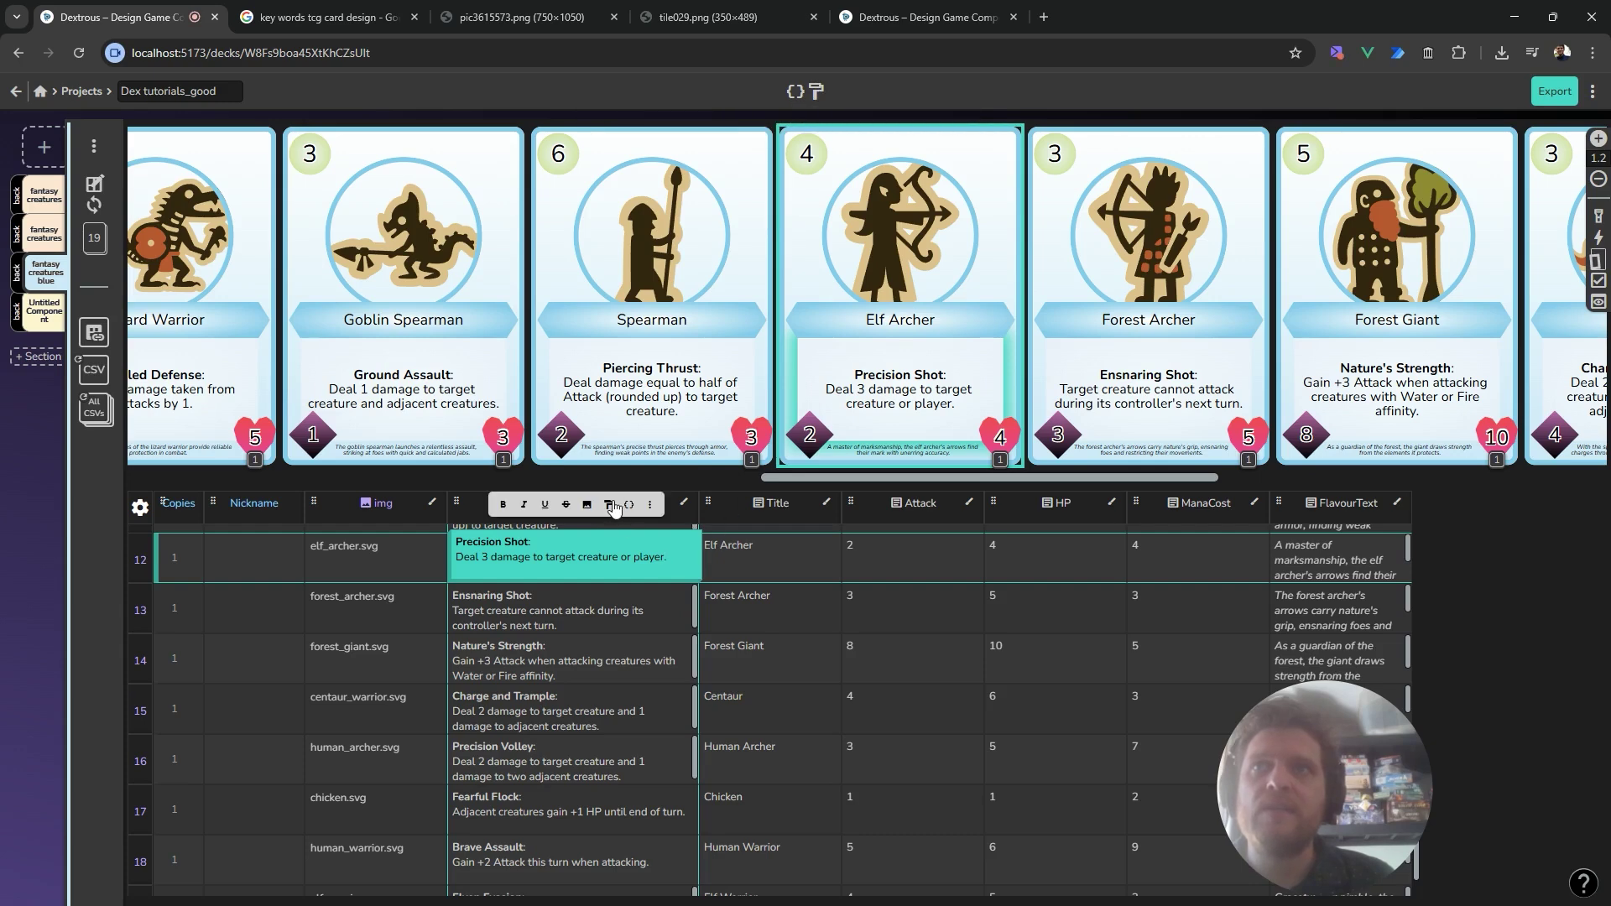
left_click(608, 504)
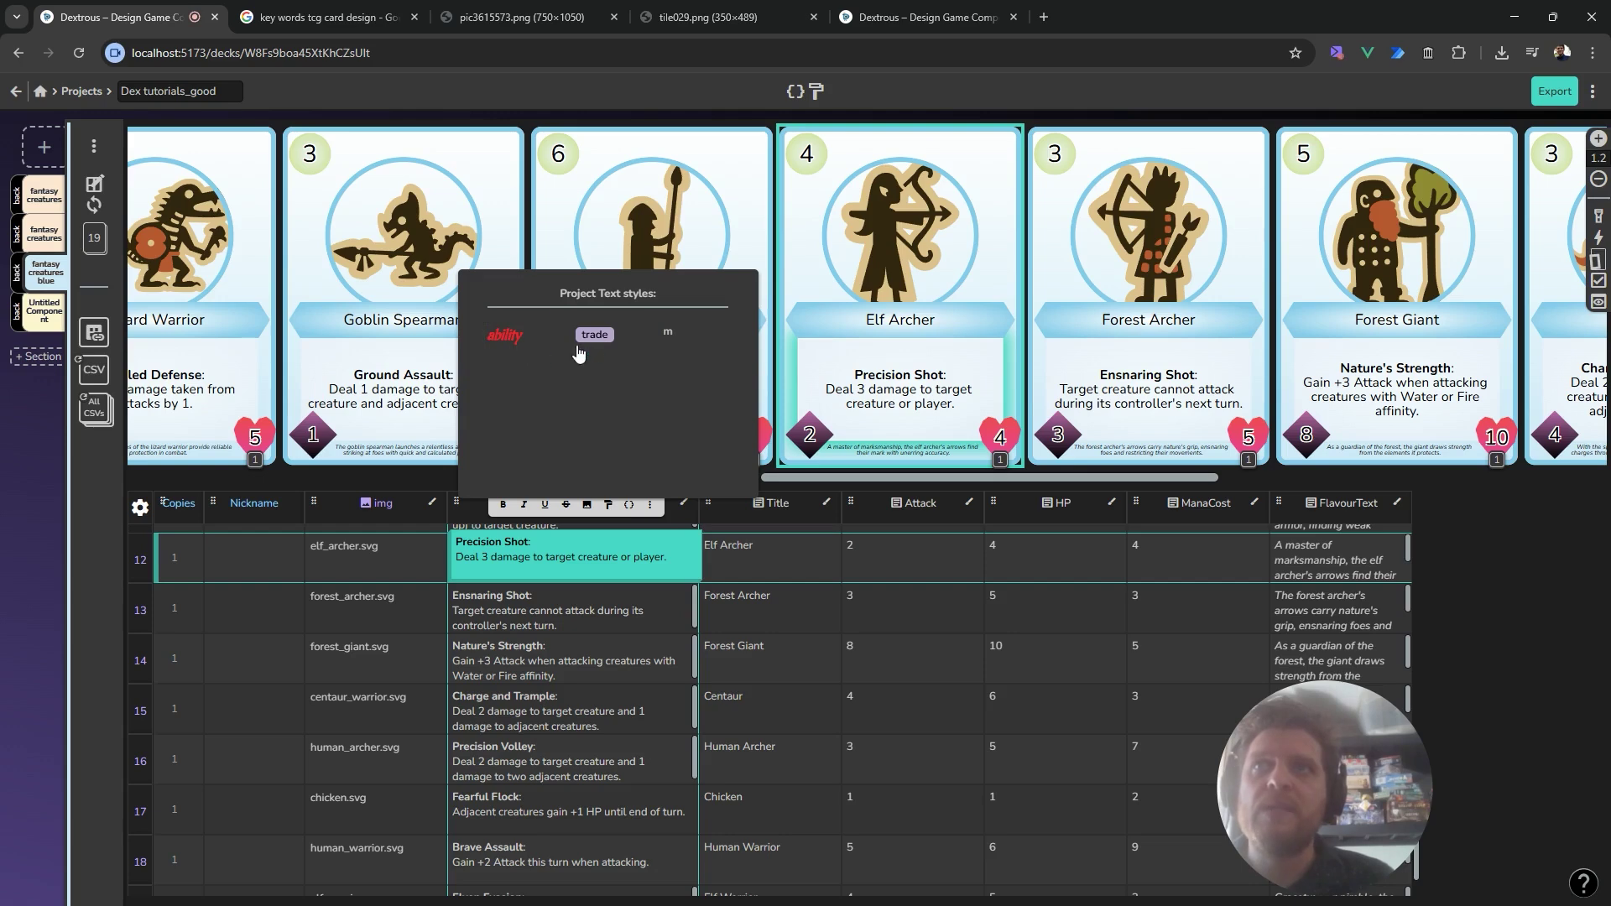
left_click(667, 335)
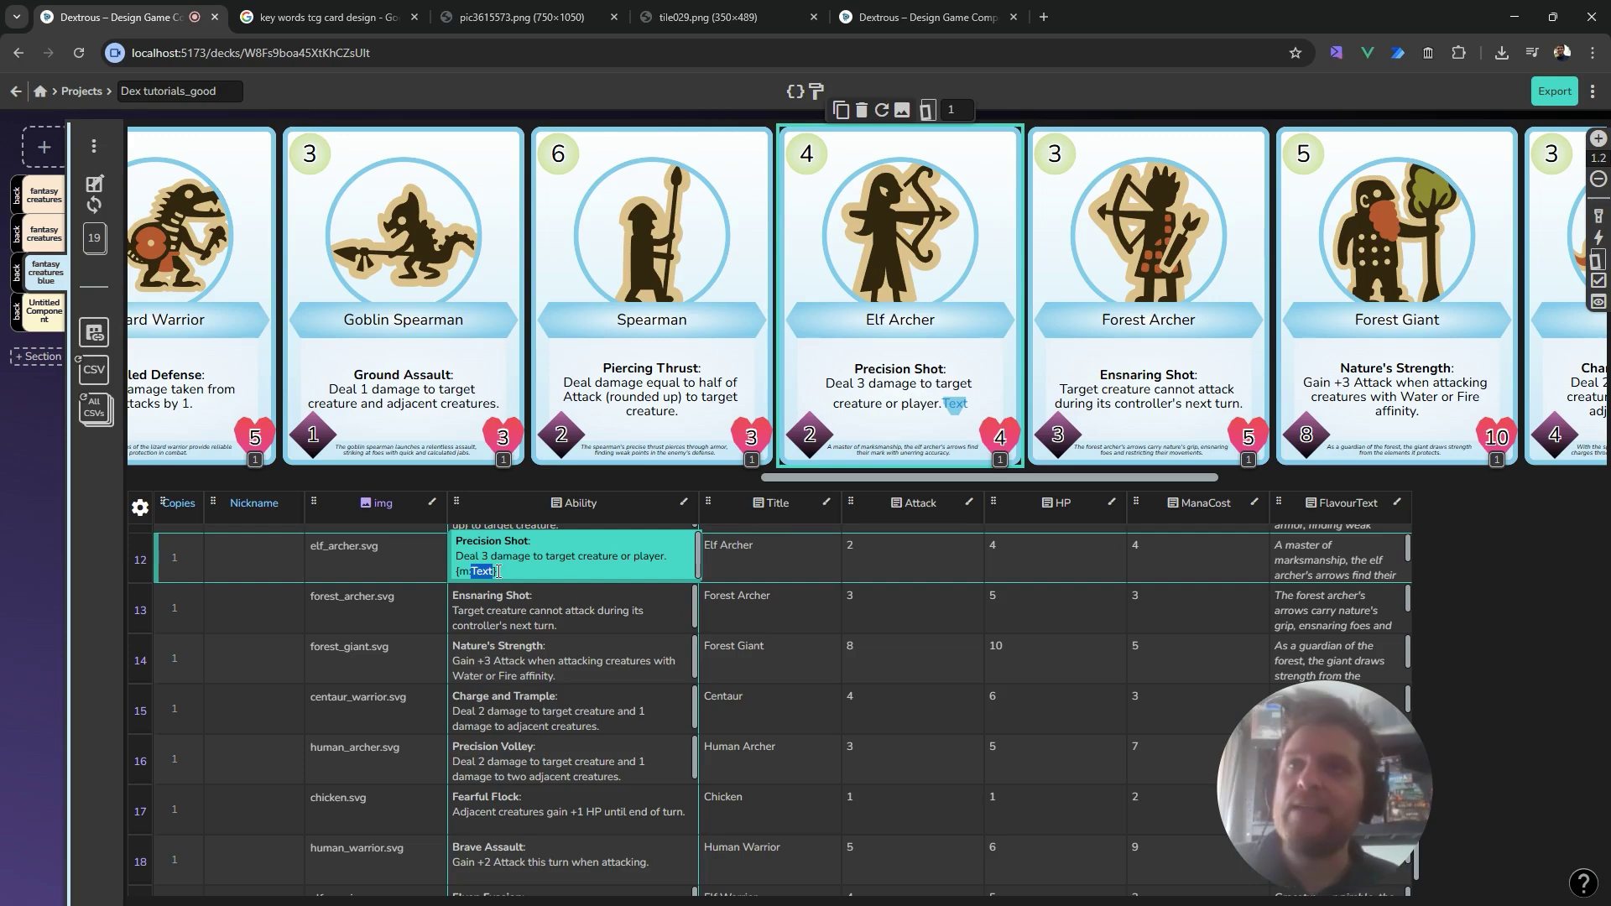
type("2")
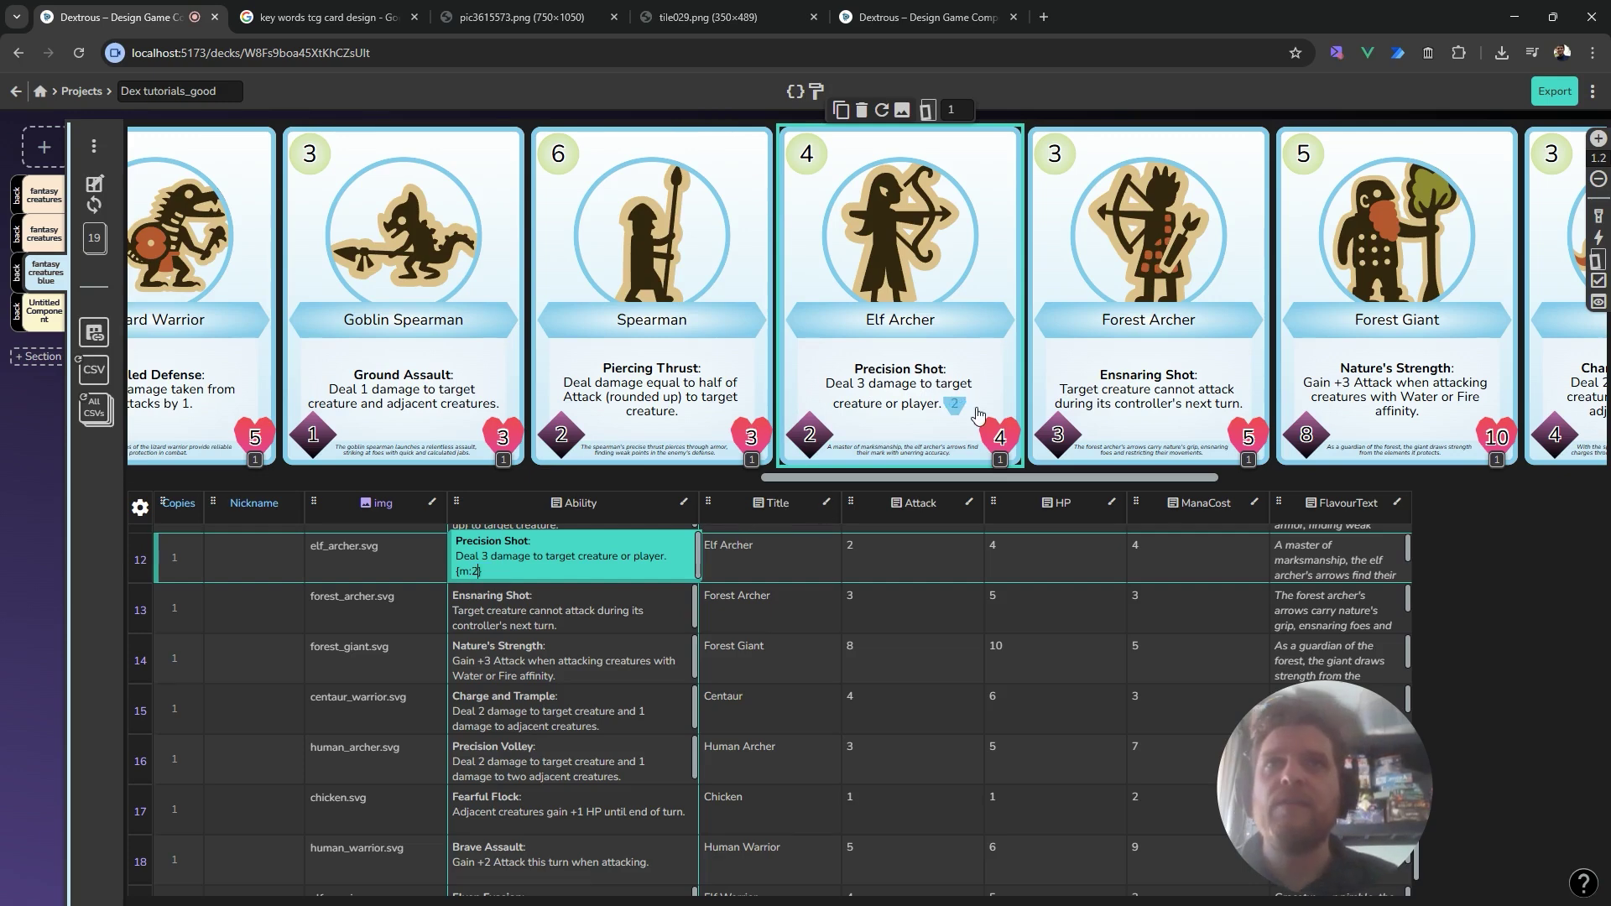